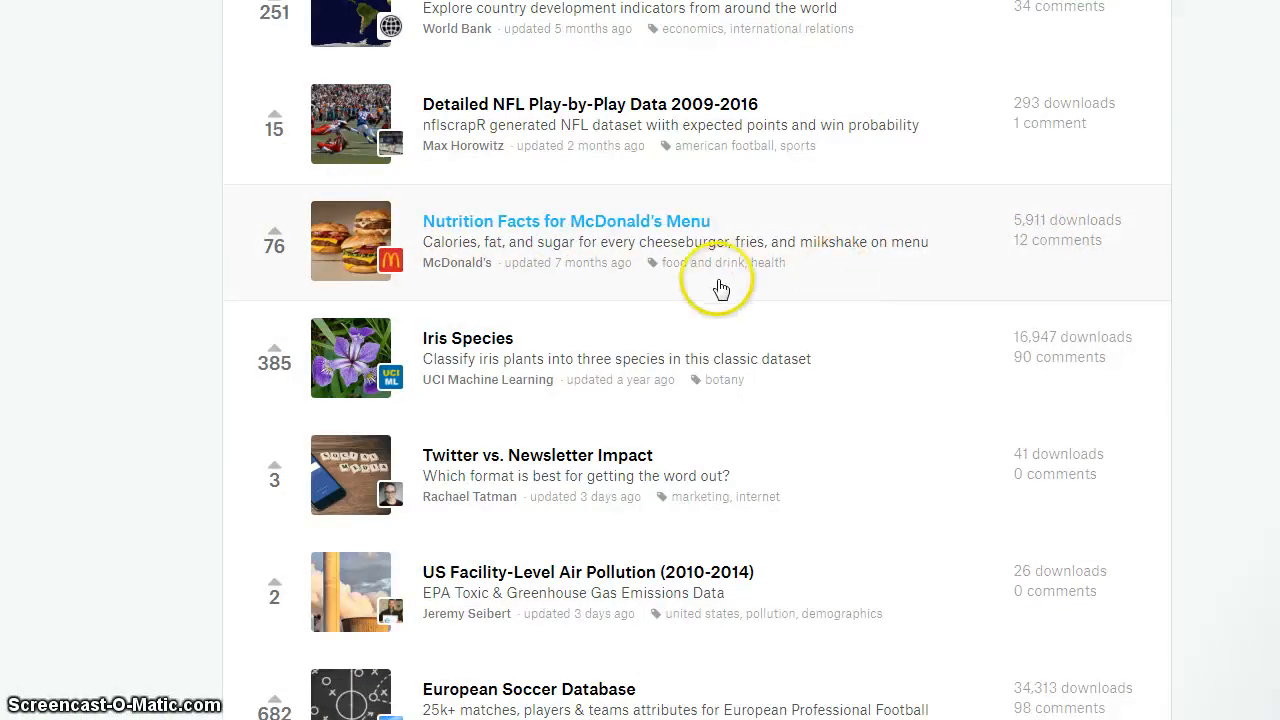
# - Open the Nutrition Facts for McDonald's Menu dataset and look through its overview page
pyautogui.click(808, 235)
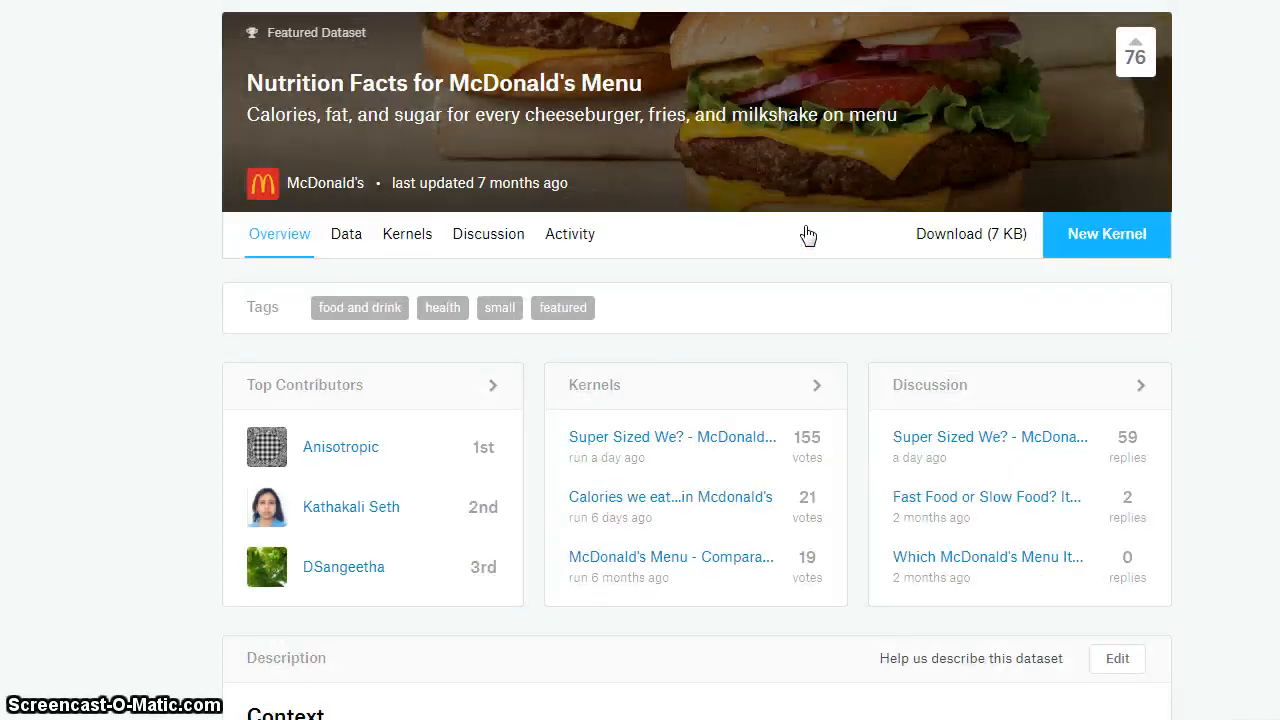
pyautogui.scroll(-10, 808, 235)
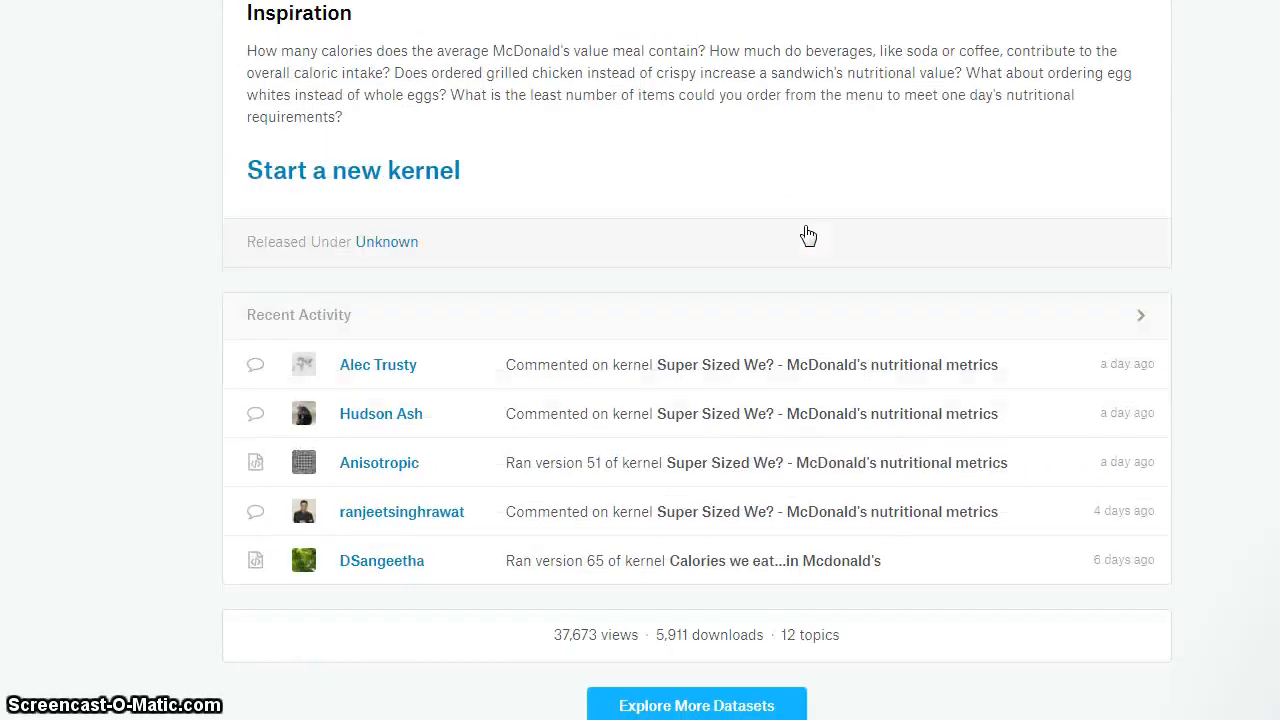
pyautogui.scroll(10, 808, 235)
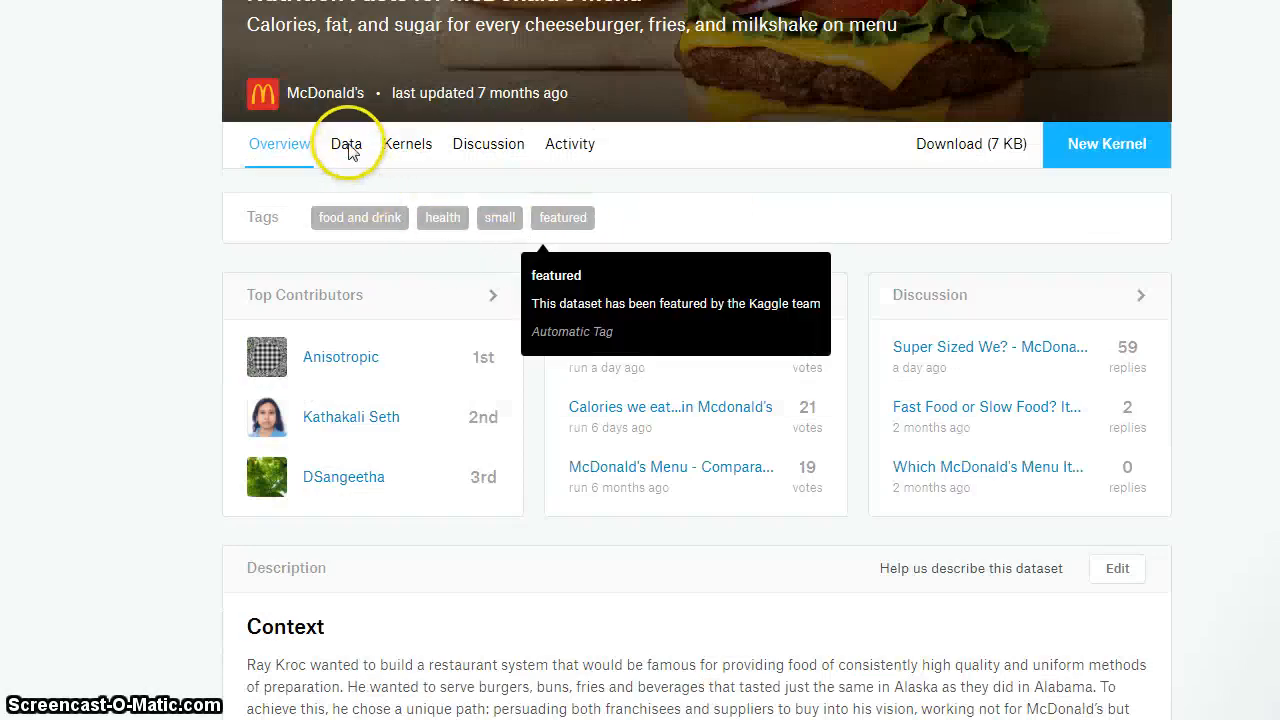
# - Open the dataset's data files and examine the rows and columns in the menu.csv preview
pyautogui.click(347, 152)
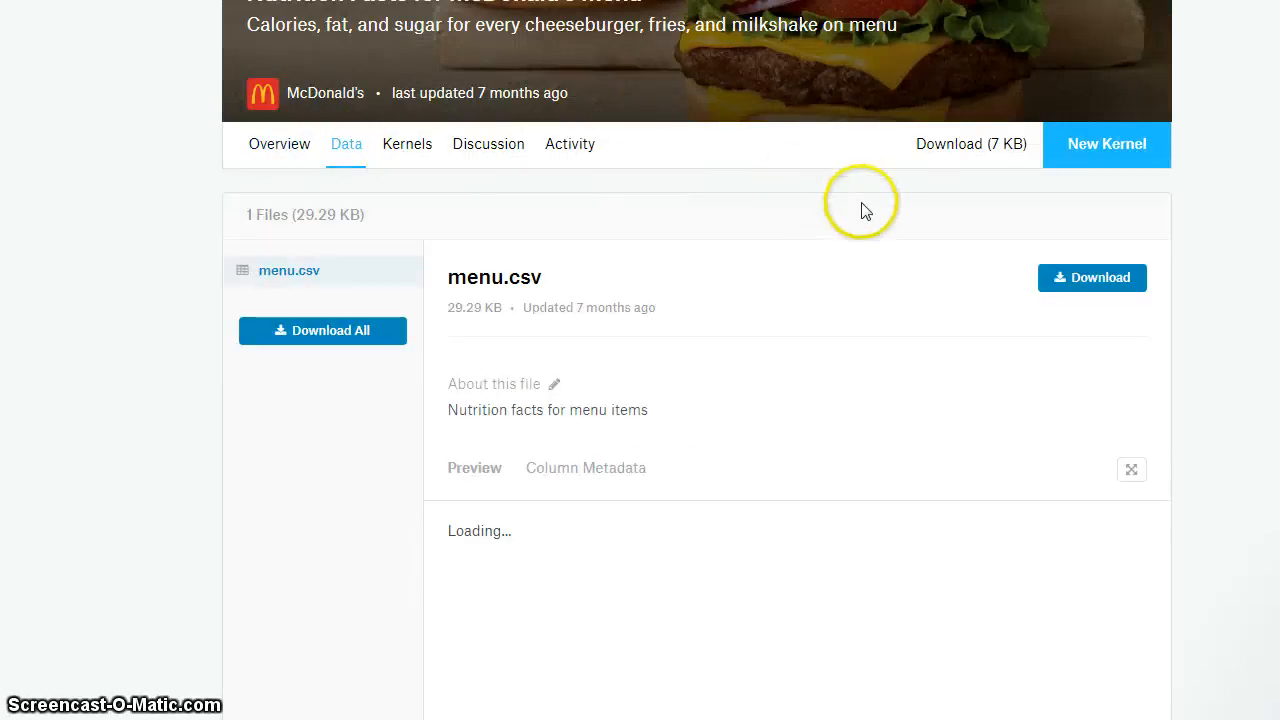
pyautogui.scroll(-3, 837, 380)
pyautogui.scroll(-1, 837, 380)
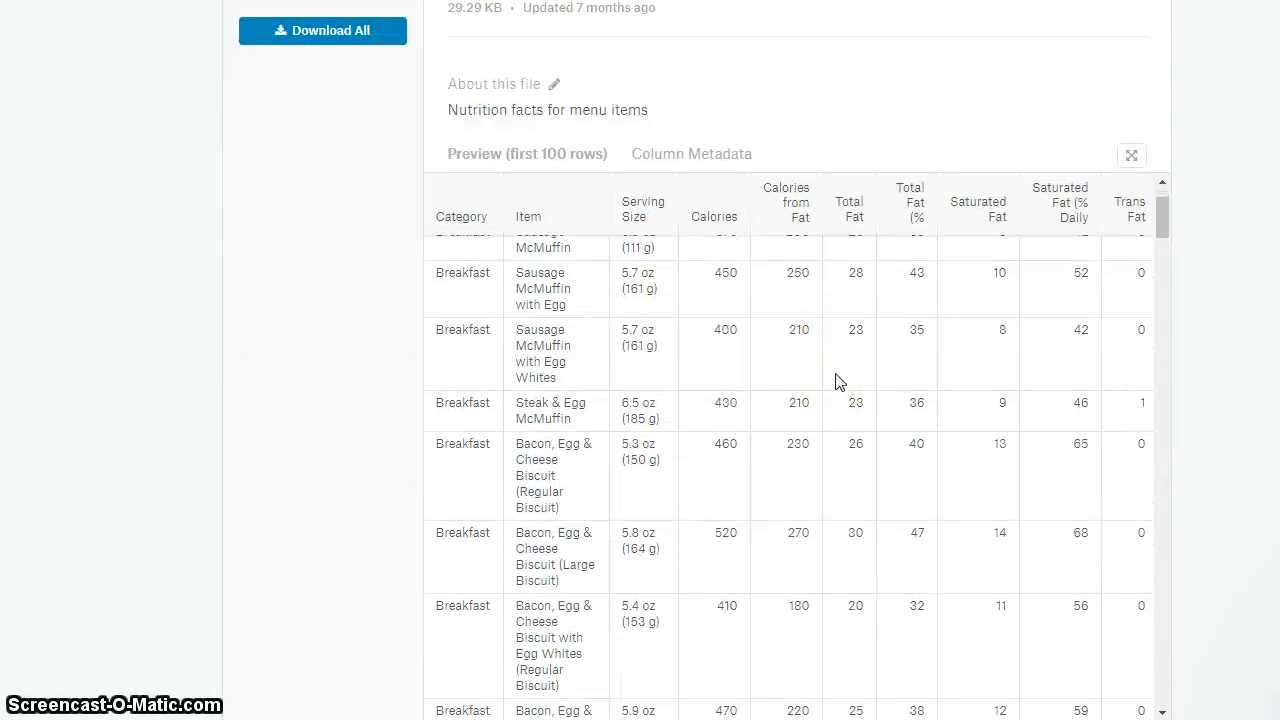
pyautogui.scroll(1, 845, 378)
pyautogui.scroll(2, 780, 390)
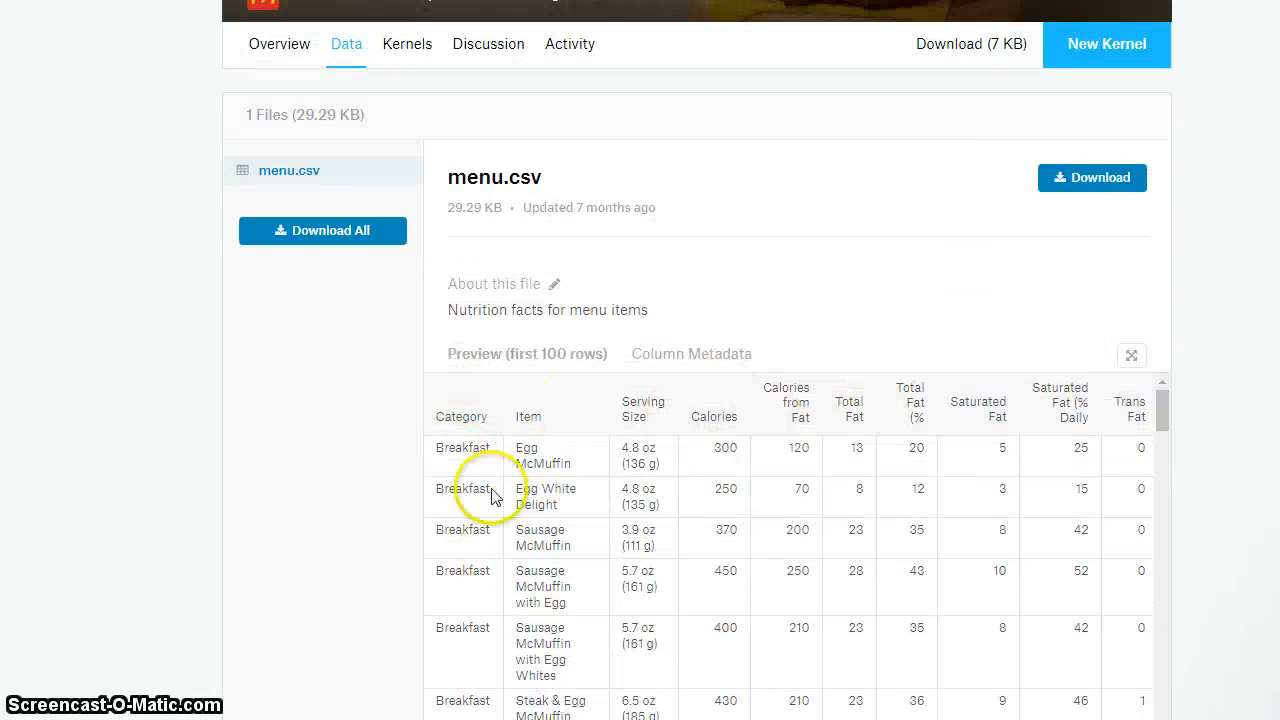
pyautogui.scroll(-1, 219, 513)
pyautogui.scroll(-2, 219, 513)
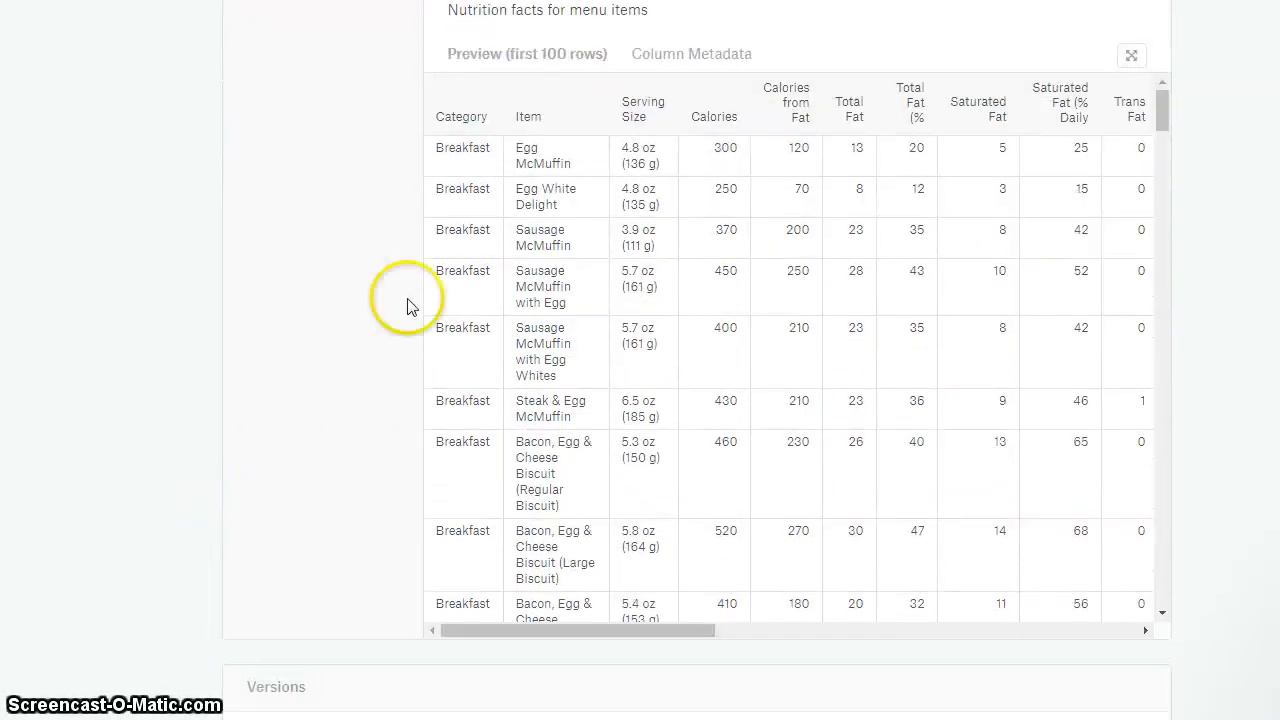
pyautogui.scroll(-12, 452, 456)
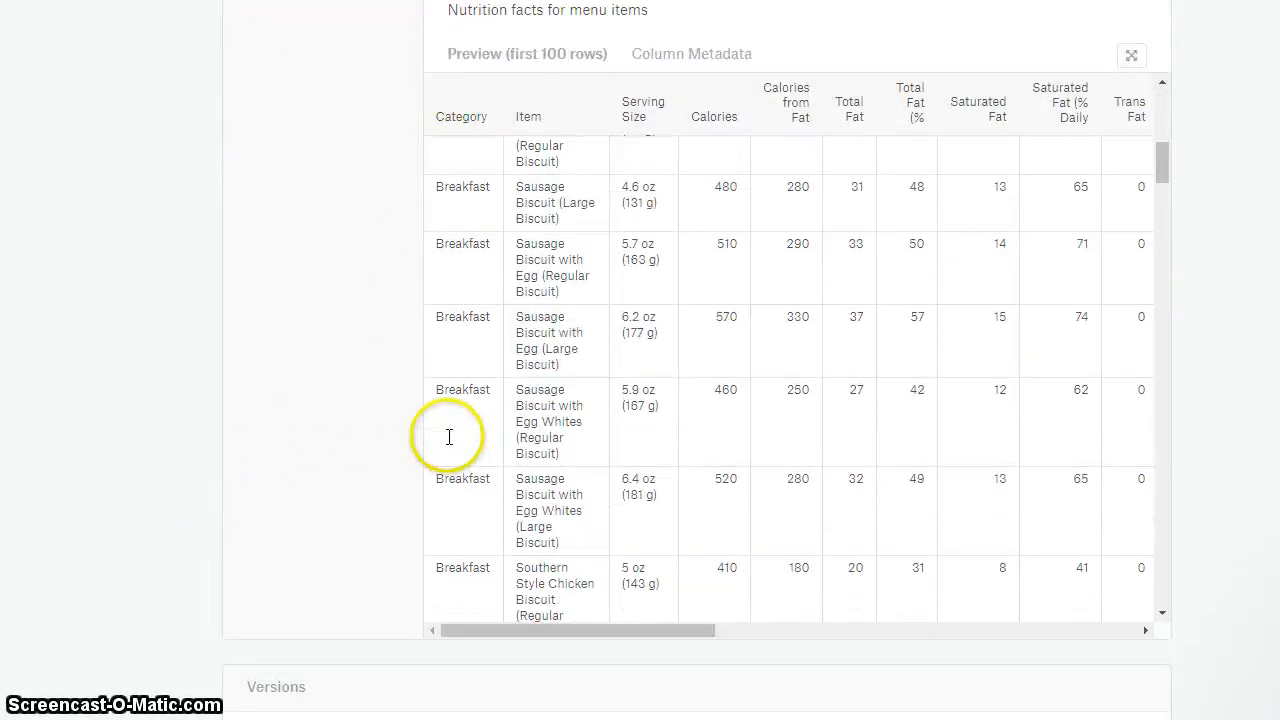
pyautogui.scroll(-10, 449, 437)
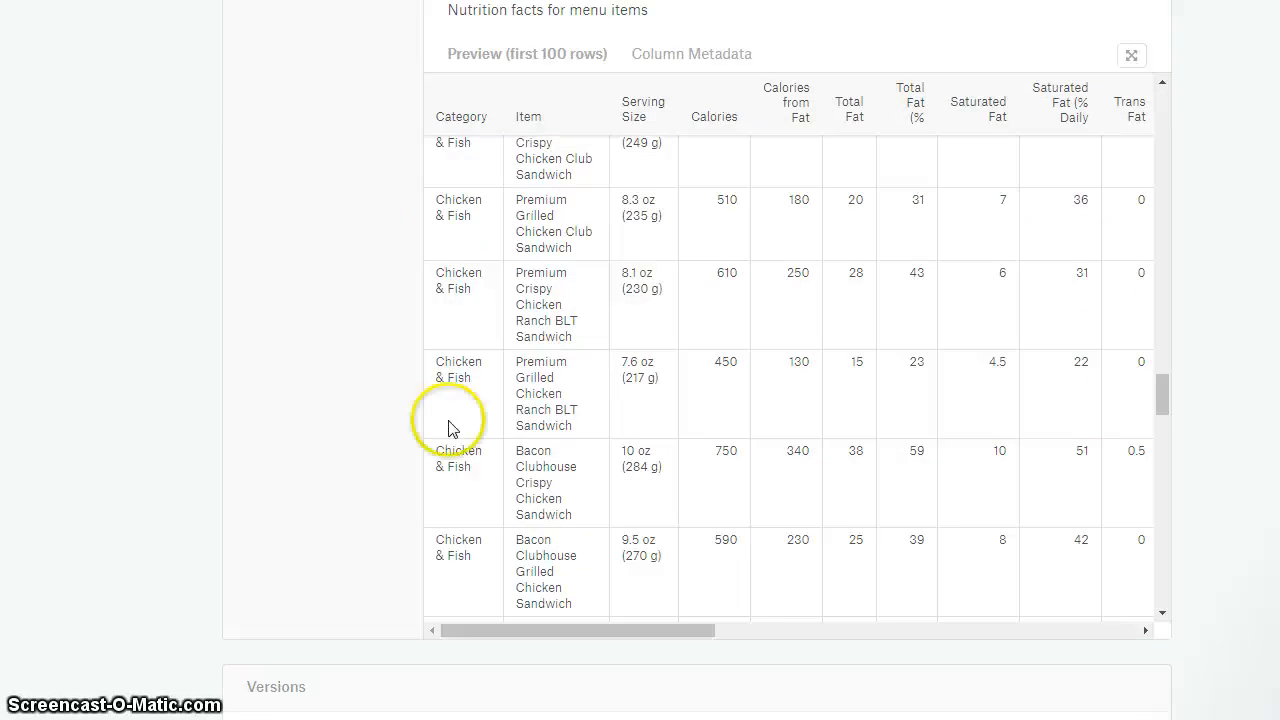
pyautogui.scroll(5, 469, 367)
pyautogui.scroll(15, 469, 367)
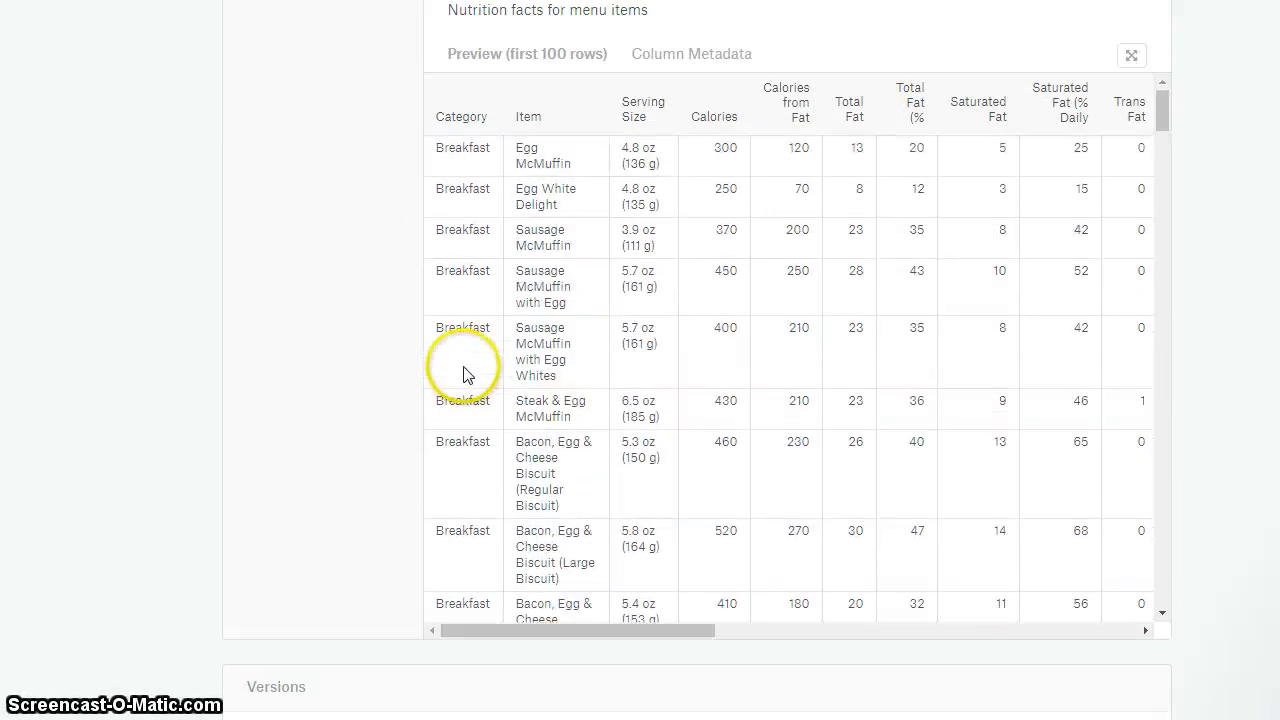
pyautogui.scroll(-5, 341, 580)
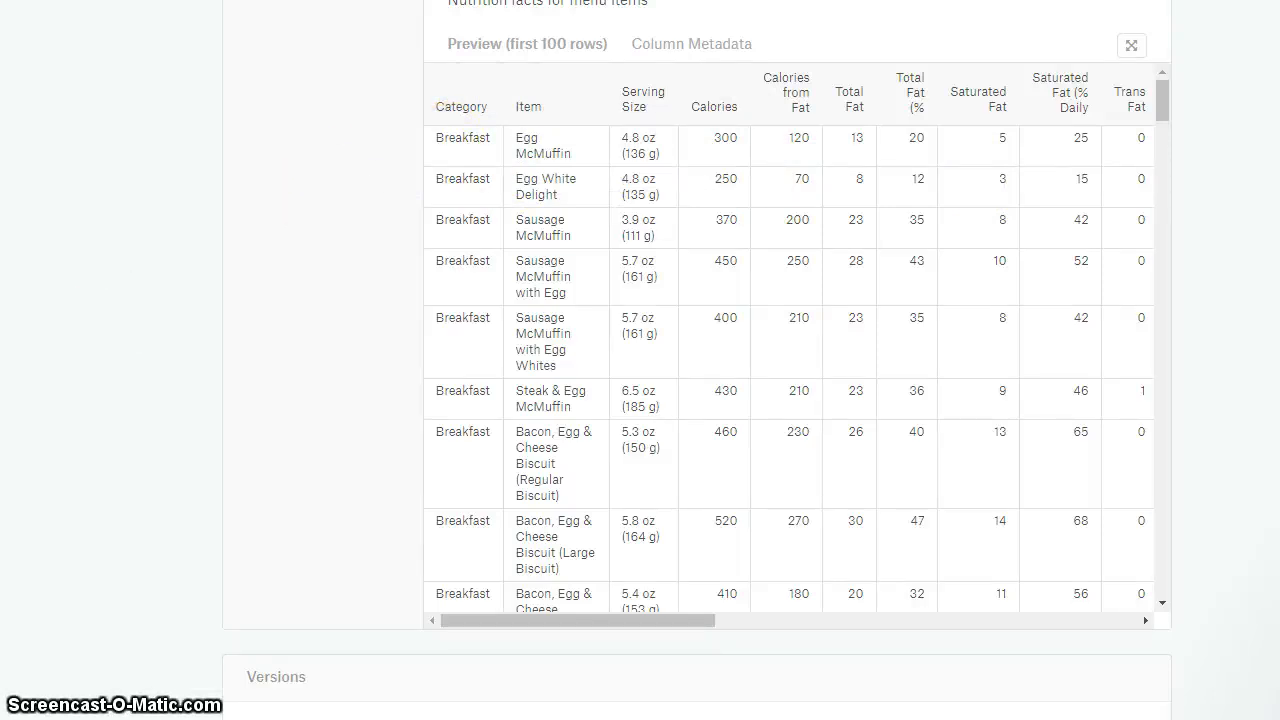
# - Switch to the Windows Explorer window showing Data Science and open the McDs folder
pyautogui.hotkey('alt', 'Tab')
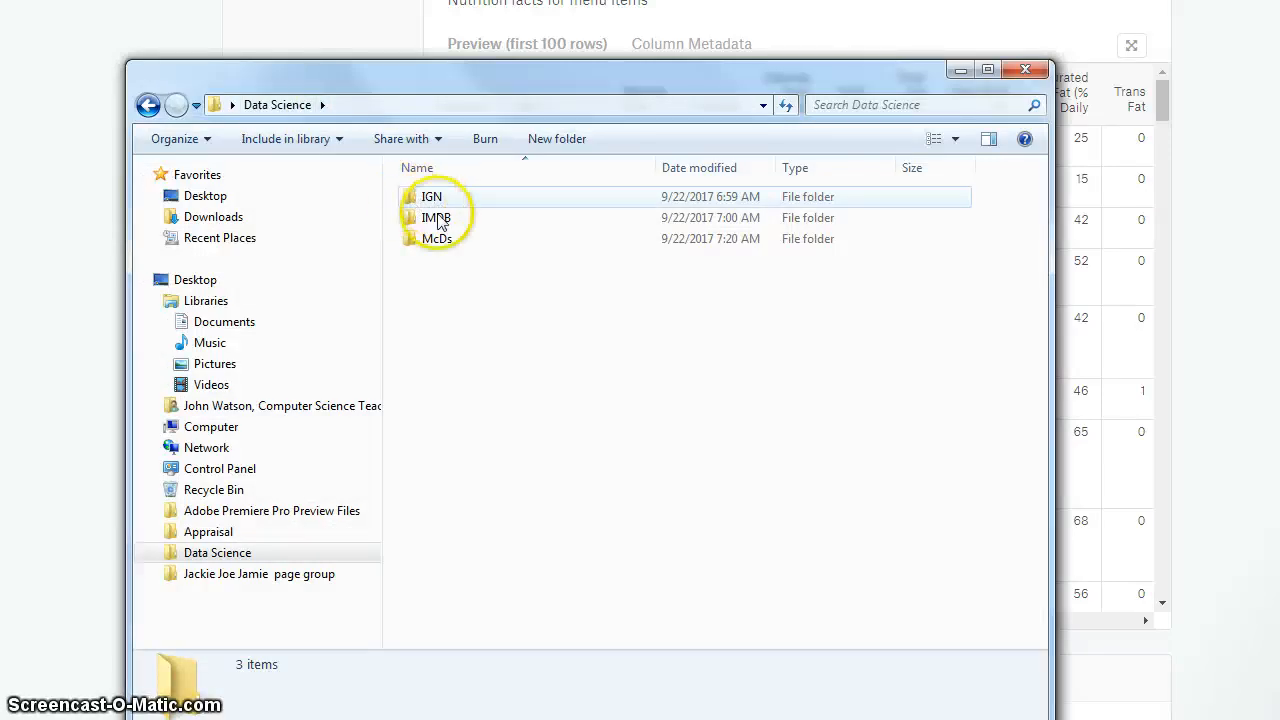
pyautogui.doubleClick(409, 240)
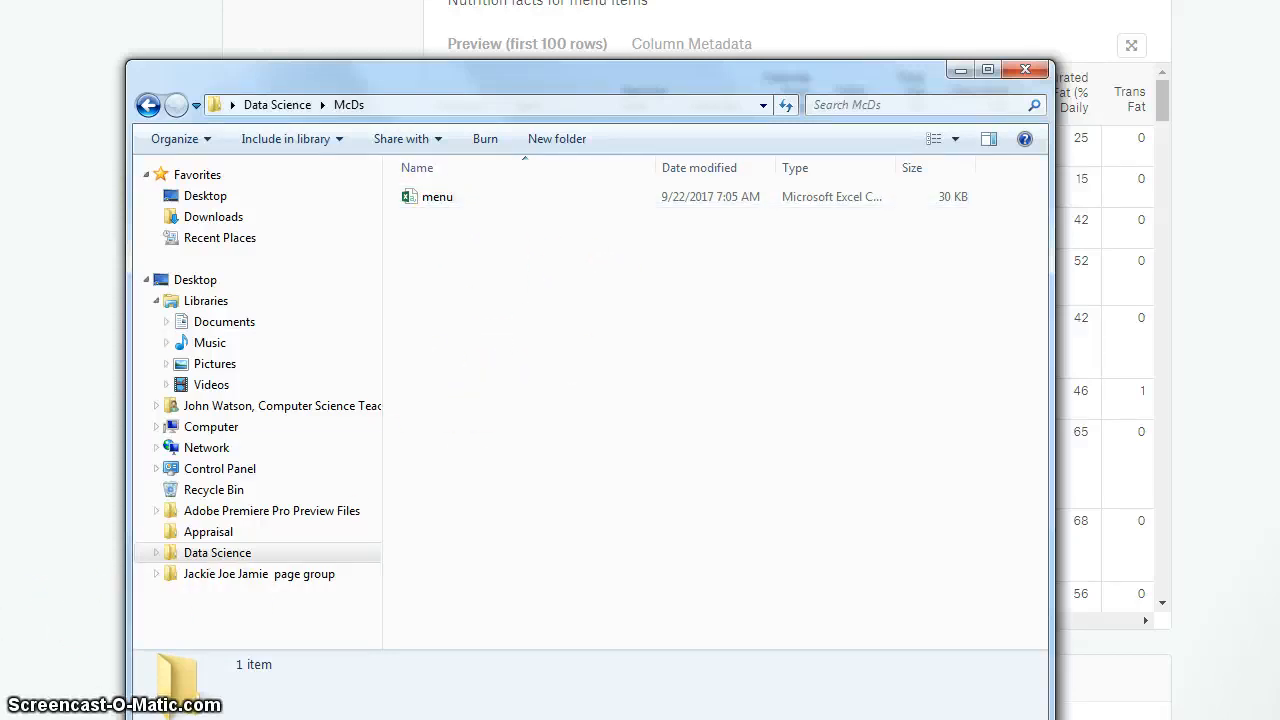
# - Launch Microsoft Access and create a new blank database with the default file name Database10
pyautogui.press('super')
pyautogui.click(2, 560)
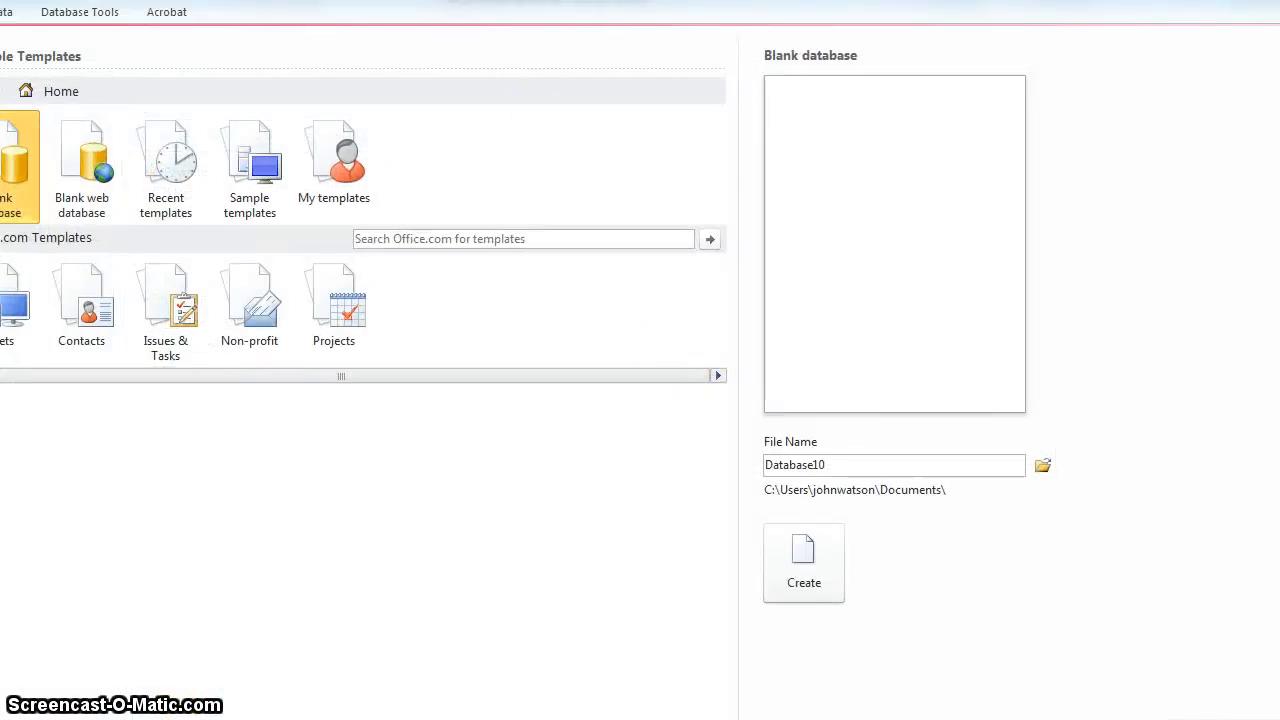
pyautogui.moveTo(501, 0); pyautogui.dragTo(758, 17)
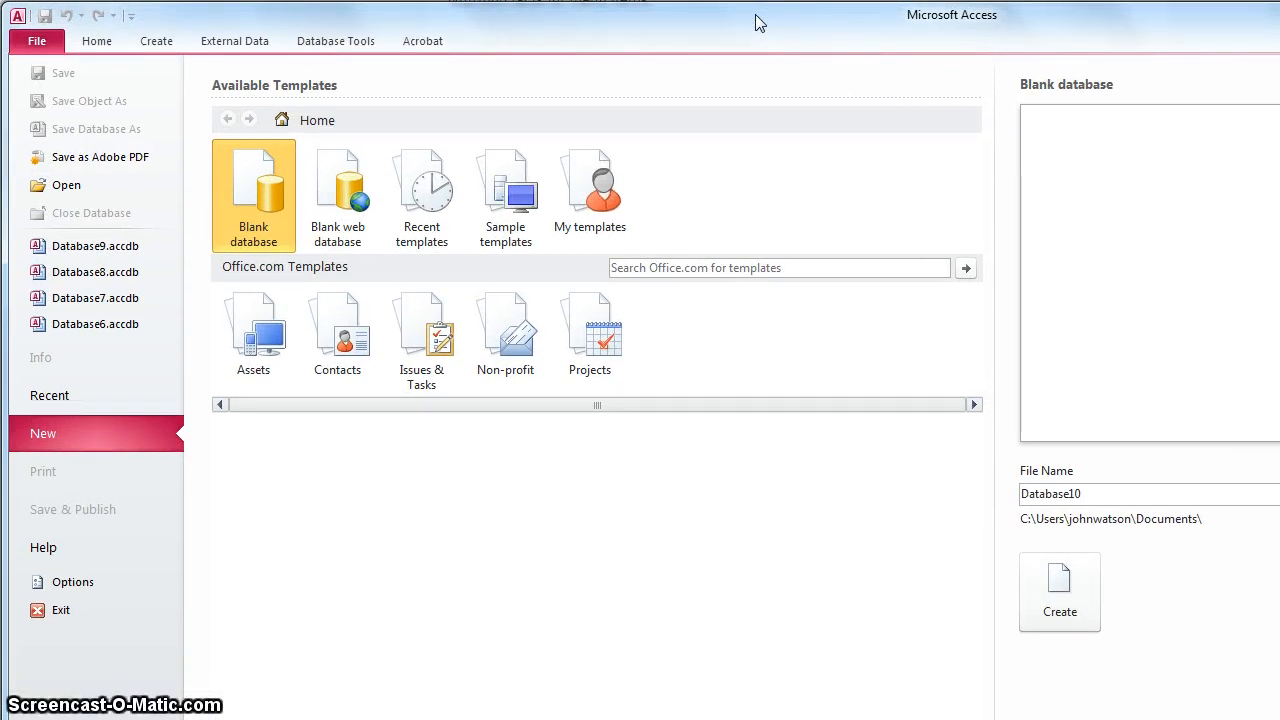
pyautogui.doubleClick(257, 180)
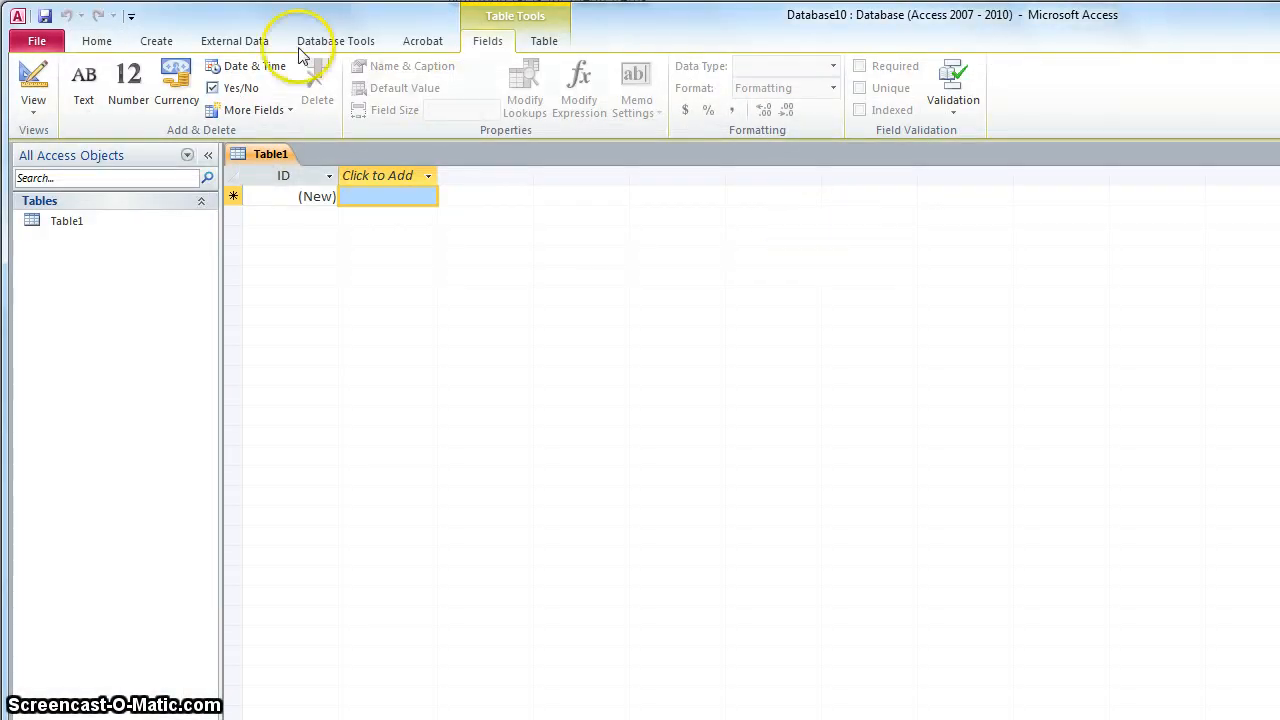
# - Start a text file import into a new table, using menu.csv from the desktop's Data Science\McDs folder as the source
pyautogui.click(235, 42)
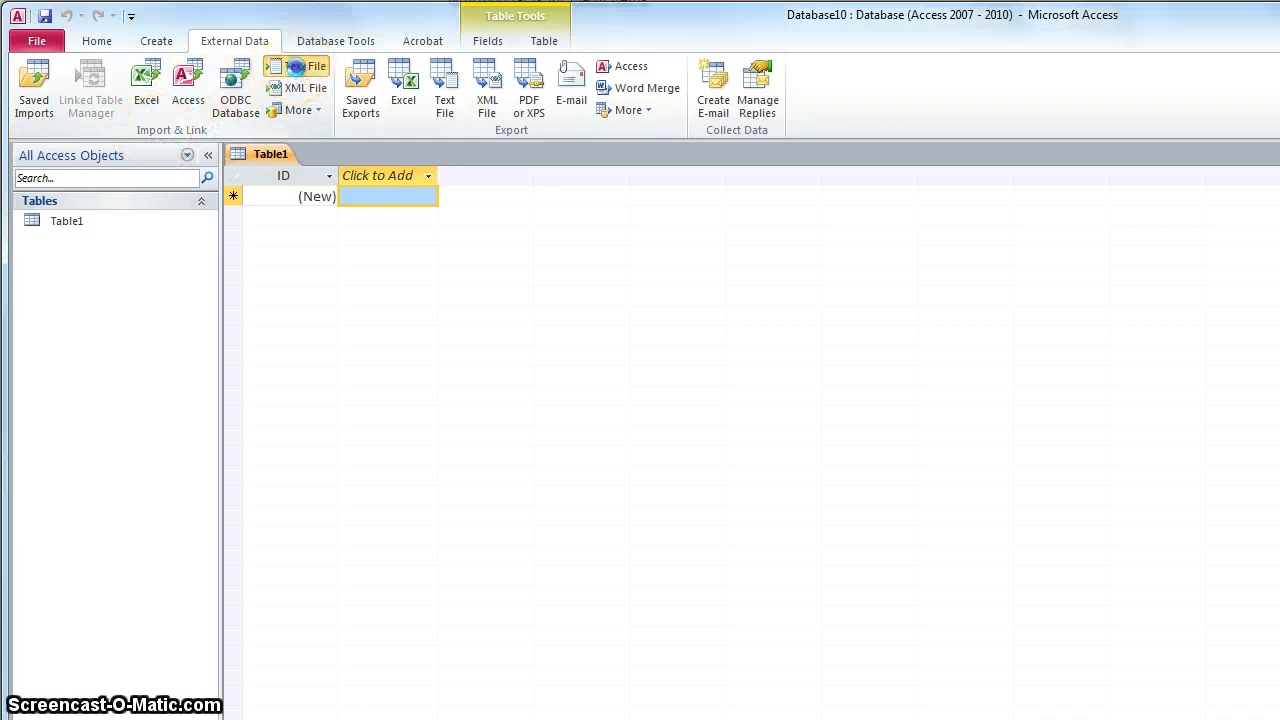
pyautogui.click(295, 66)
pyautogui.moveTo(780, 195); pyautogui.dragTo(346, 106)
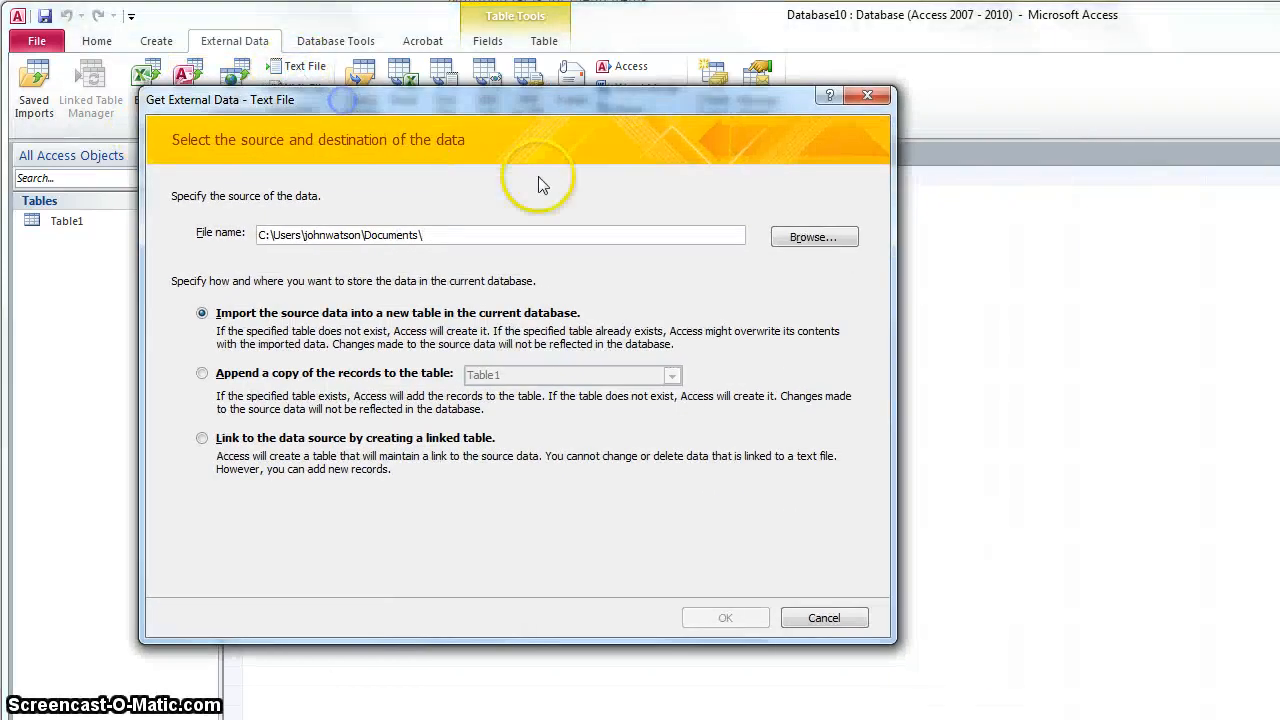
pyautogui.click(805, 236)
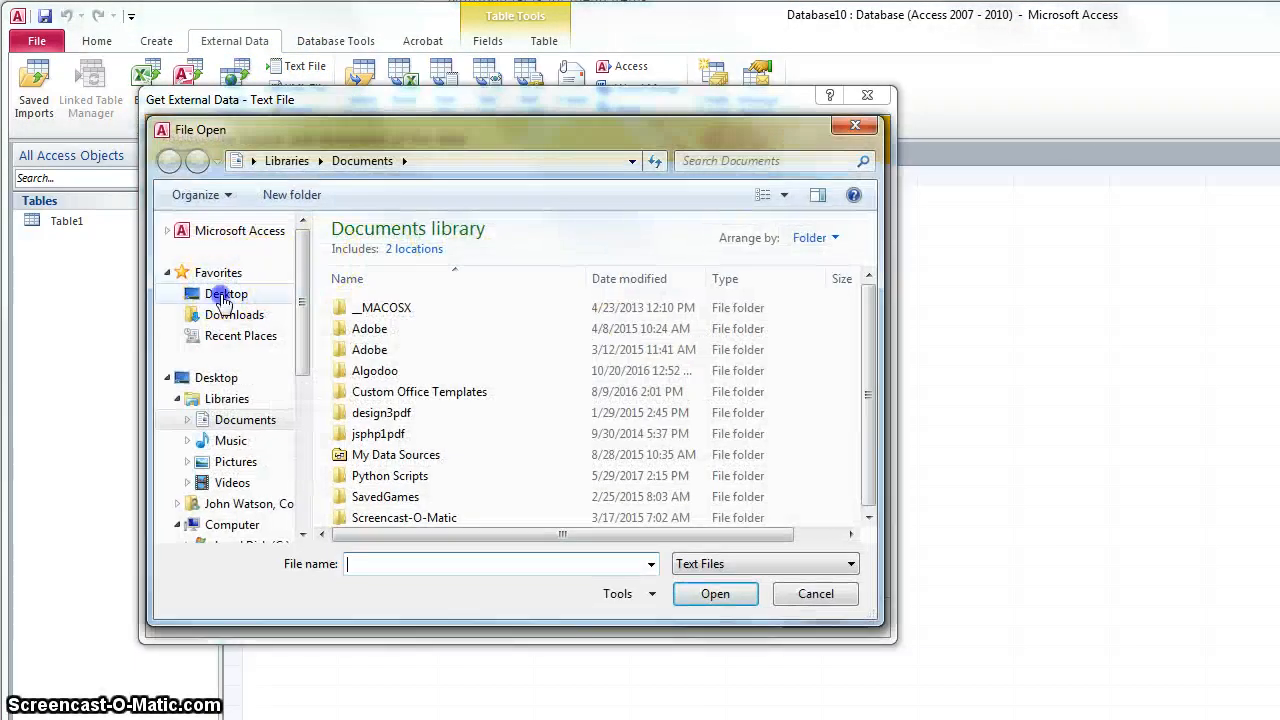
pyautogui.click(218, 292)
pyautogui.scroll(-2, 870, 307)
pyautogui.doubleClick(657, 345)
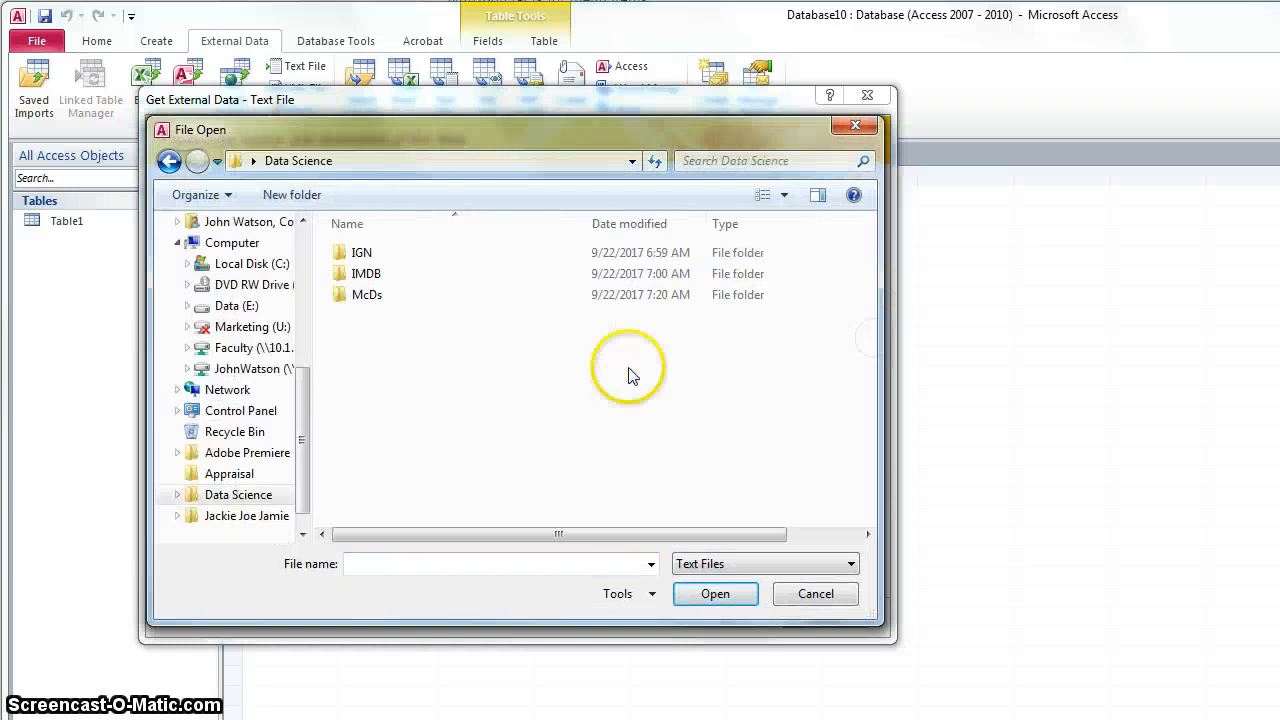
pyautogui.doubleClick(366, 294)
pyautogui.doubleClick(368, 255)
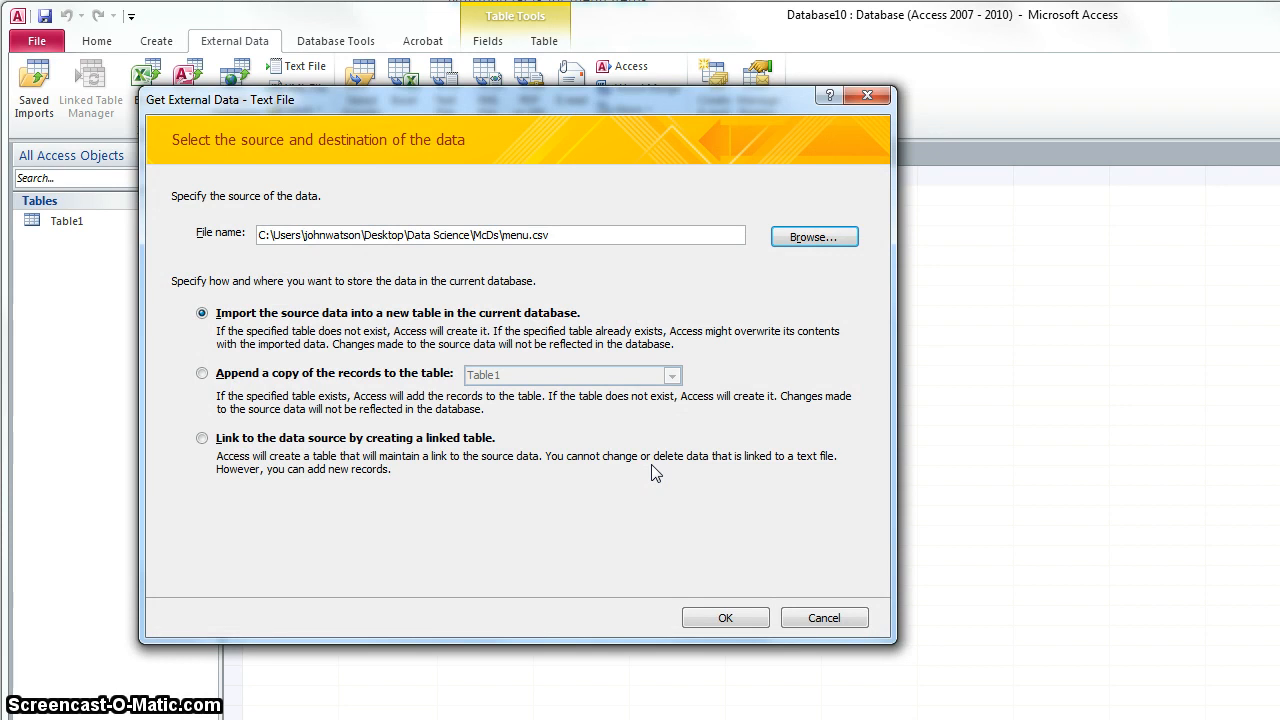
pyautogui.click(725, 618)
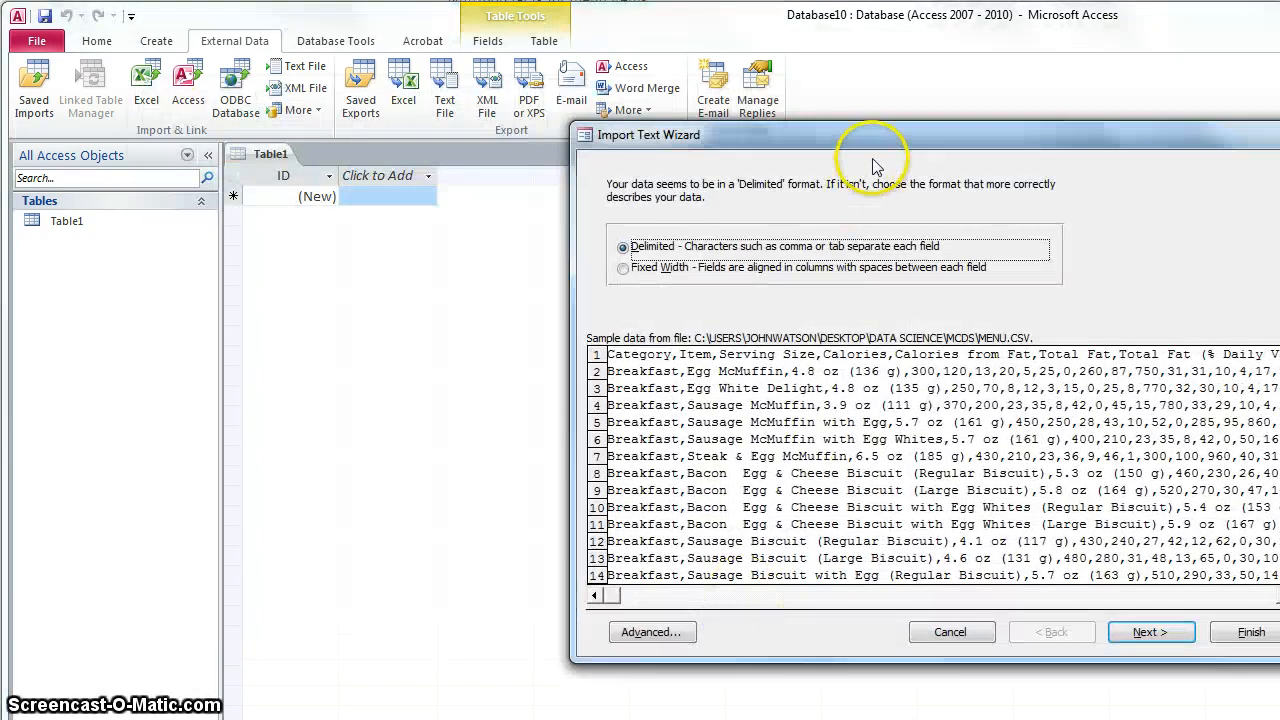
# - Accept the delimited format with comma separators, set the first row as field names, and continue to the field options
pyautogui.moveTo(881, 146); pyautogui.dragTo(477, 50)
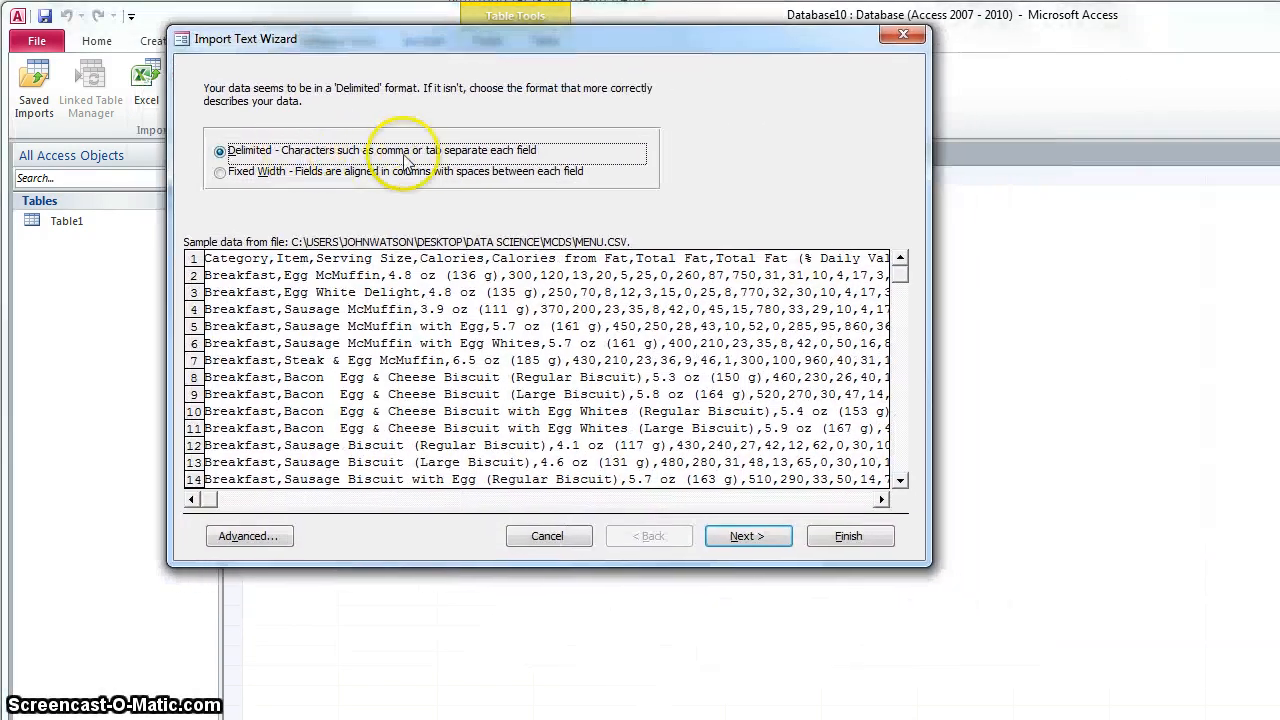
pyautogui.click(745, 536)
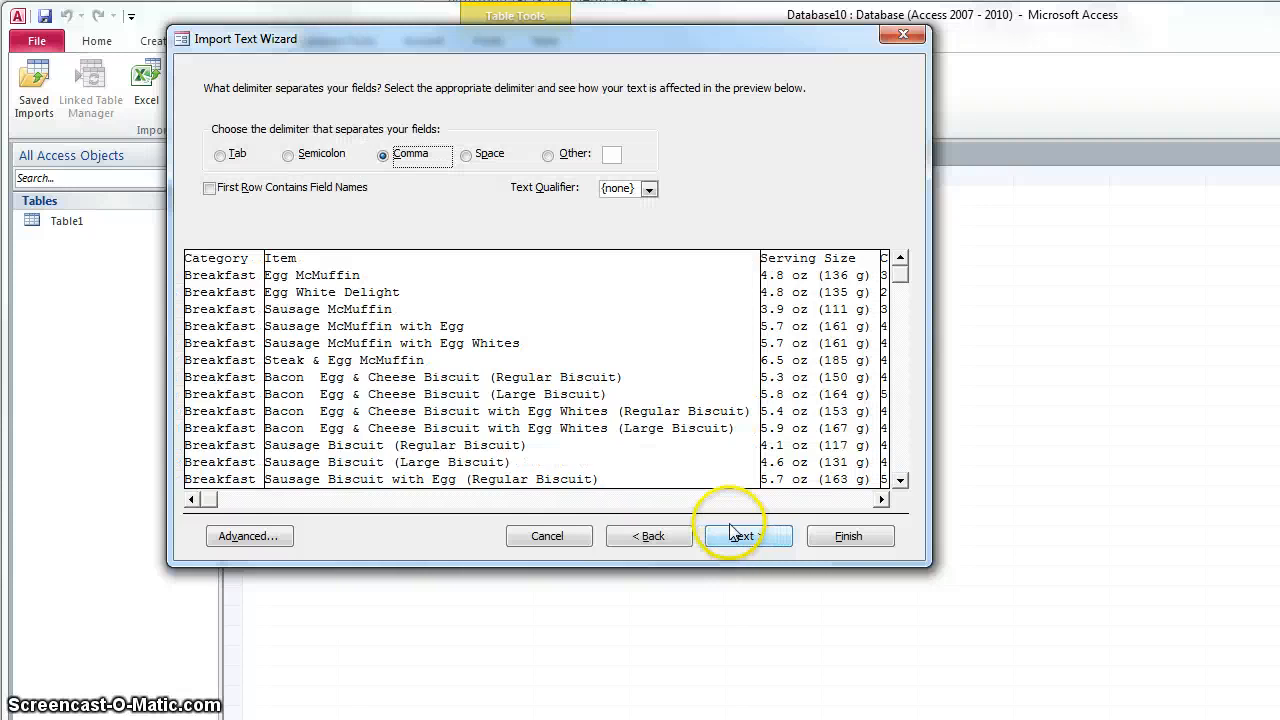
pyautogui.click(208, 188)
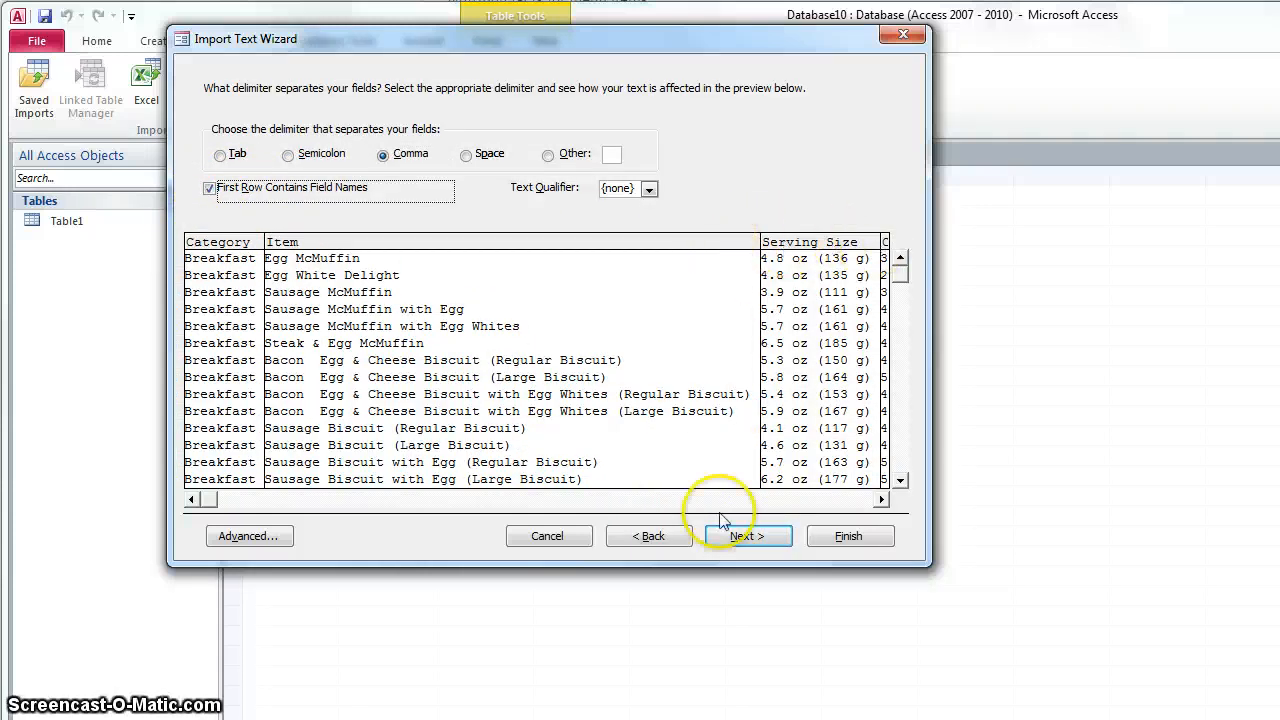
pyautogui.click(741, 536)
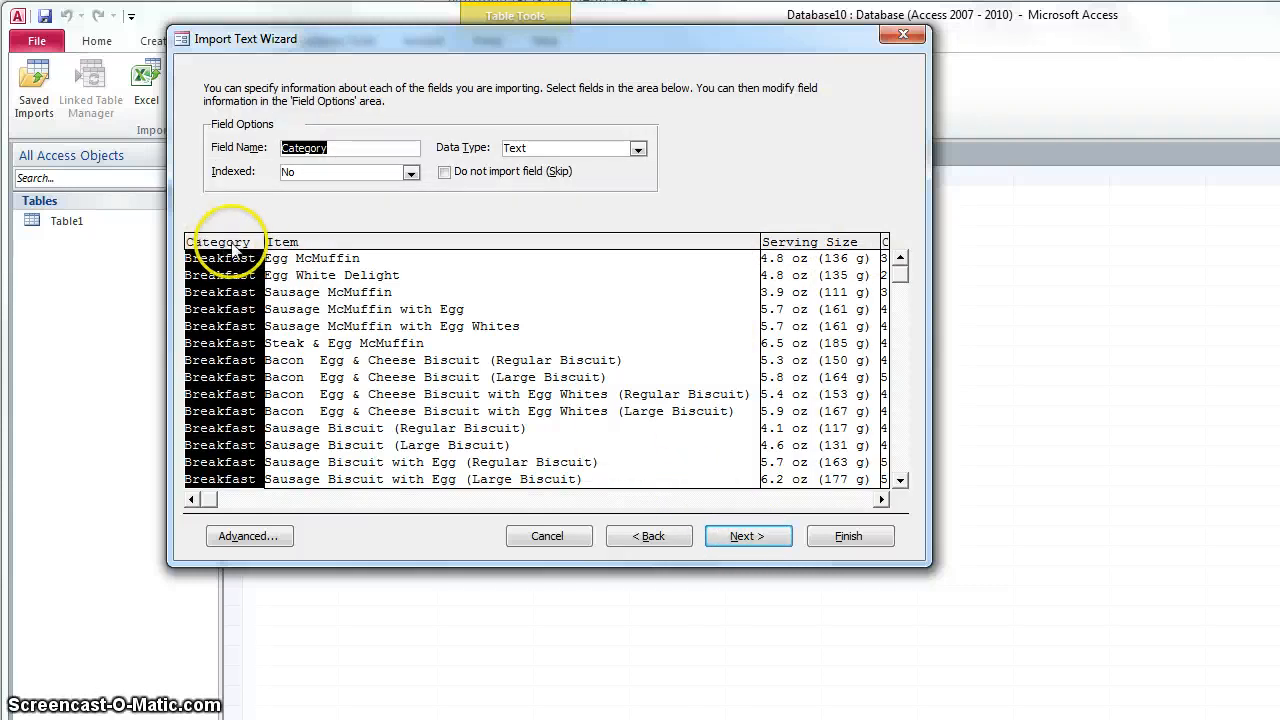
# - Review the import data types of the Item, Serving Size and Calories fields, including the type choices available for Calories
pyautogui.click(445, 246)
pyautogui.click(800, 245)
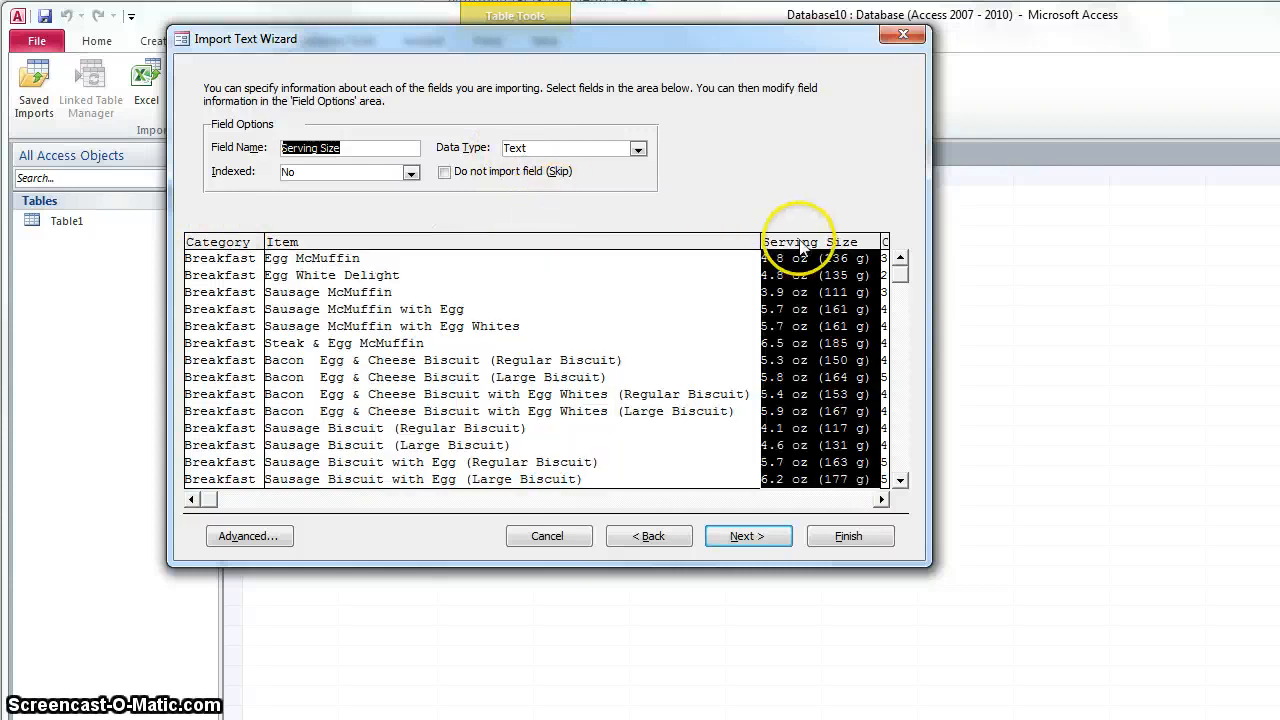
pyautogui.click(881, 499)
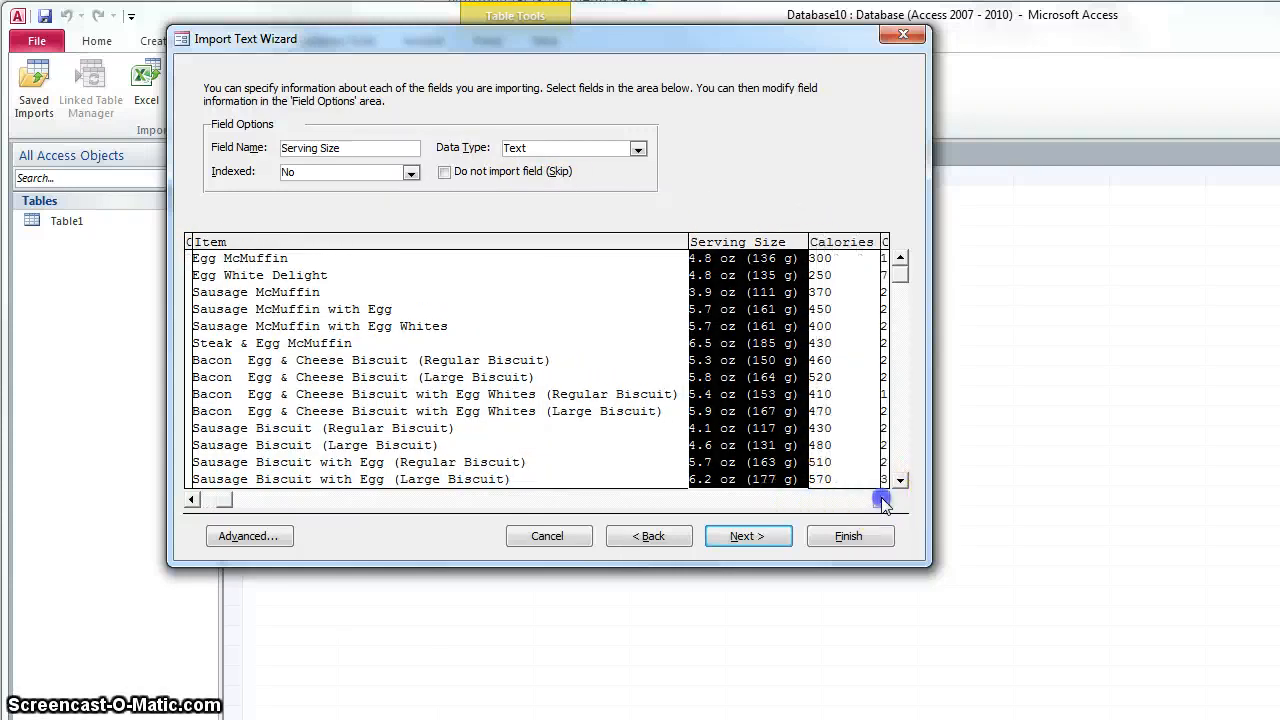
pyautogui.moveTo(881, 499); pyautogui.dragTo(881, 502)
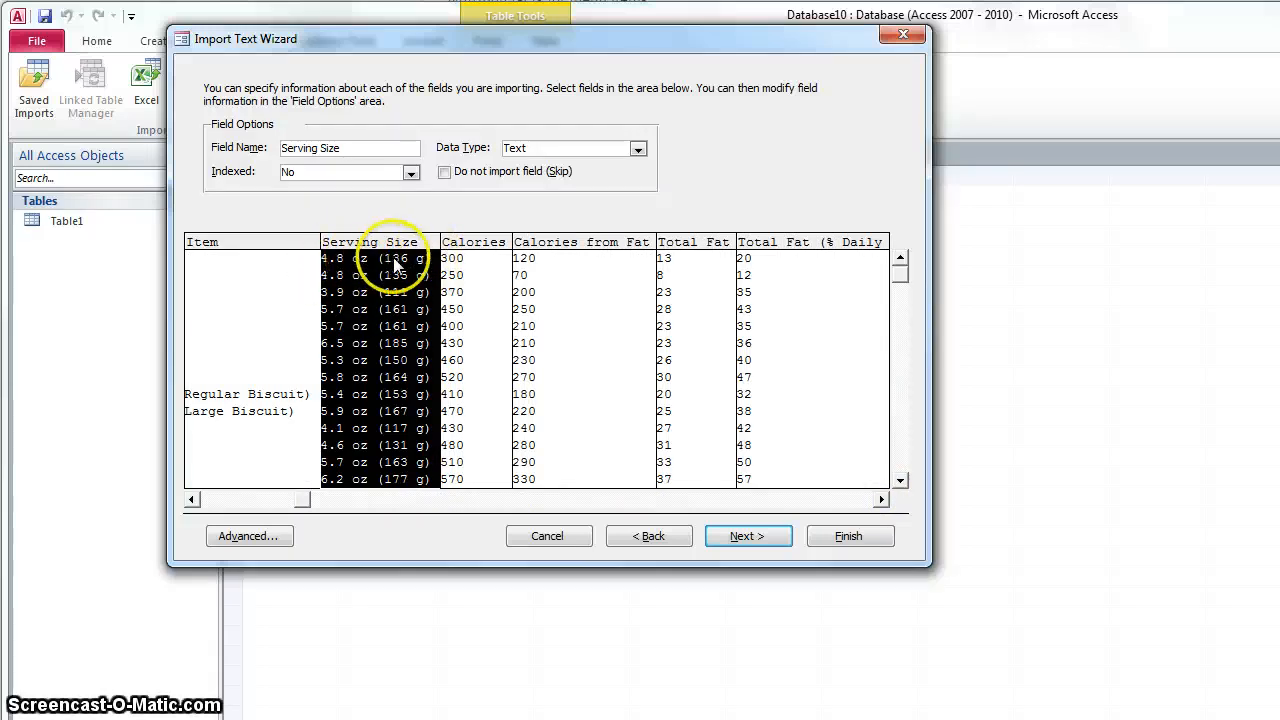
pyautogui.click(471, 252)
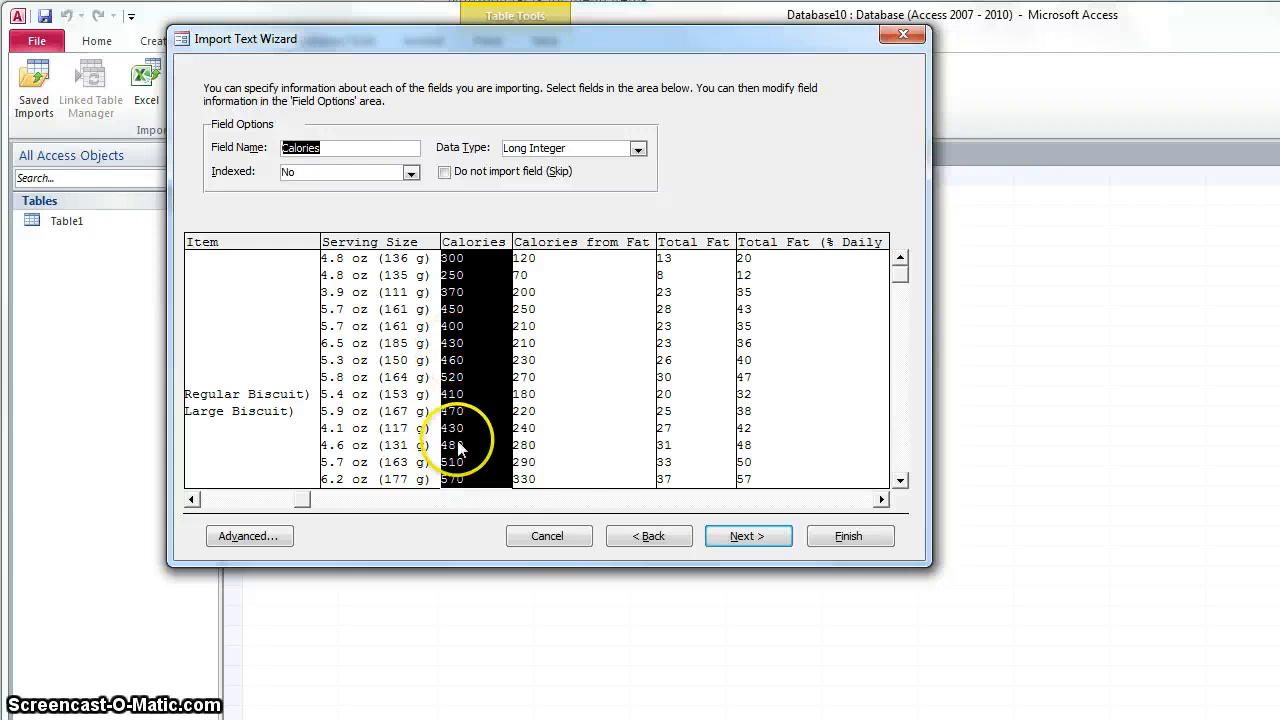
pyautogui.click(638, 150)
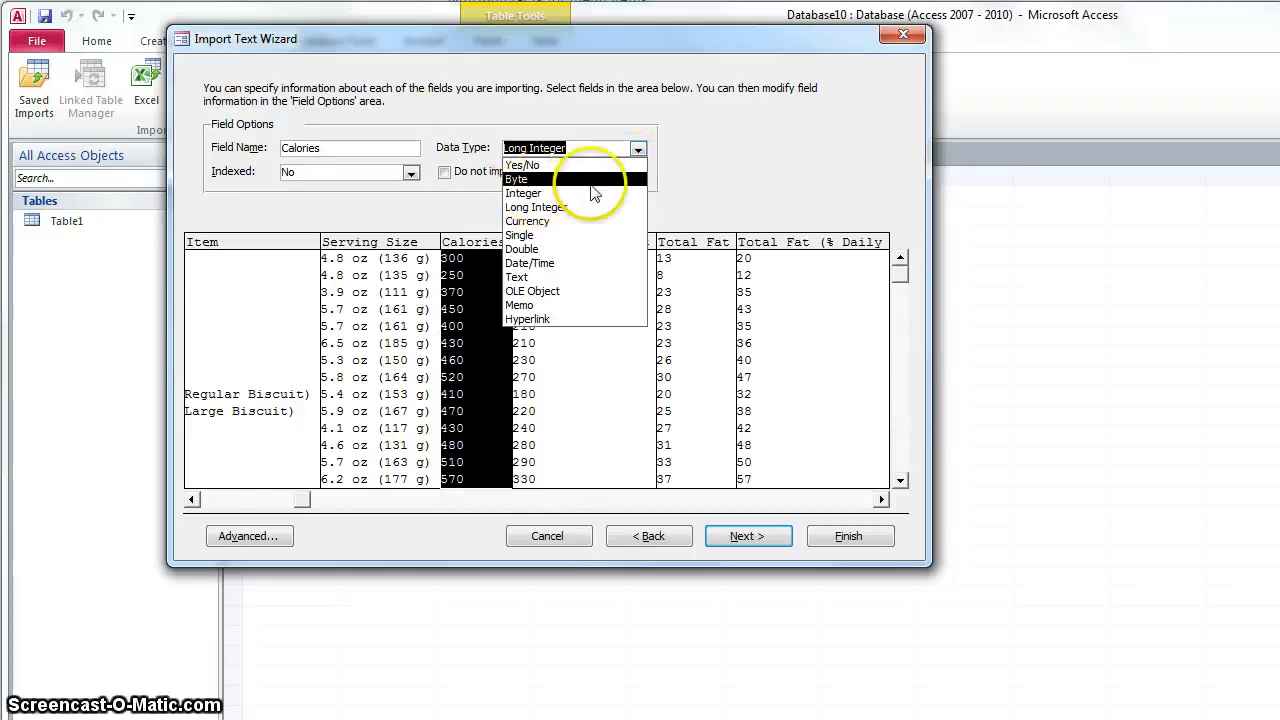
pyautogui.click(639, 148)
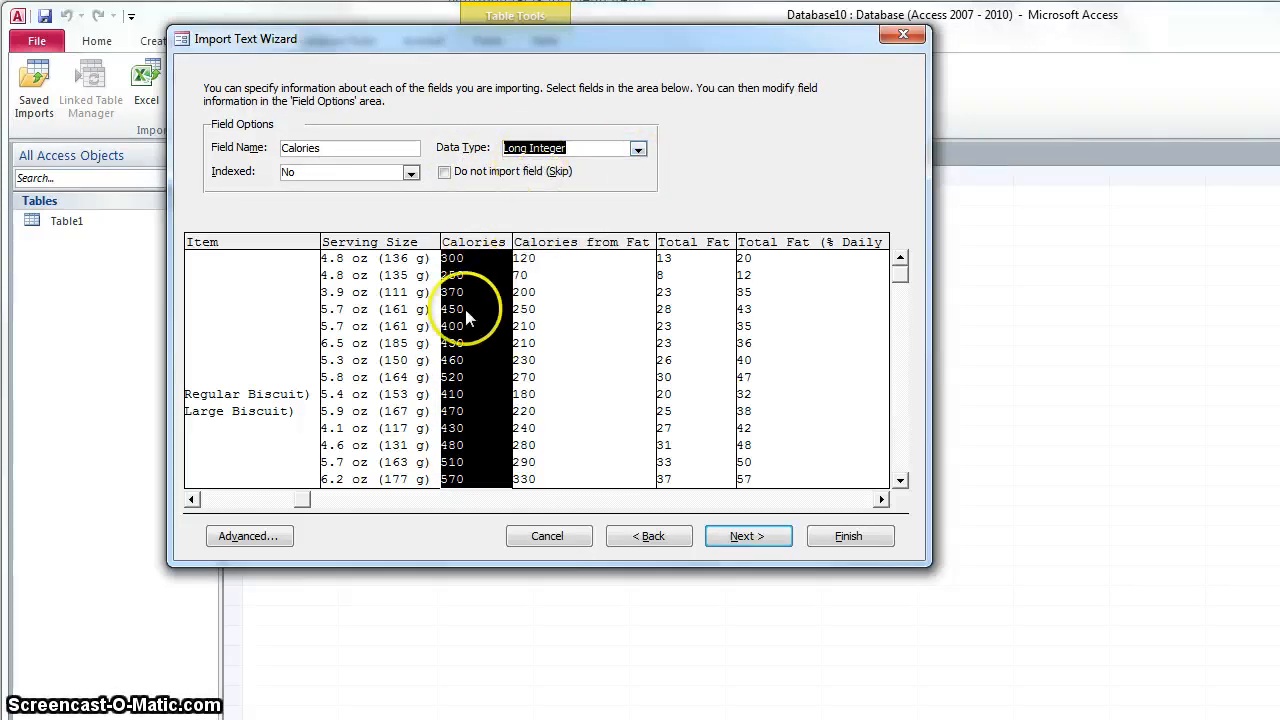
# - Check the data types assigned to the fields from Calories from Fat through Cholesterol (% Daily Value)
pyautogui.click(560, 258)
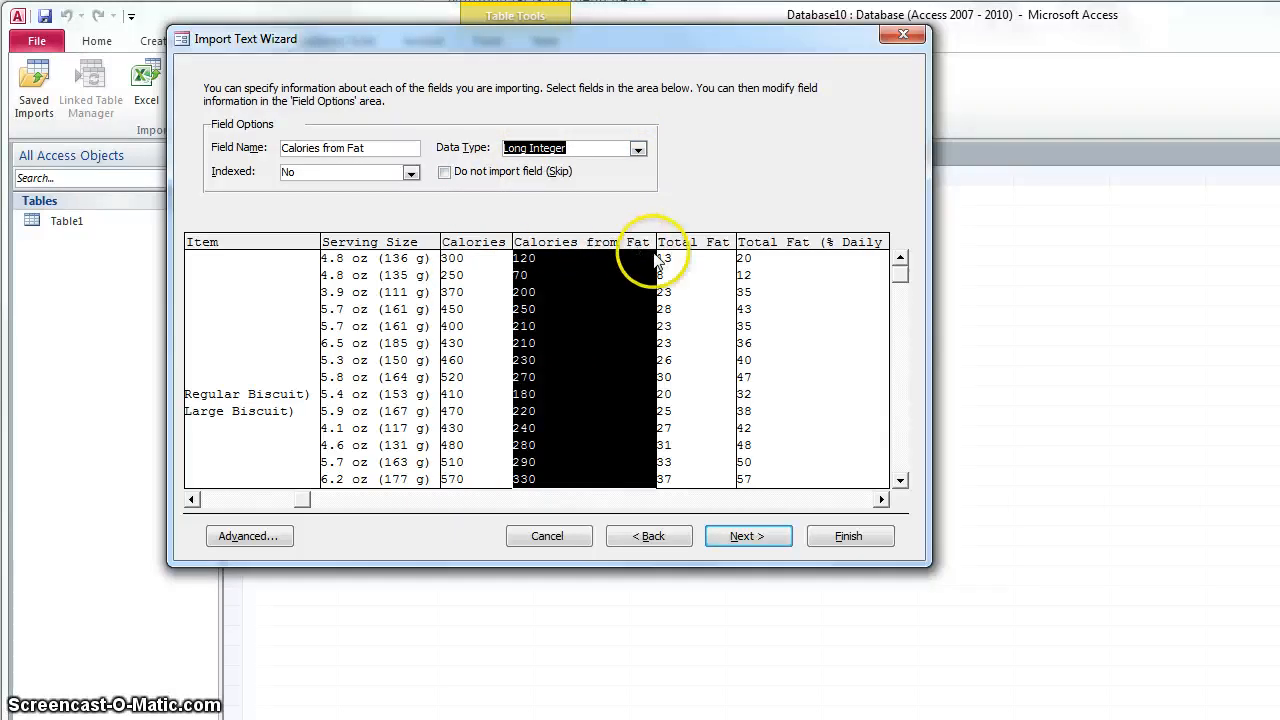
pyautogui.click(690, 254)
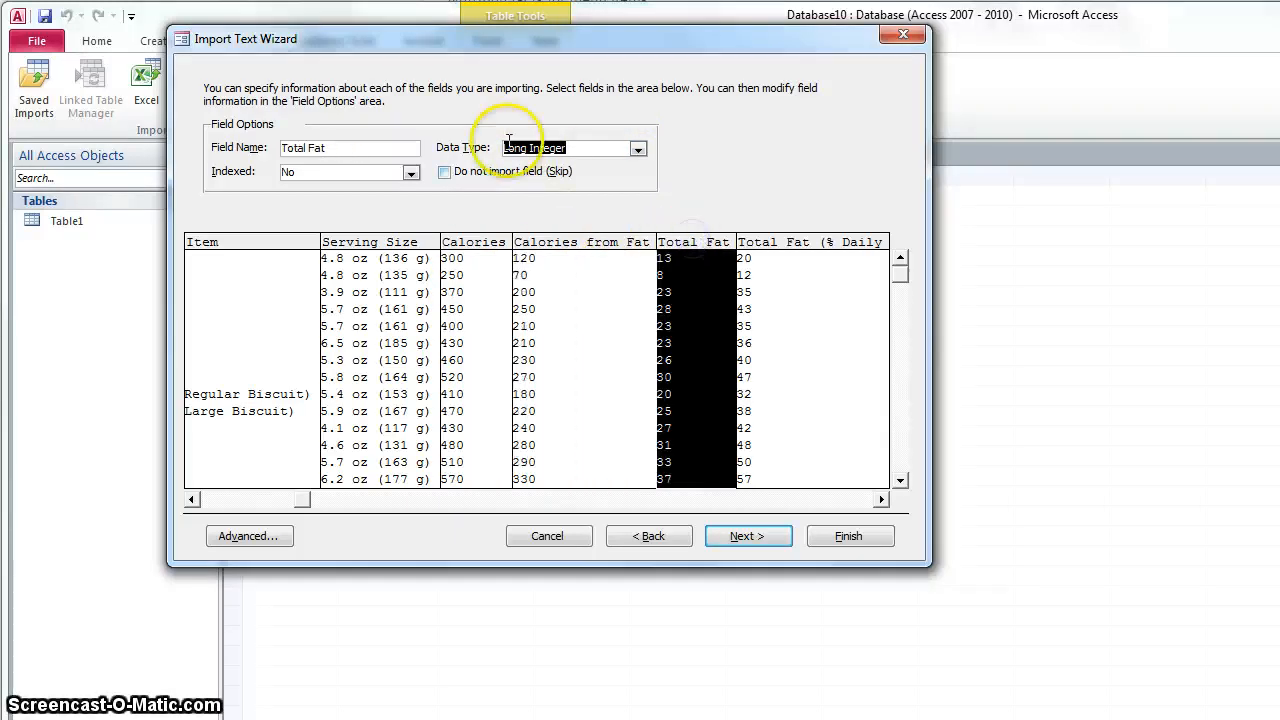
pyautogui.click(777, 240)
pyautogui.click(878, 500)
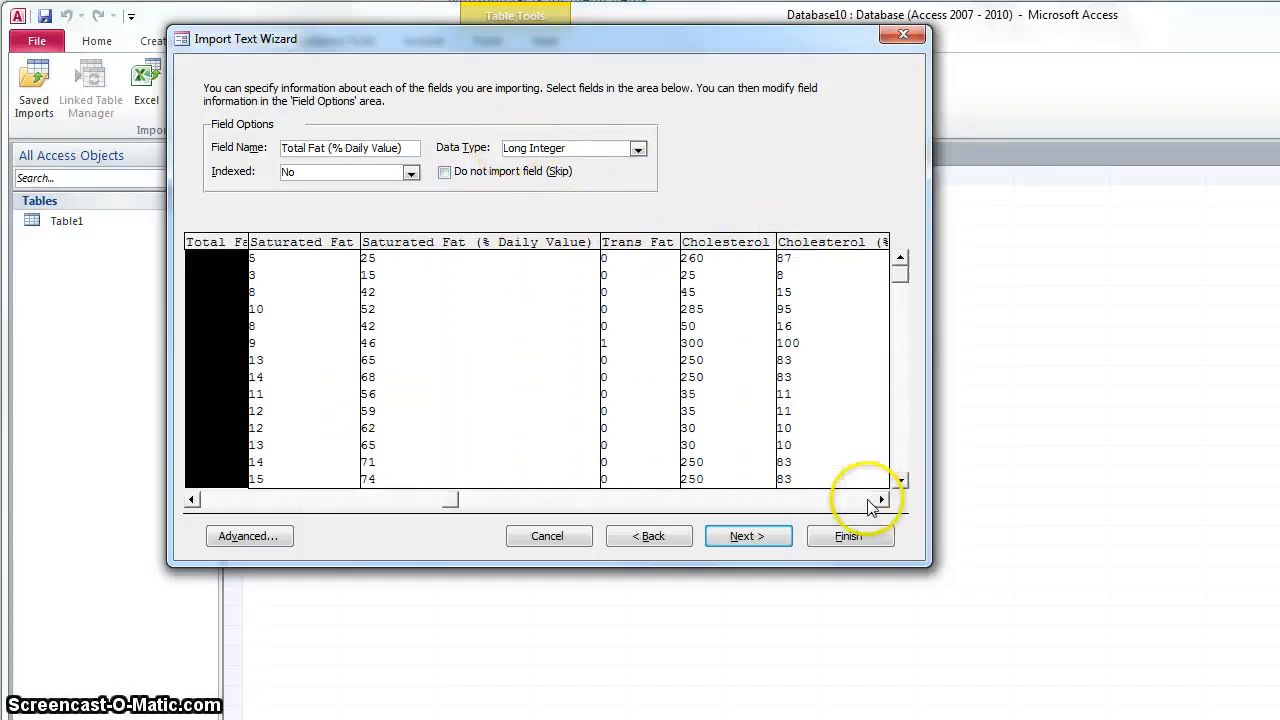
pyautogui.click(305, 250)
pyautogui.click(400, 245)
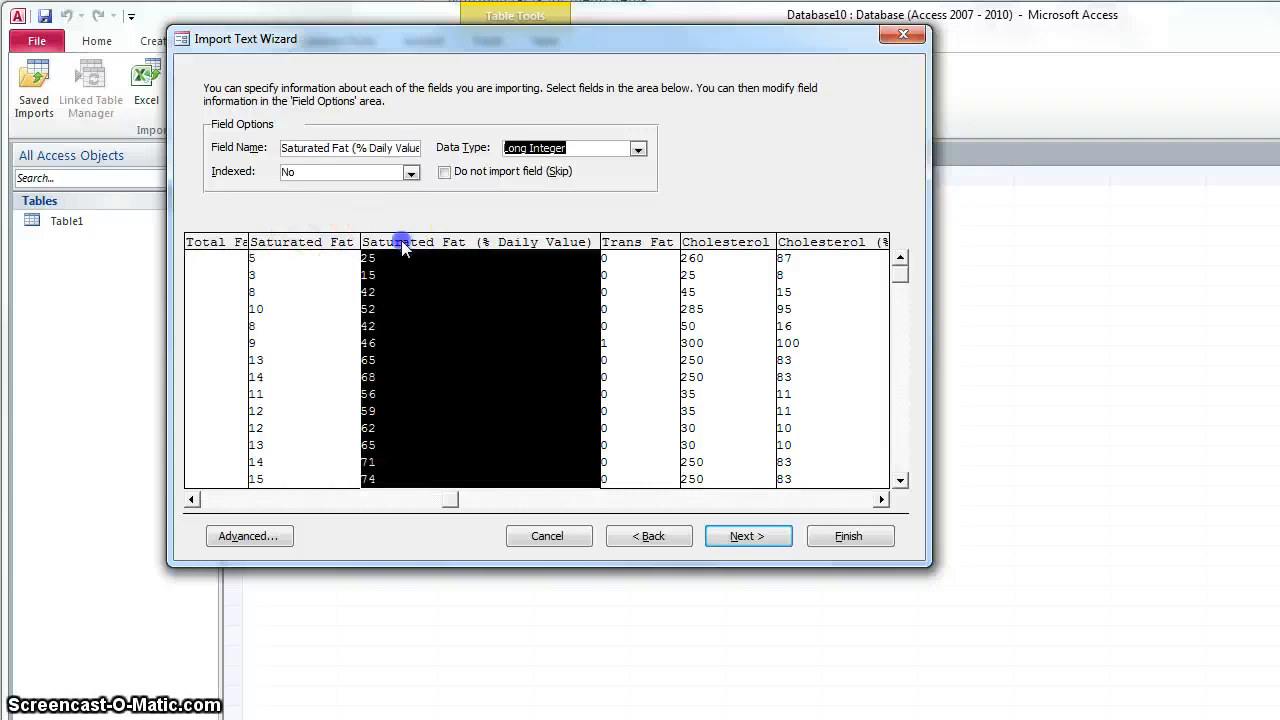
pyautogui.click(610, 250)
pyautogui.click(718, 245)
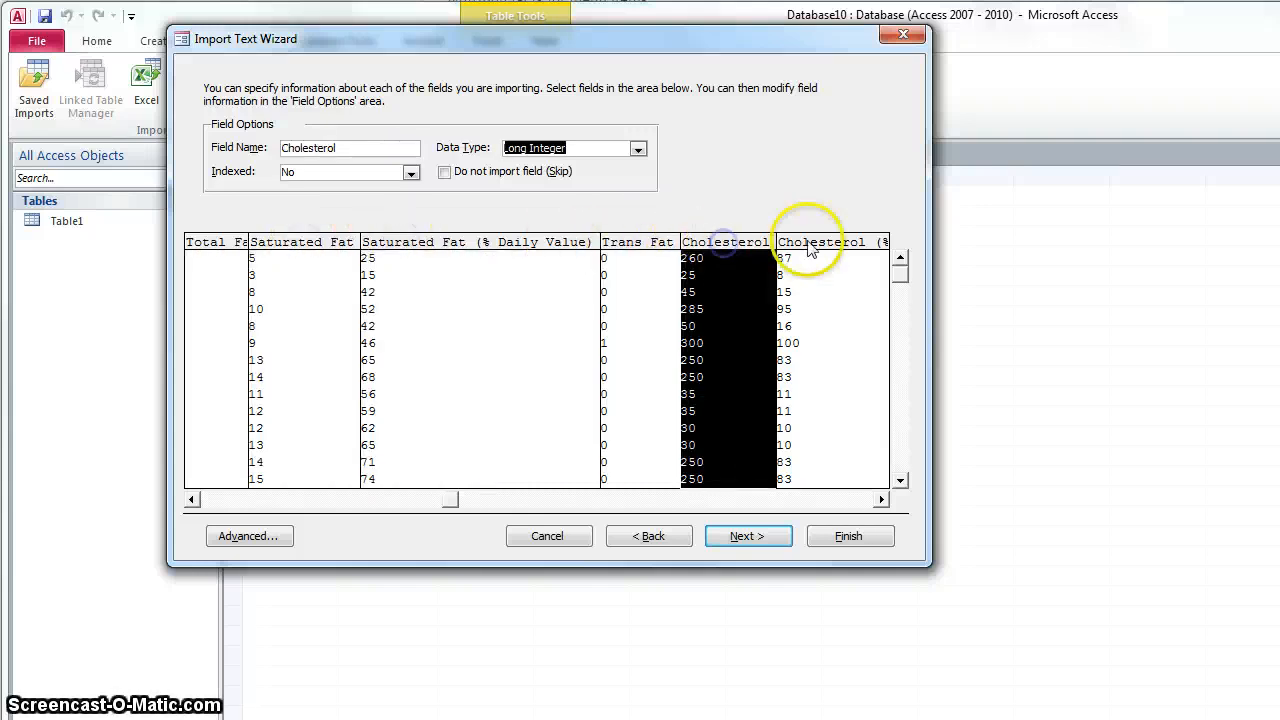
pyautogui.click(815, 245)
# - Check the data types assigned to the Sodium and Carbohydrates fields and their % Daily Value counterparts
pyautogui.click(866, 500)
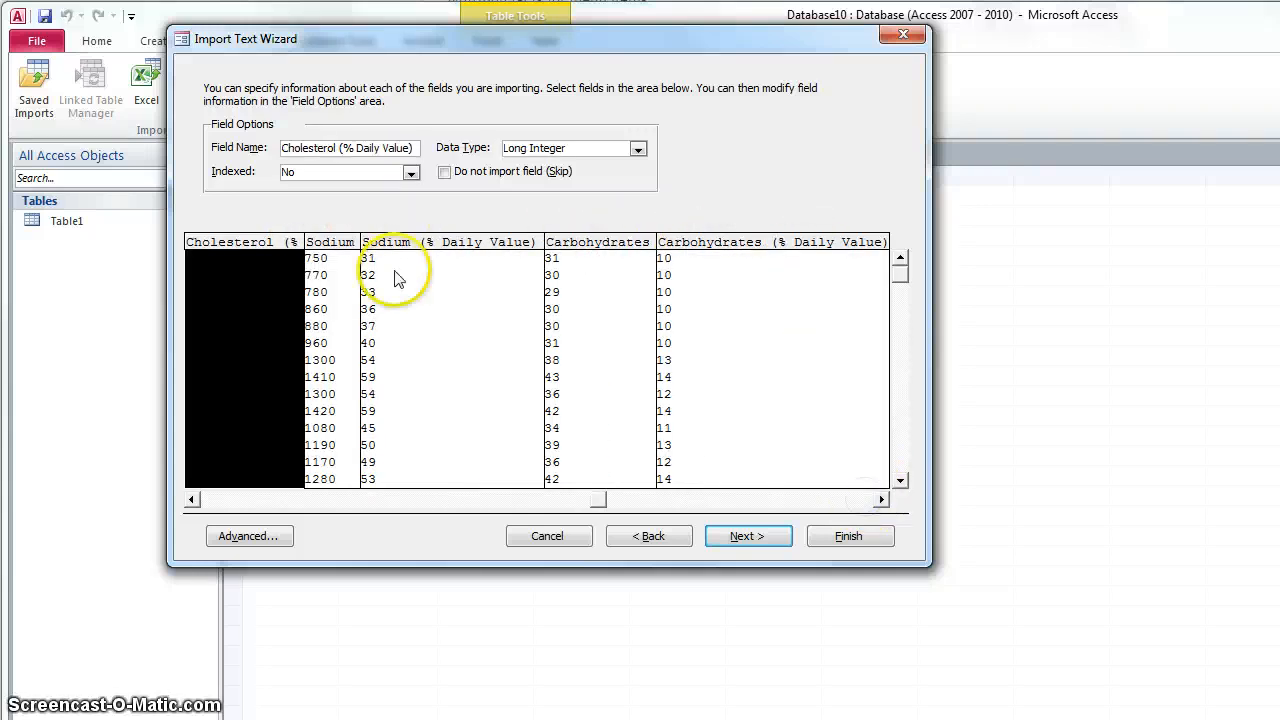
pyautogui.click(330, 243)
pyautogui.click(433, 252)
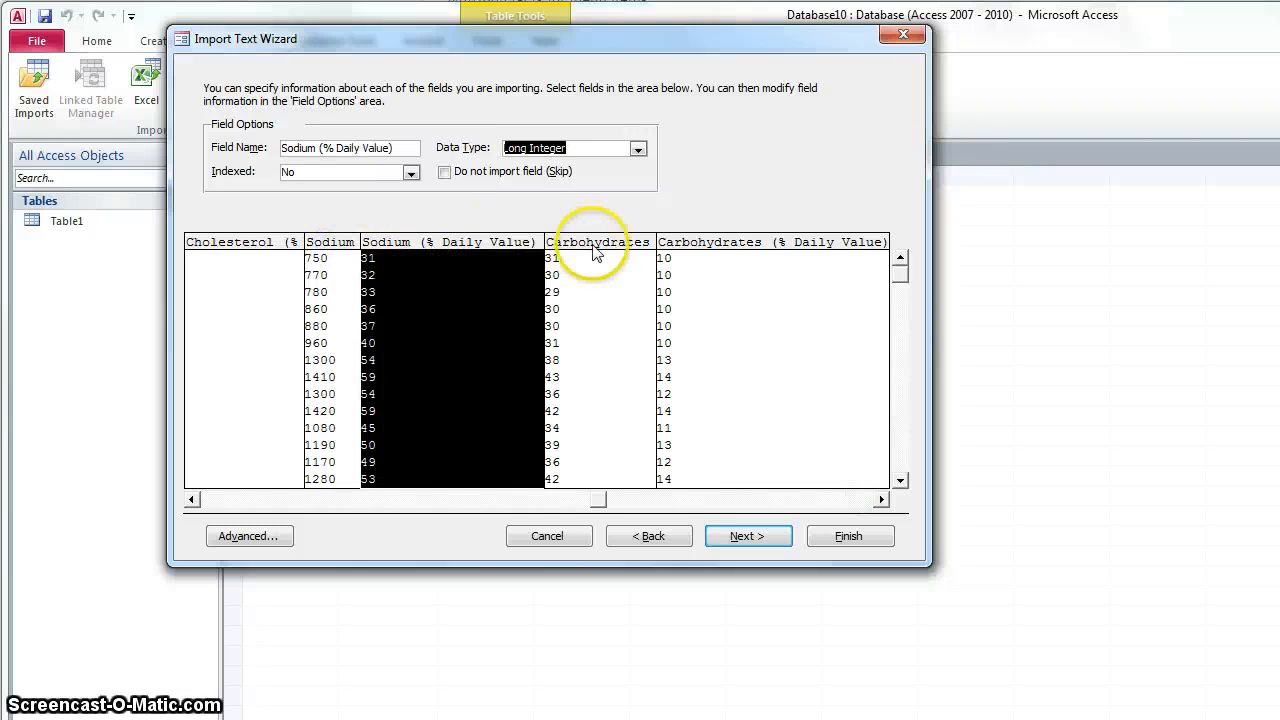
pyautogui.click(589, 244)
pyautogui.click(717, 245)
# - Check the data types of the remaining fields, from Dietary Fiber through Iron (% Daily Value)
pyautogui.click(864, 500)
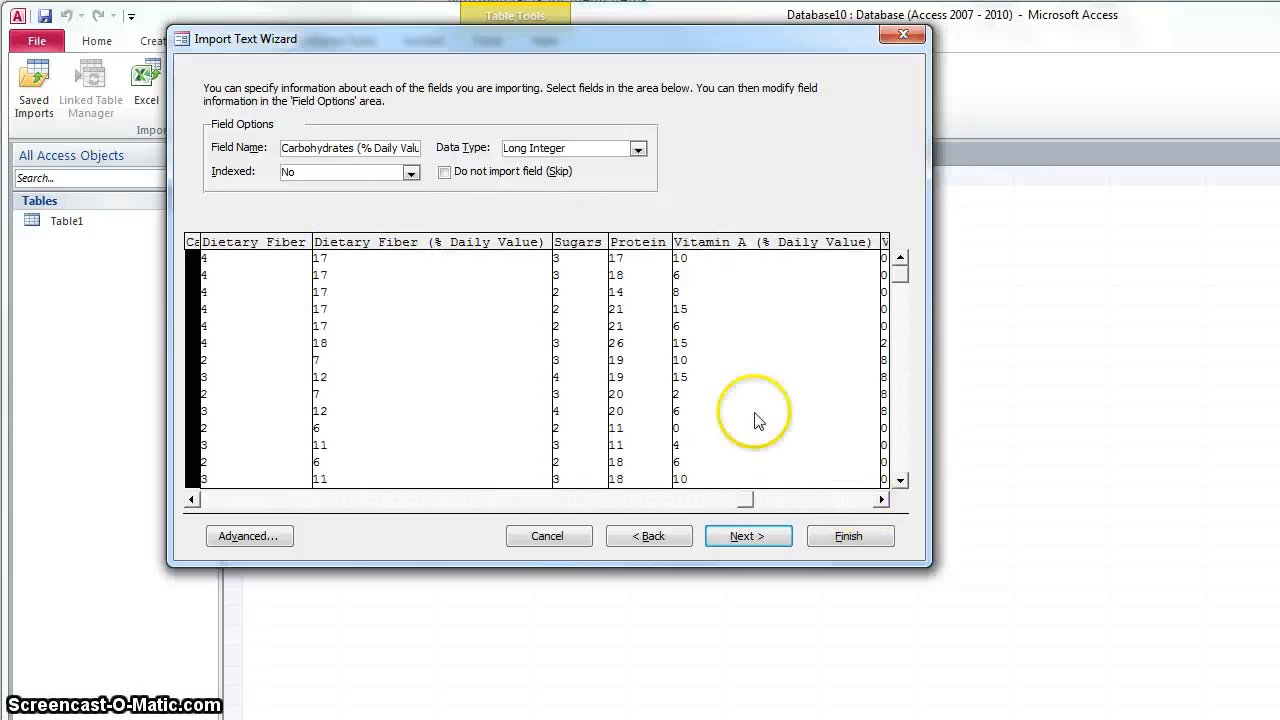
pyautogui.click(285, 245)
pyautogui.click(398, 255)
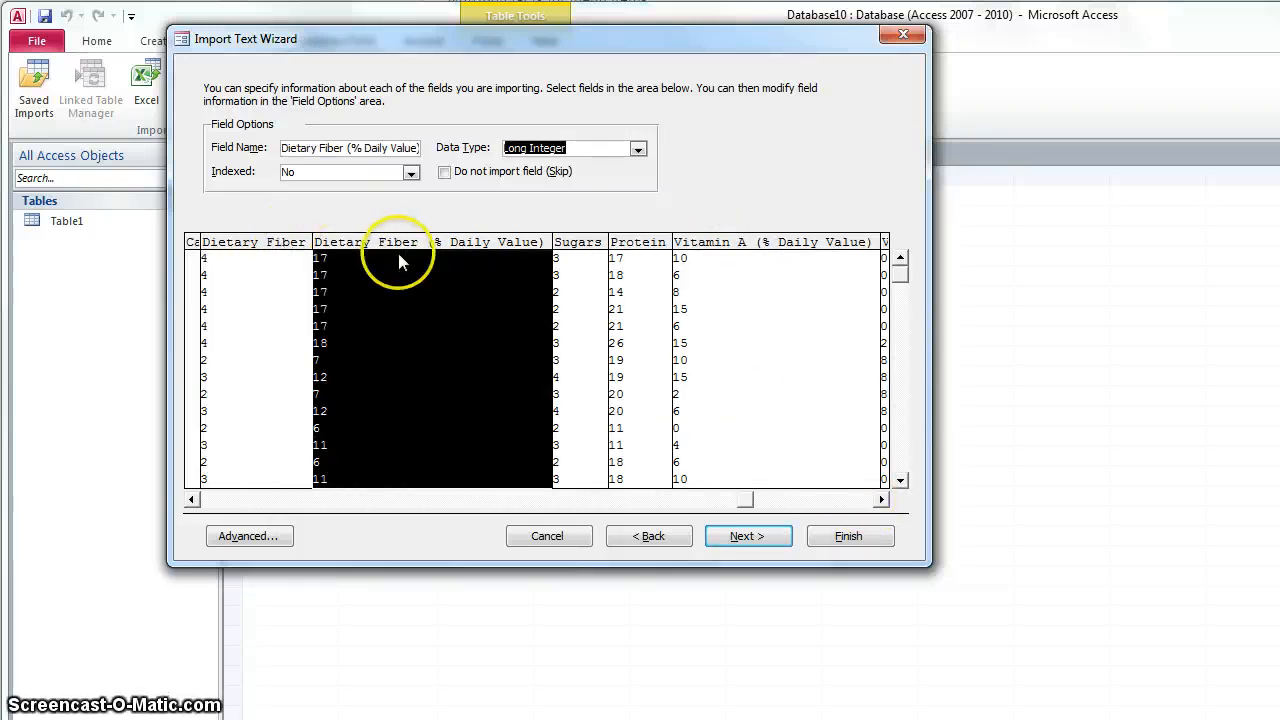
pyautogui.click(585, 250)
pyautogui.click(648, 250)
pyautogui.click(758, 250)
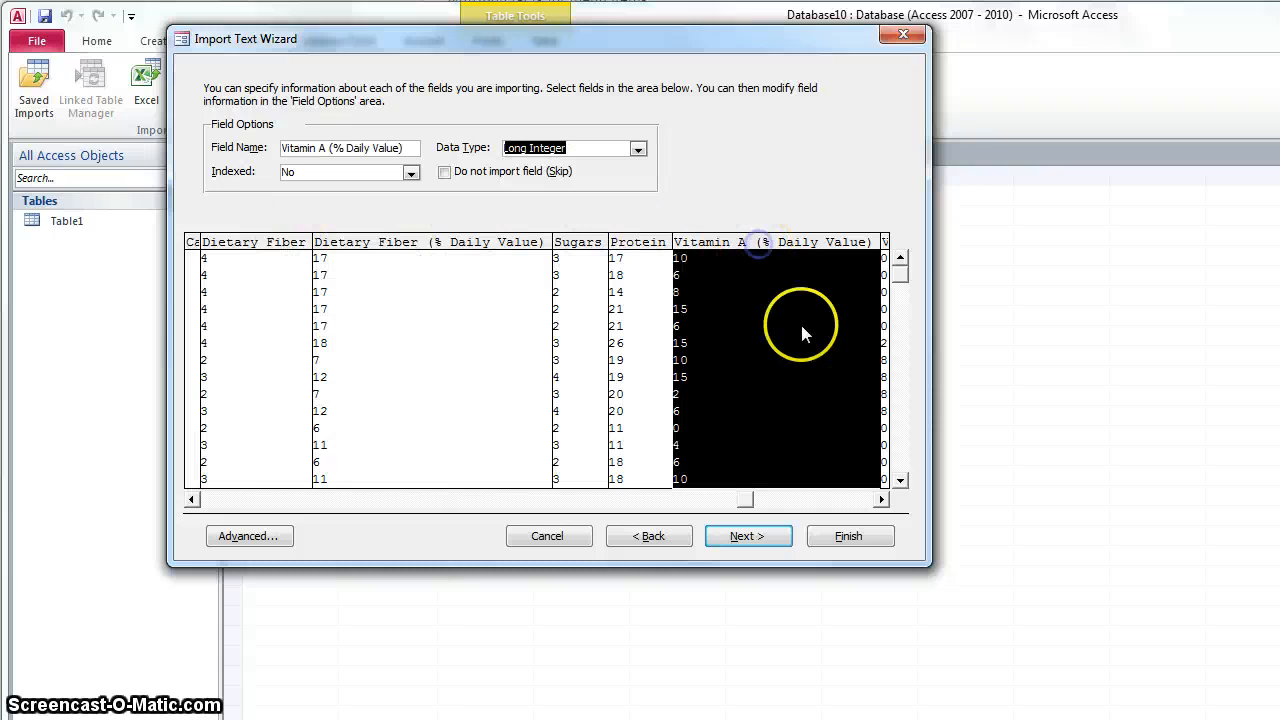
pyautogui.click(864, 500)
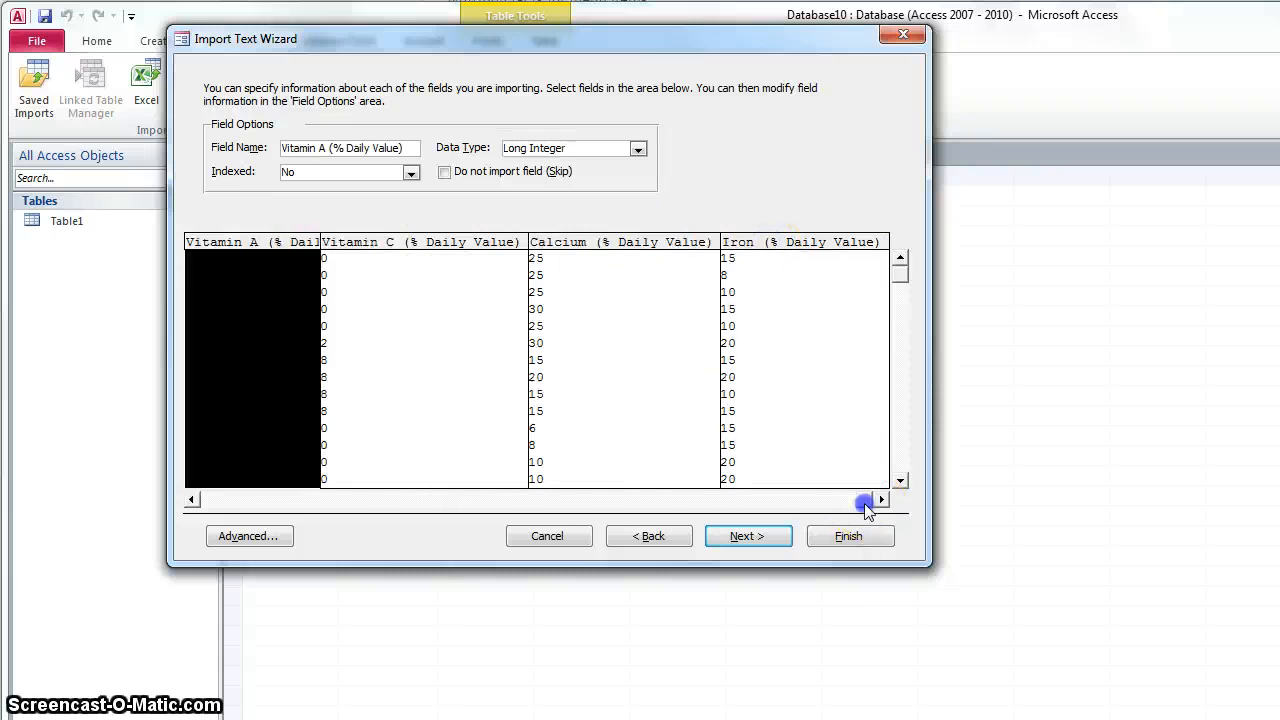
pyautogui.click(425, 245)
pyautogui.click(603, 250)
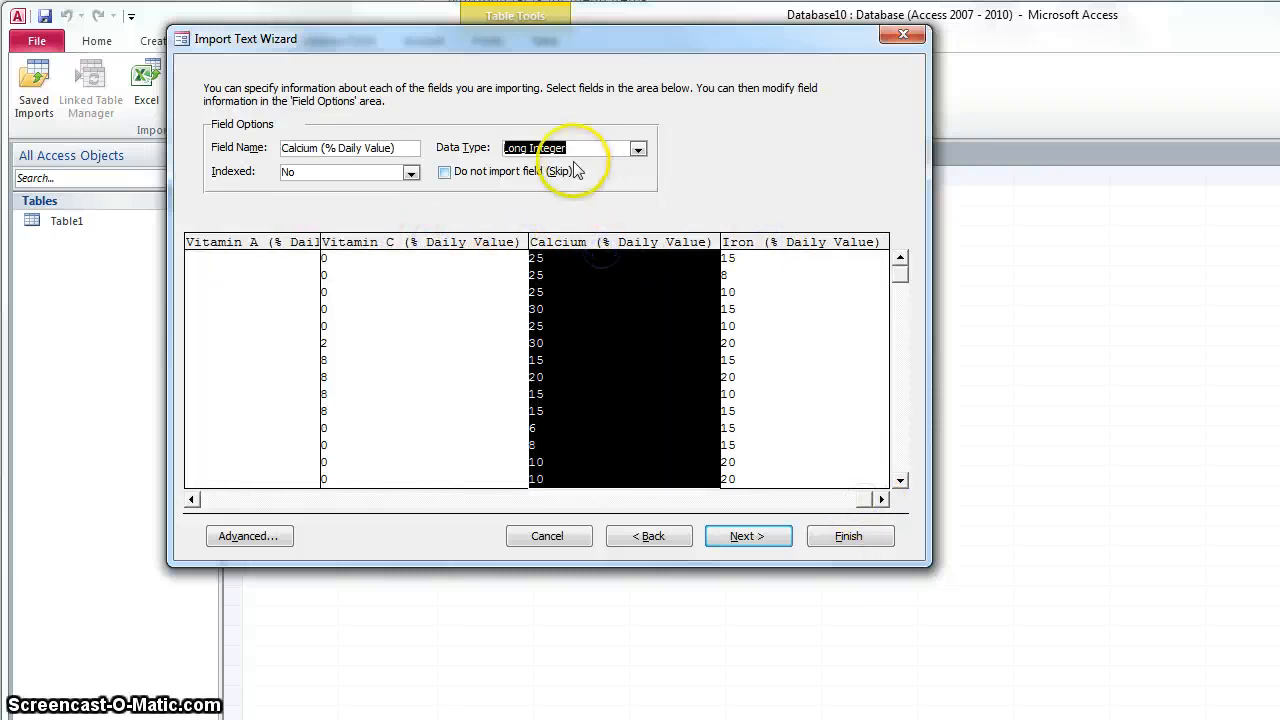
pyautogui.click(770, 255)
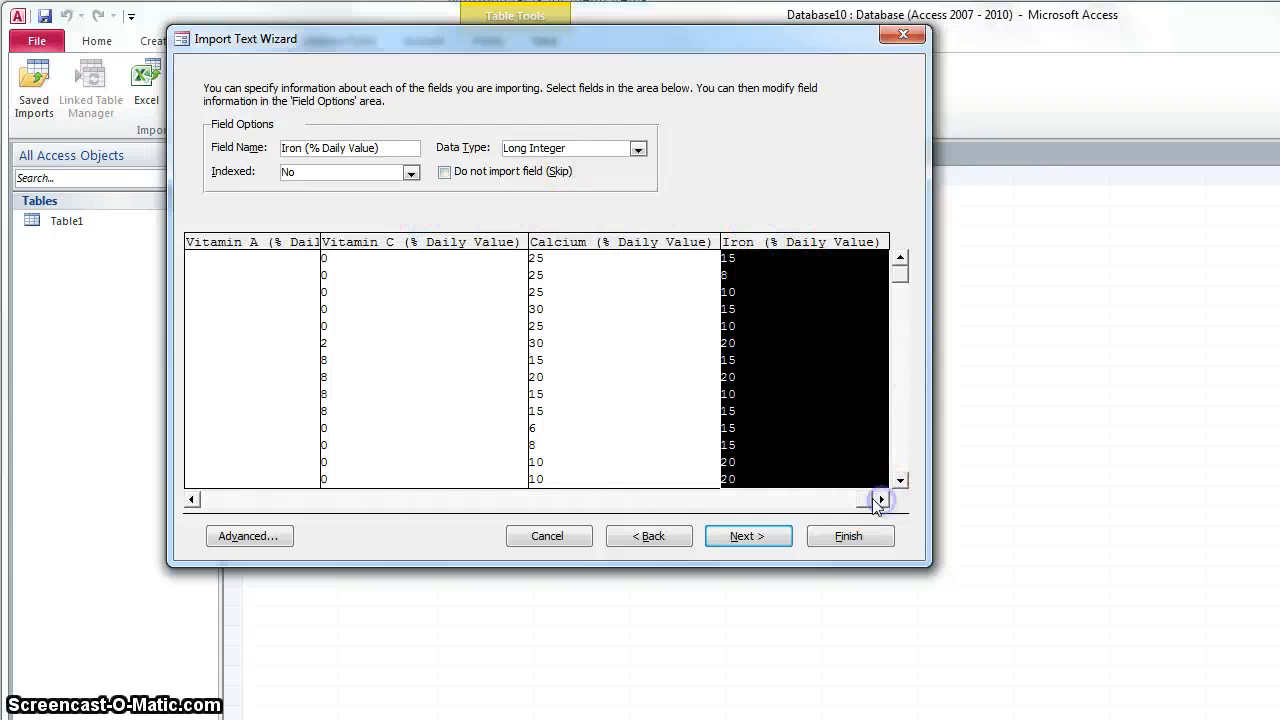
# - Let Access add the primary key and finish the import into a table named tblMenu
pyautogui.click(748, 536)
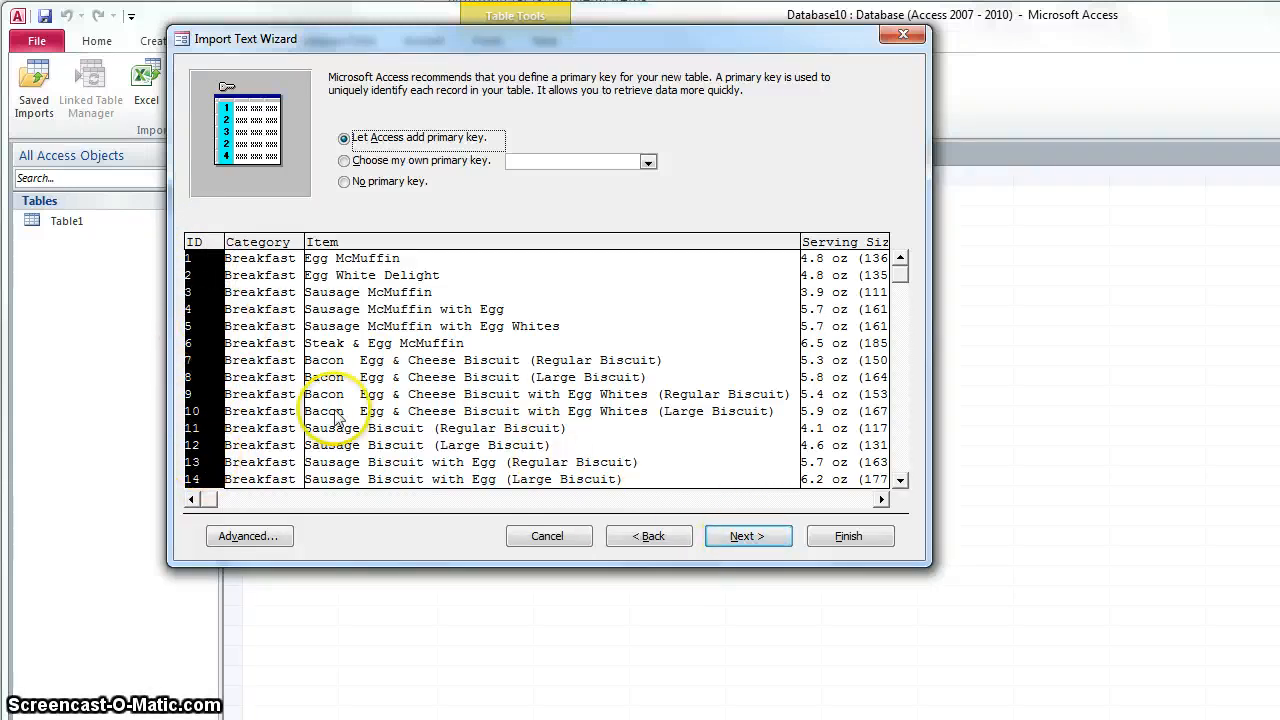
pyautogui.click(766, 537)
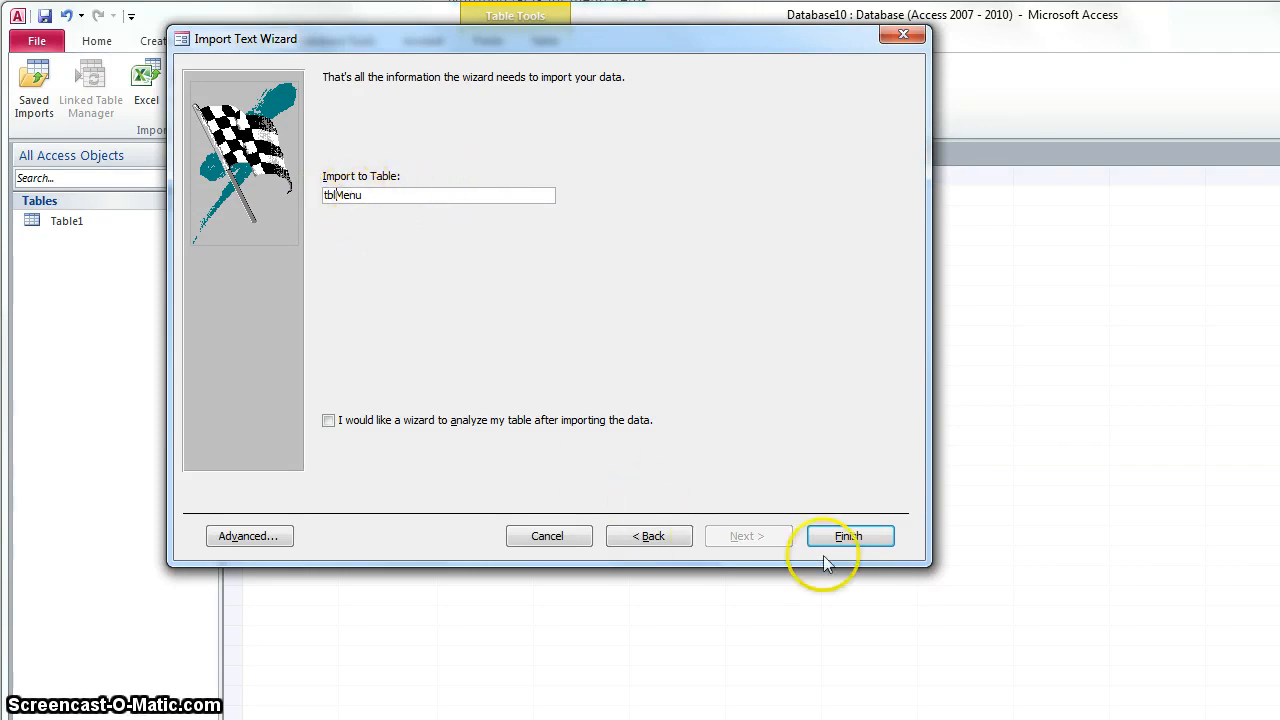
pyautogui.click(878, 540)
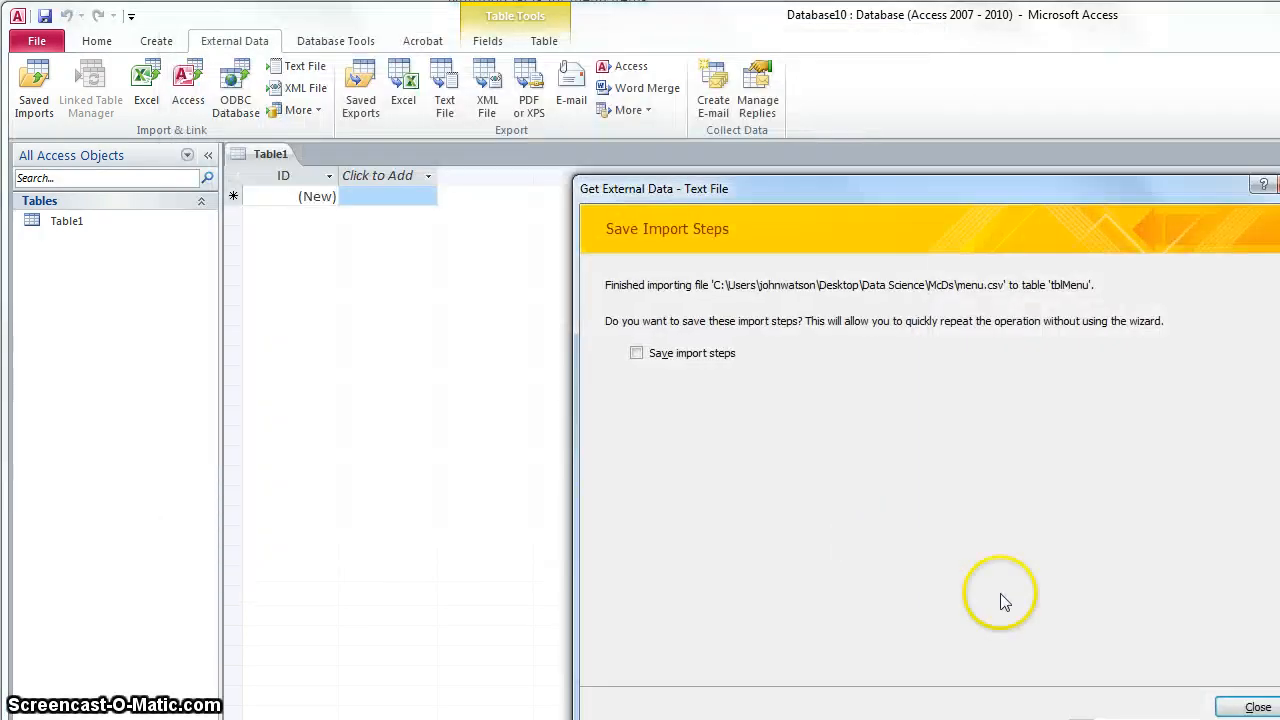
# - Close the import dialog without saving the import steps and open the tblMenu table
pyautogui.moveTo(961, 195); pyautogui.dragTo(626, 118)
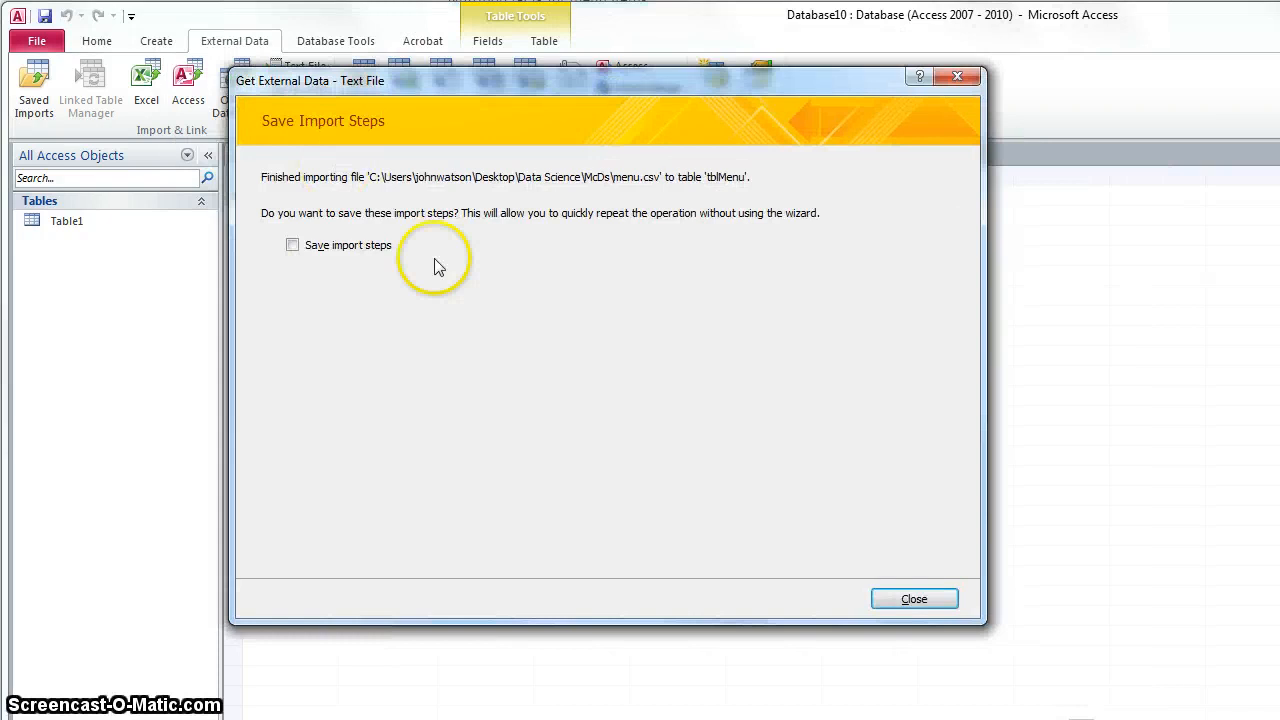
pyautogui.click(945, 600)
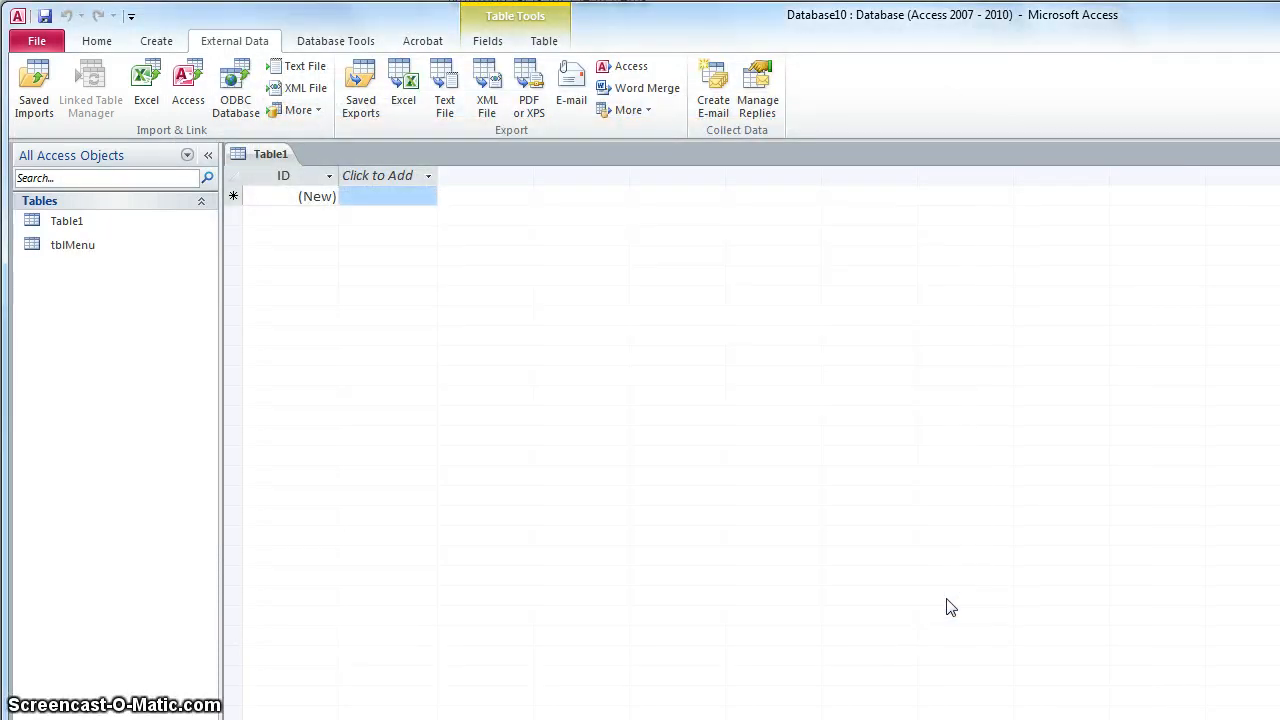
pyautogui.doubleClick(80, 245)
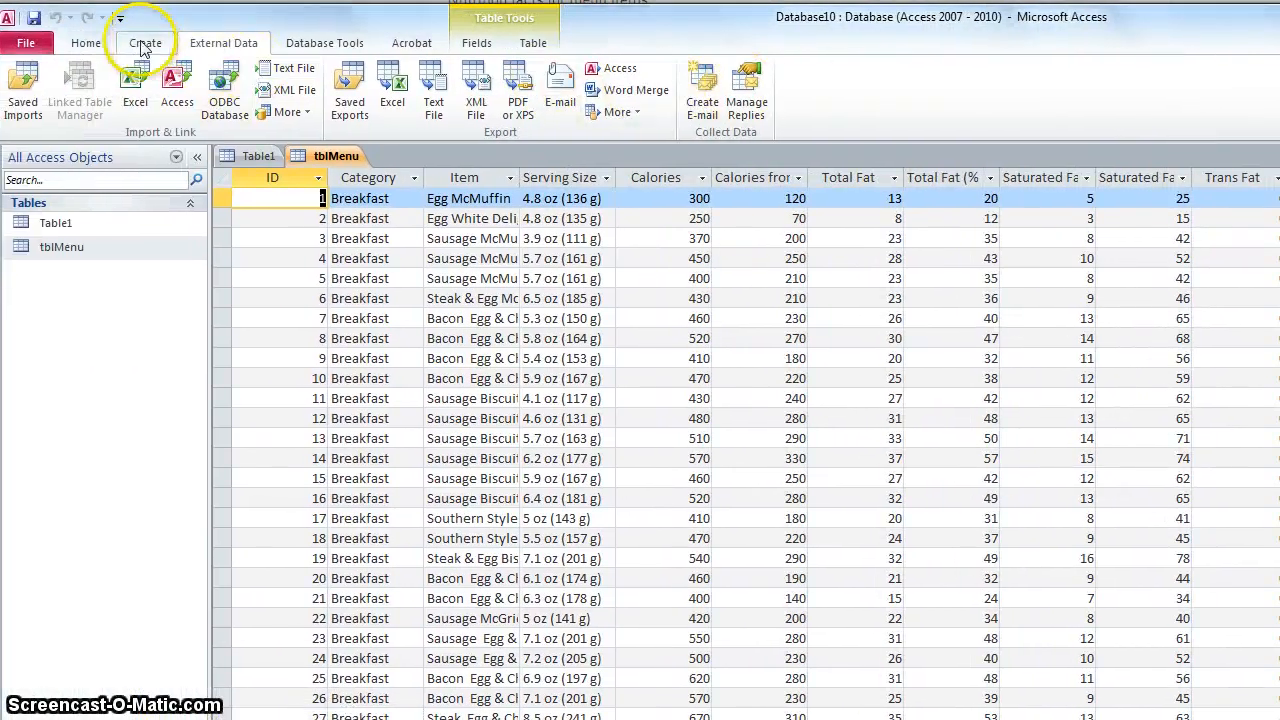
# - Create a new query in Design view based on tblMenu, and enlarge the design grid and the table's field list
pyautogui.click(149, 44)
pyautogui.click(290, 100)
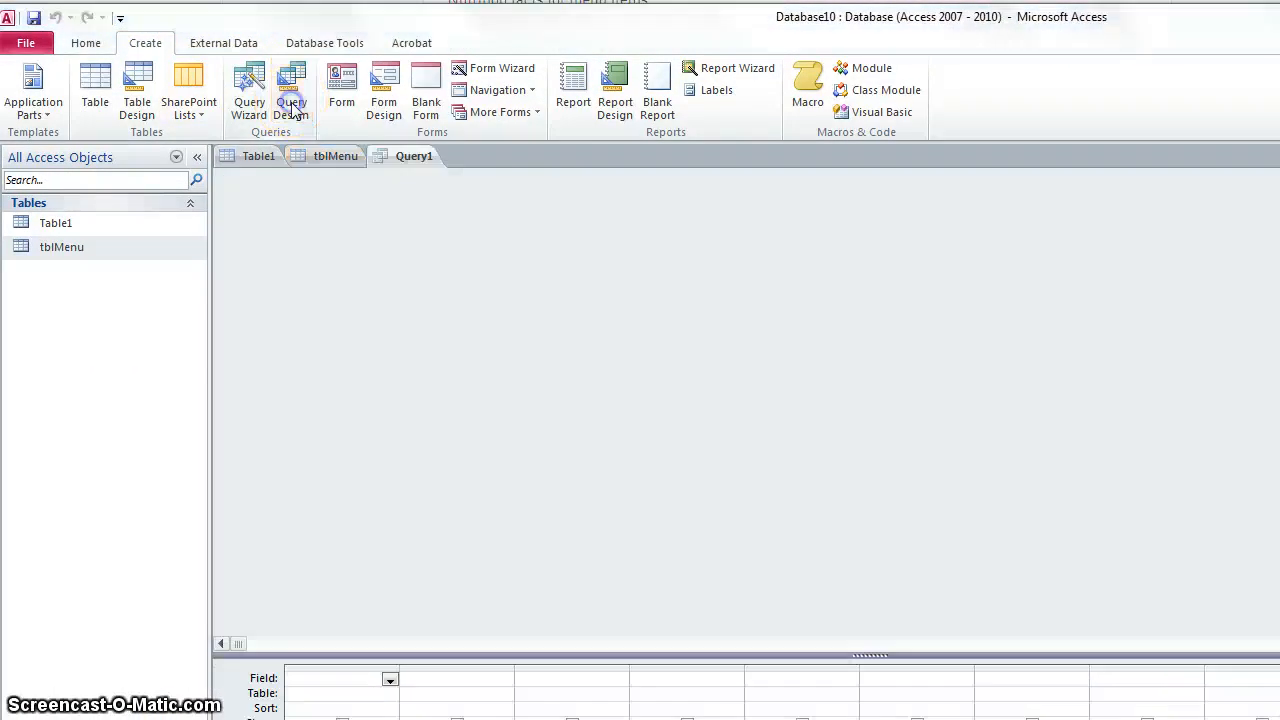
pyautogui.moveTo(950, 583); pyautogui.dragTo(545, 220)
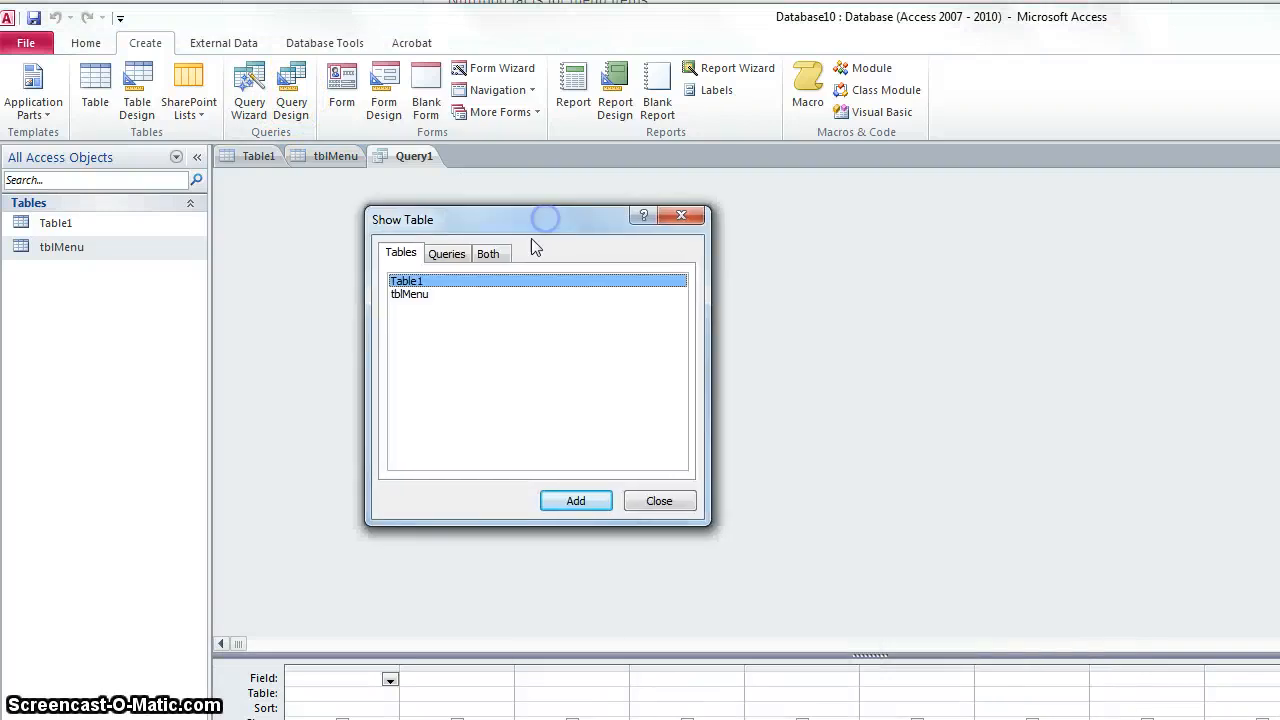
pyautogui.click(413, 298)
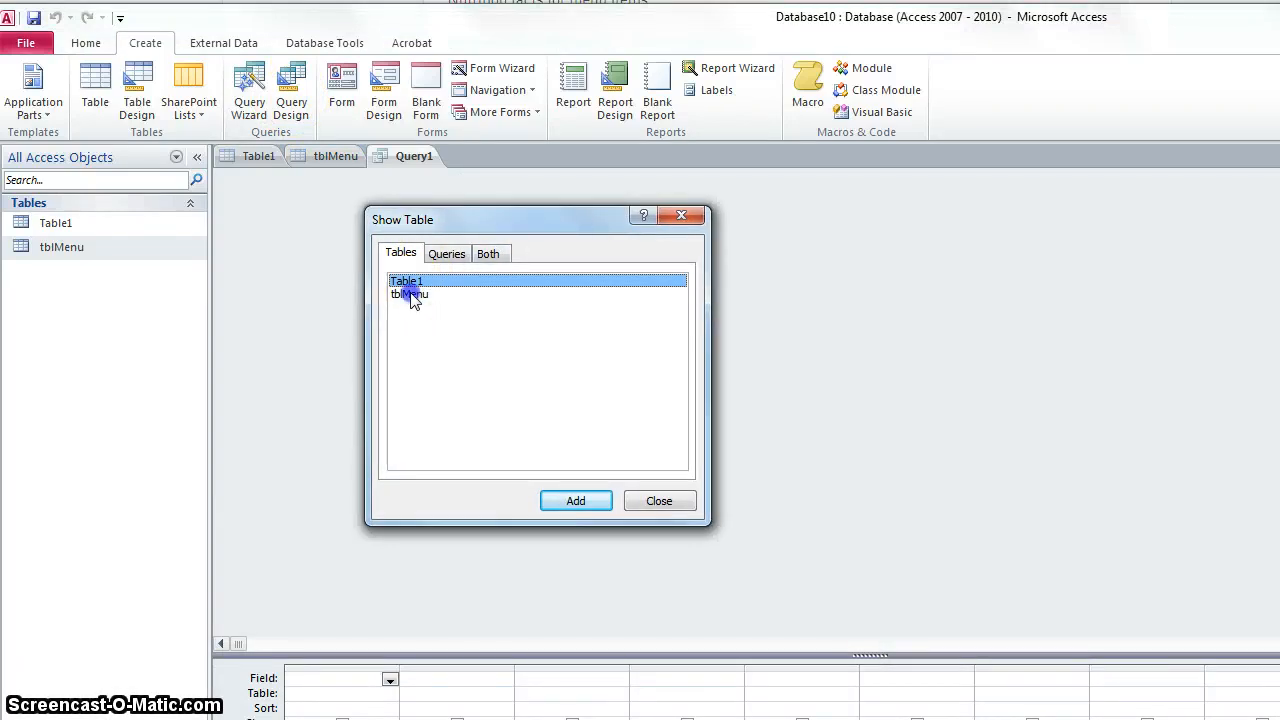
pyautogui.doubleClick(413, 298)
pyautogui.click(659, 501)
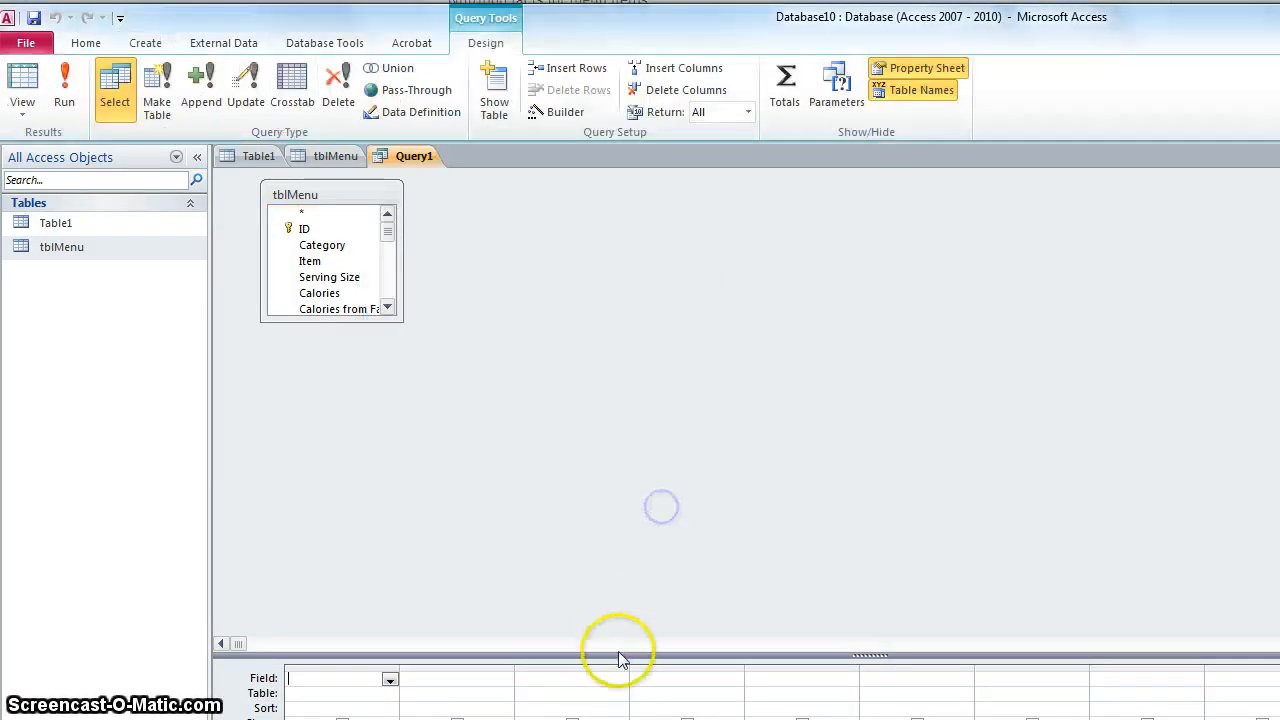
pyautogui.moveTo(619, 660); pyautogui.dragTo(617, 450)
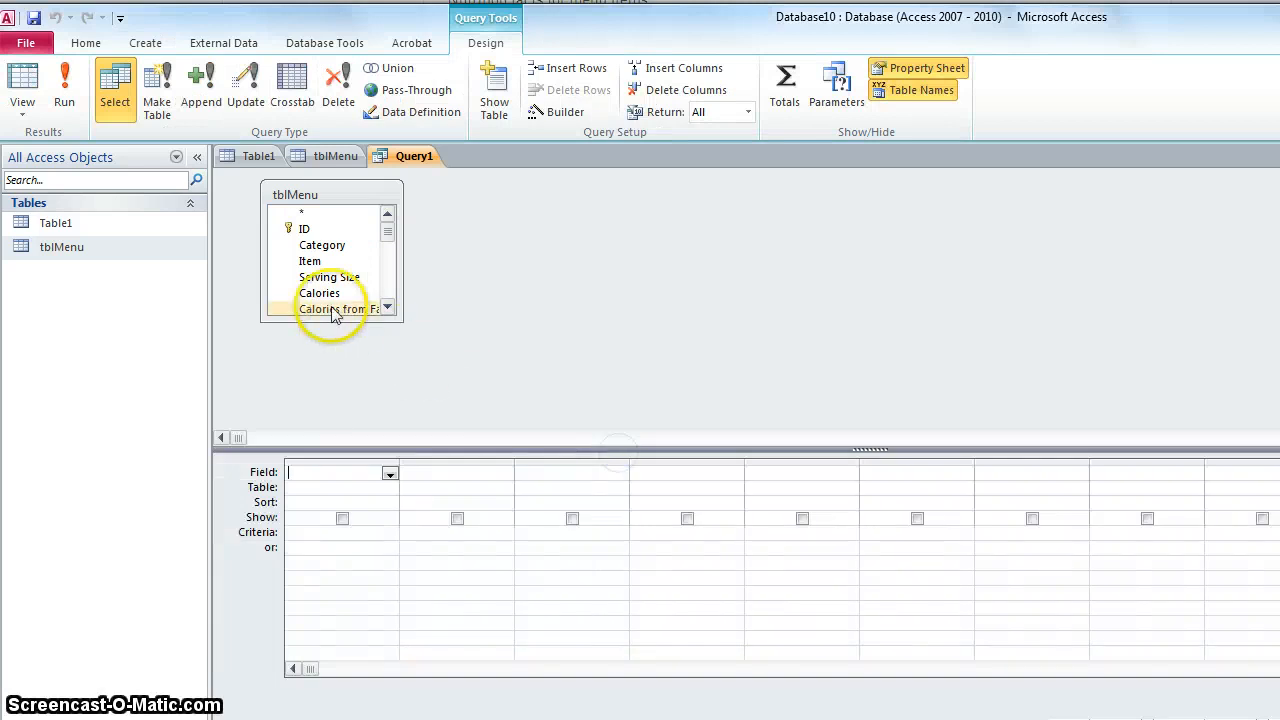
pyautogui.moveTo(337, 320); pyautogui.dragTo(343, 423)
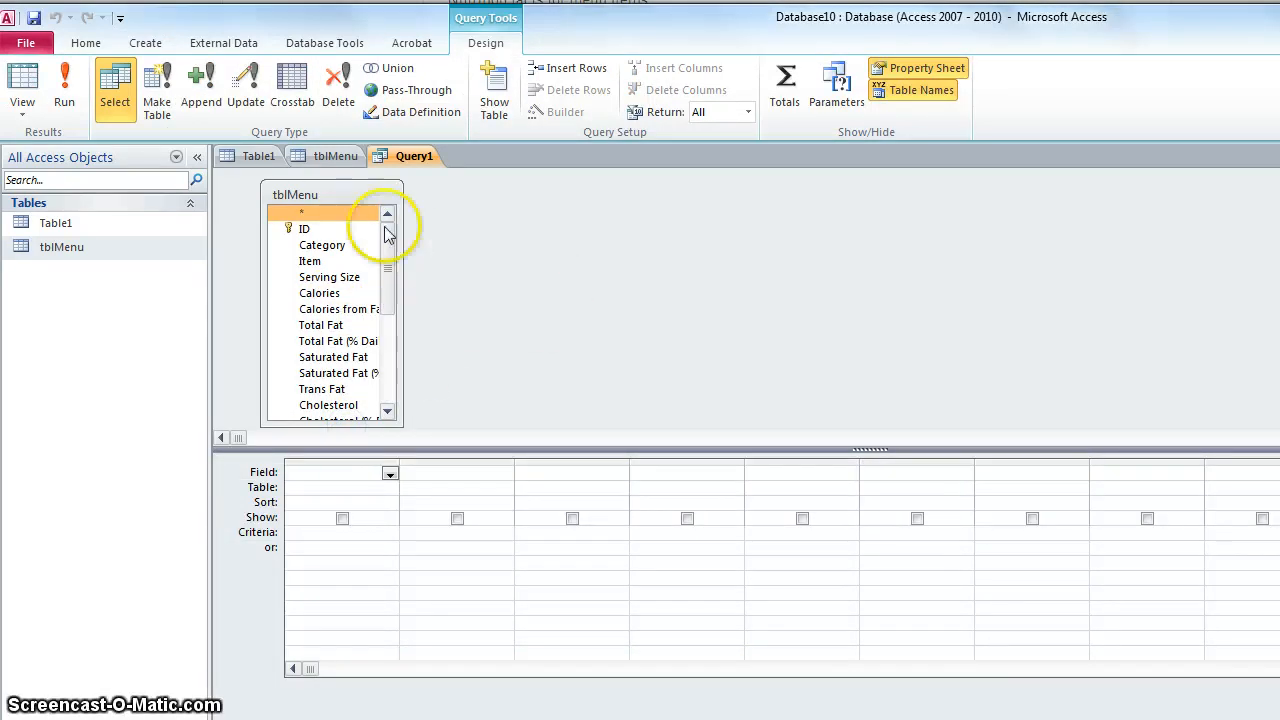
# - Look through the Category column of the tblMenu table to see which menu categories its records belong to
pyautogui.click(330, 156)
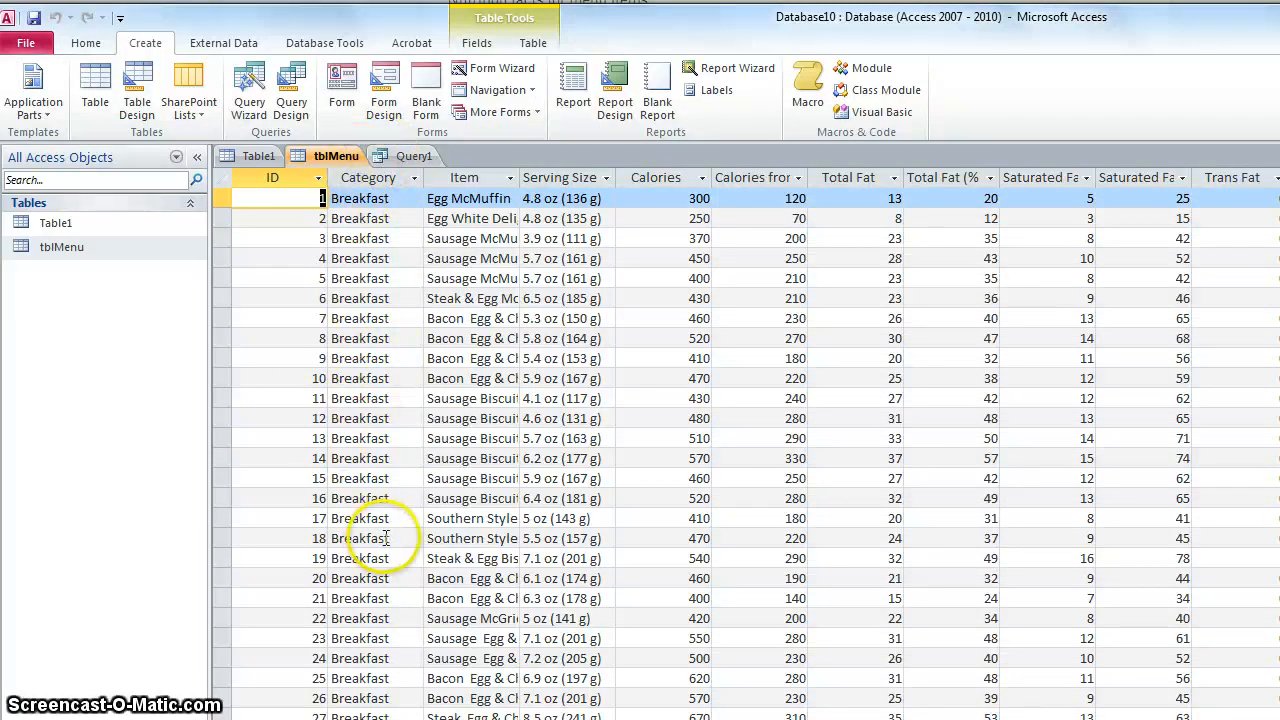
pyautogui.scroll(-2, 386, 528)
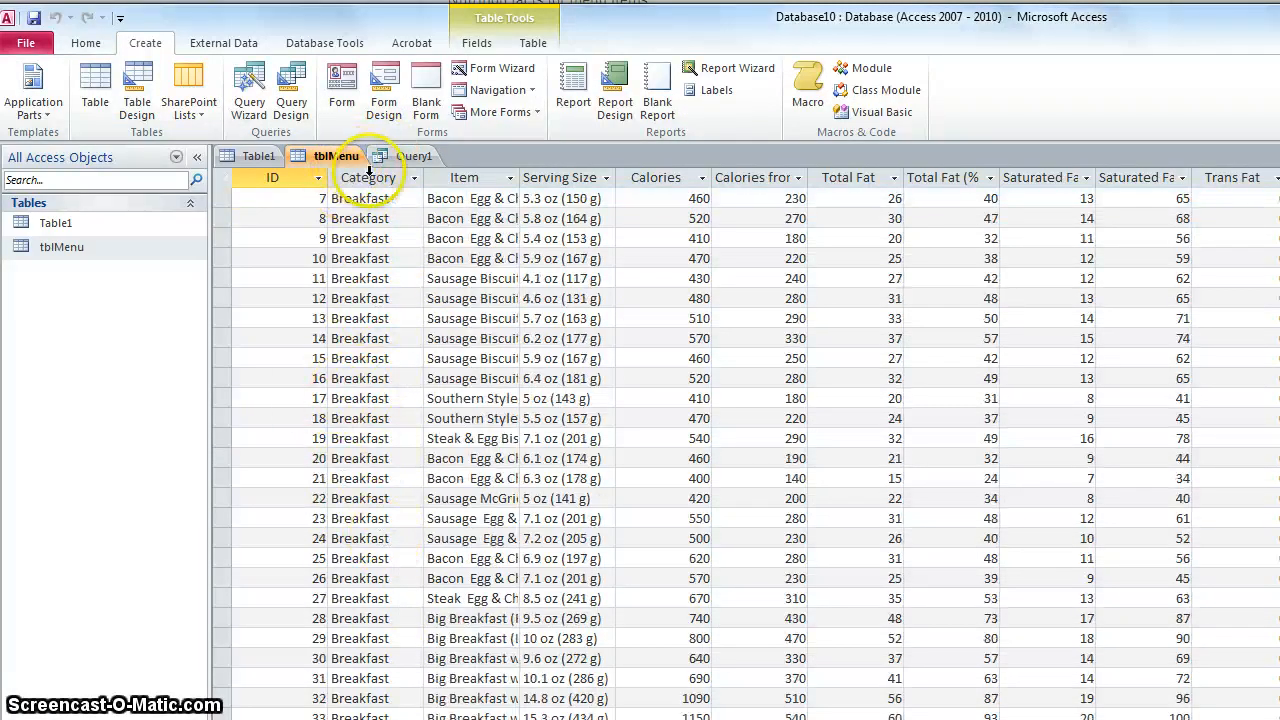
pyautogui.scroll(-8, 343, 557)
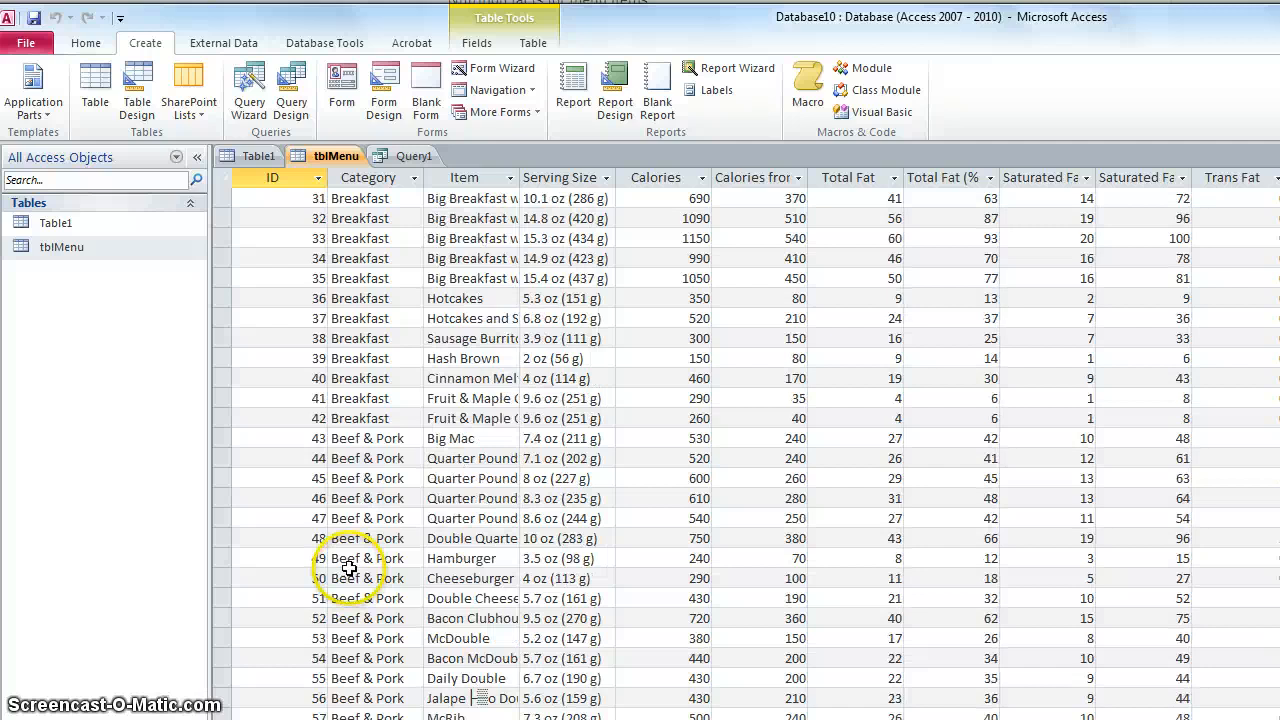
pyautogui.scroll(-6, 345, 457)
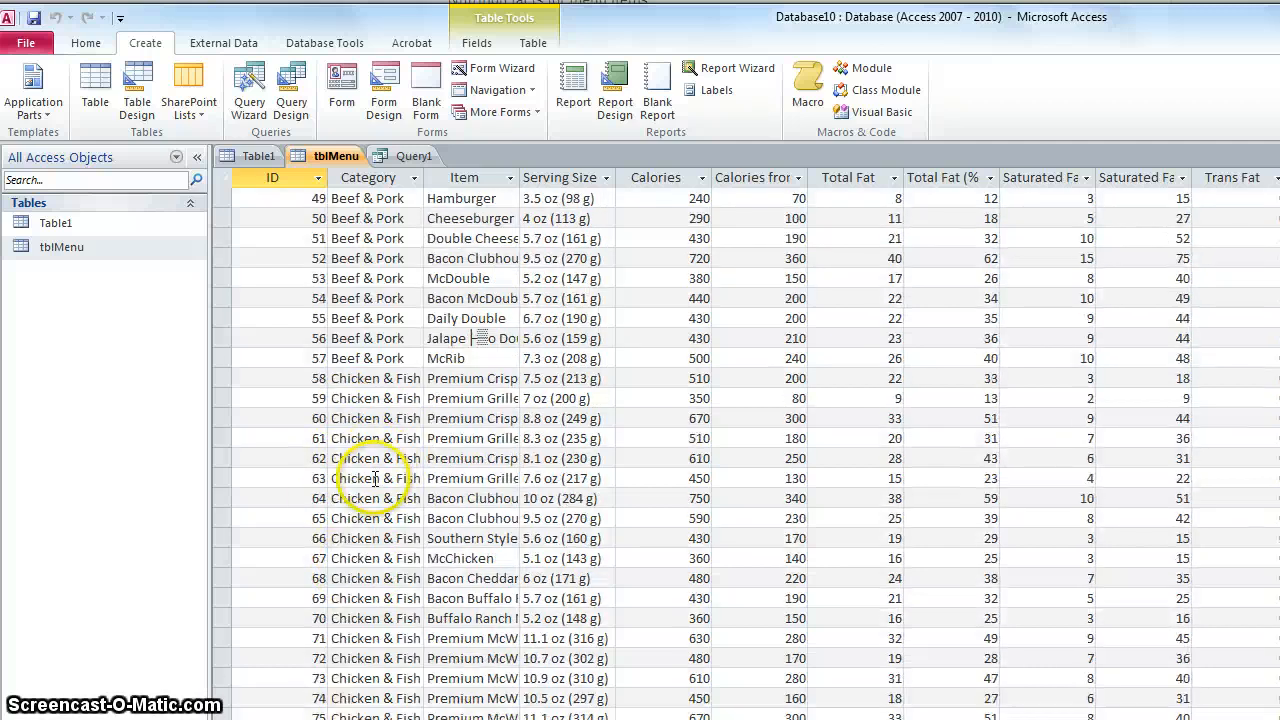
pyautogui.scroll(-8, 361, 424)
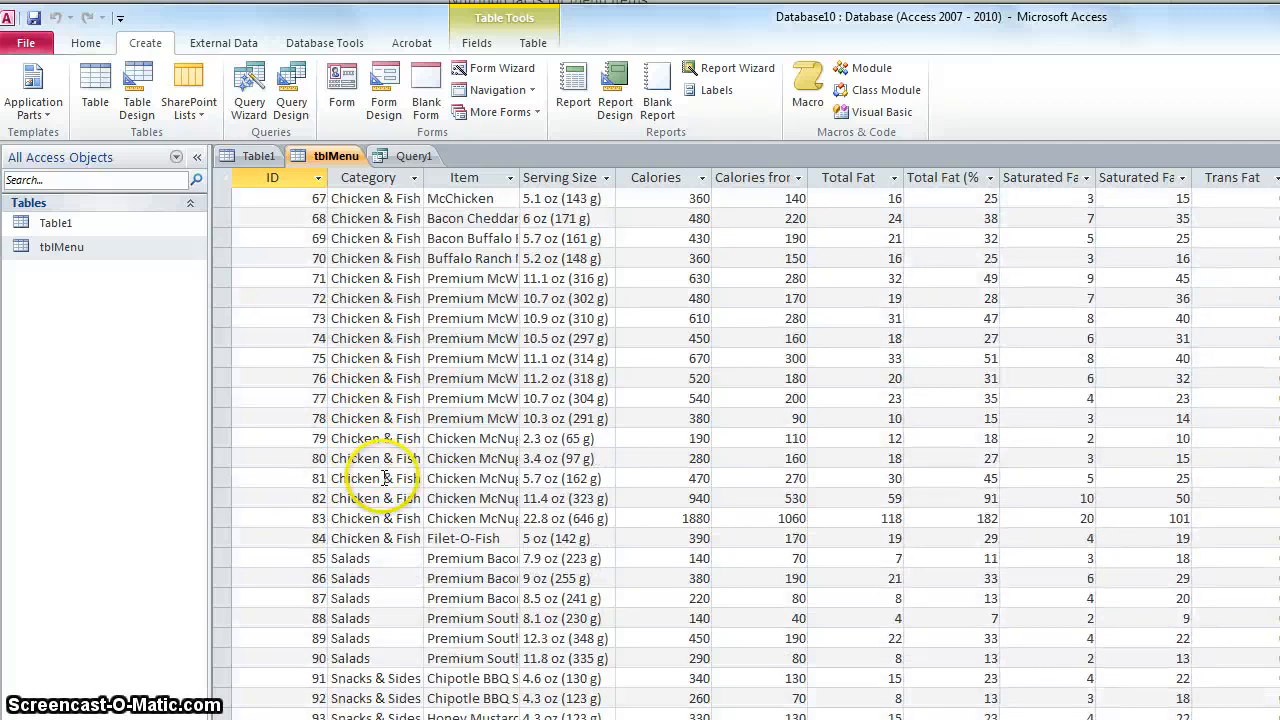
pyautogui.scroll(-3, 388, 490)
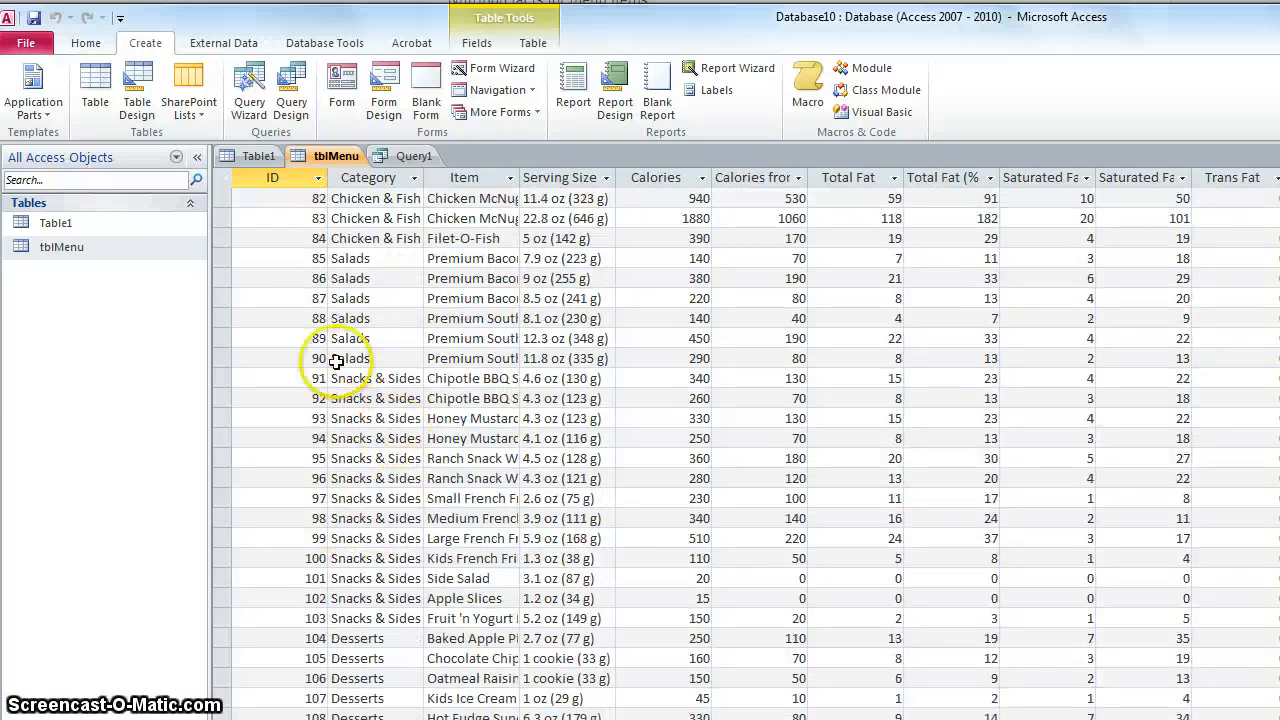
pyautogui.scroll(9, 465, 496)
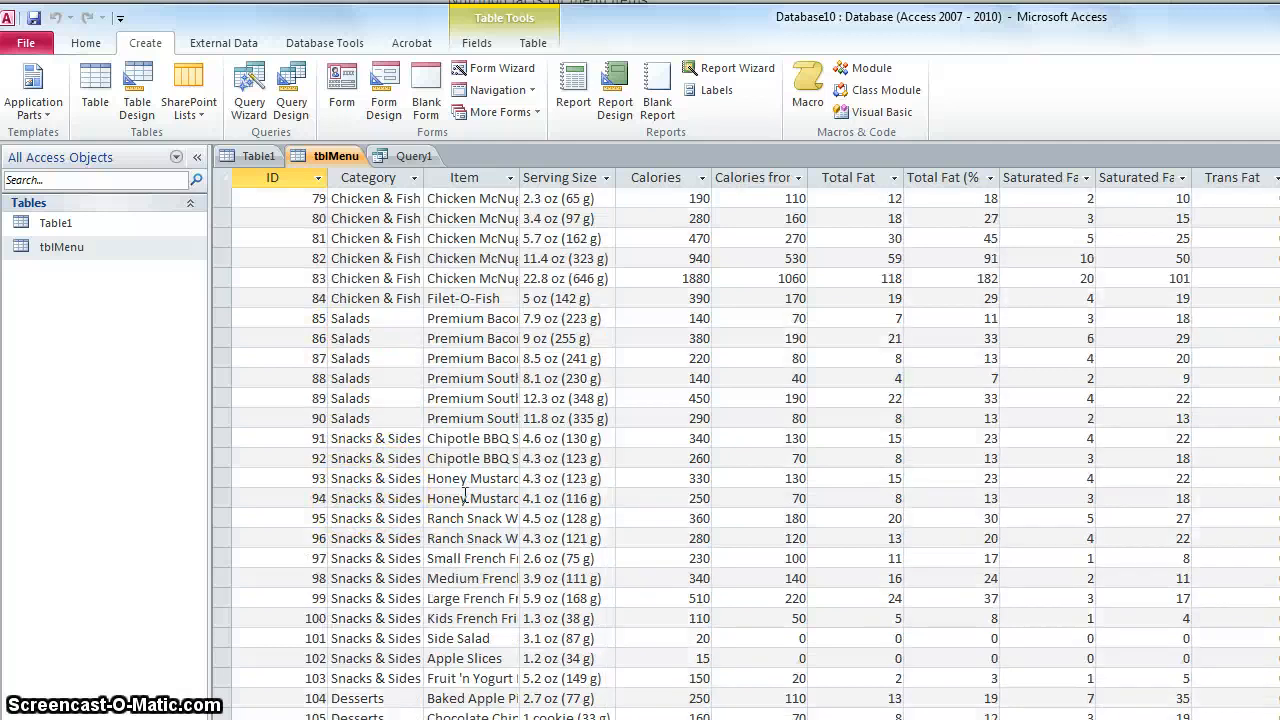
pyautogui.scroll(18, 435, 388)
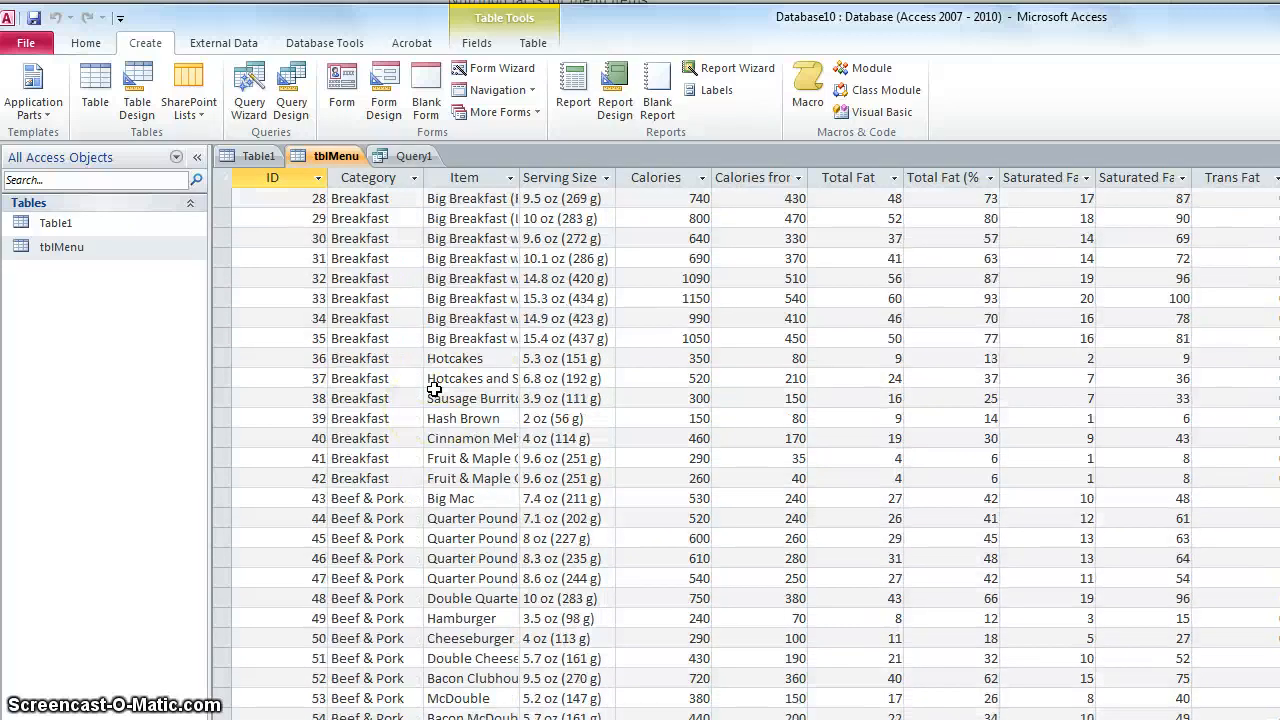
pyautogui.hotkey('ctrl', 'Home')
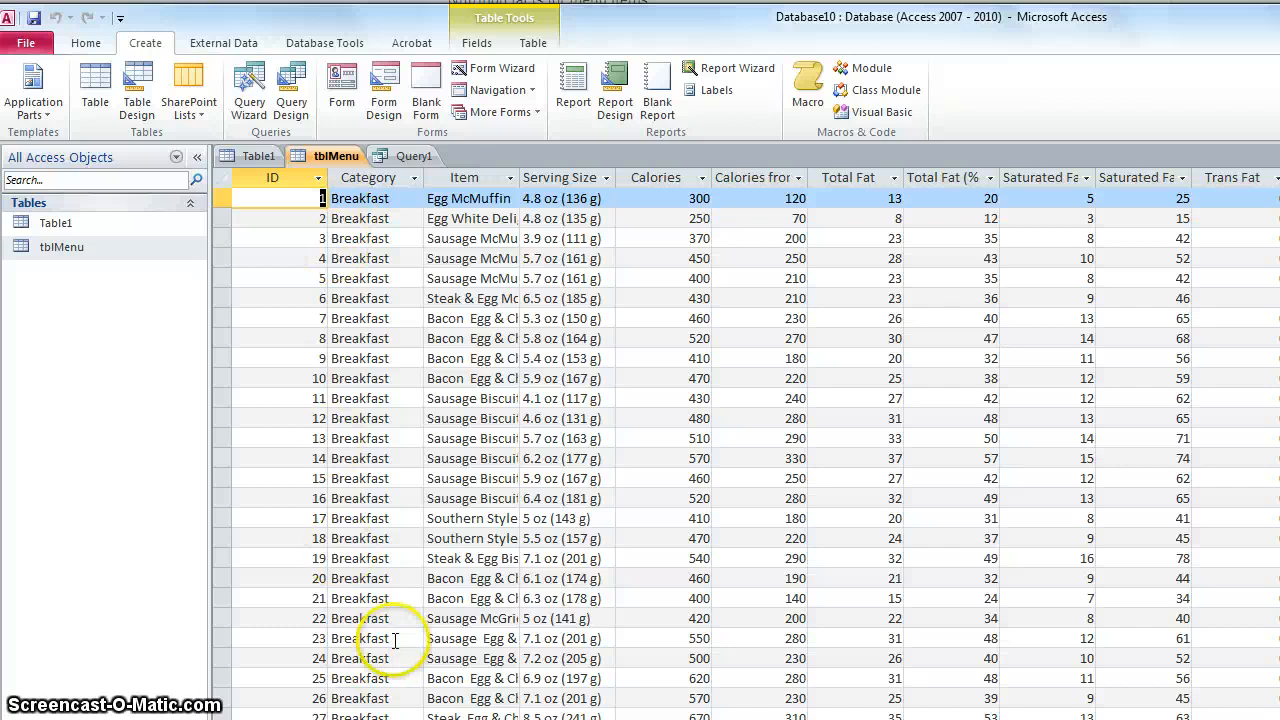
pyautogui.scroll(-8, 352, 240)
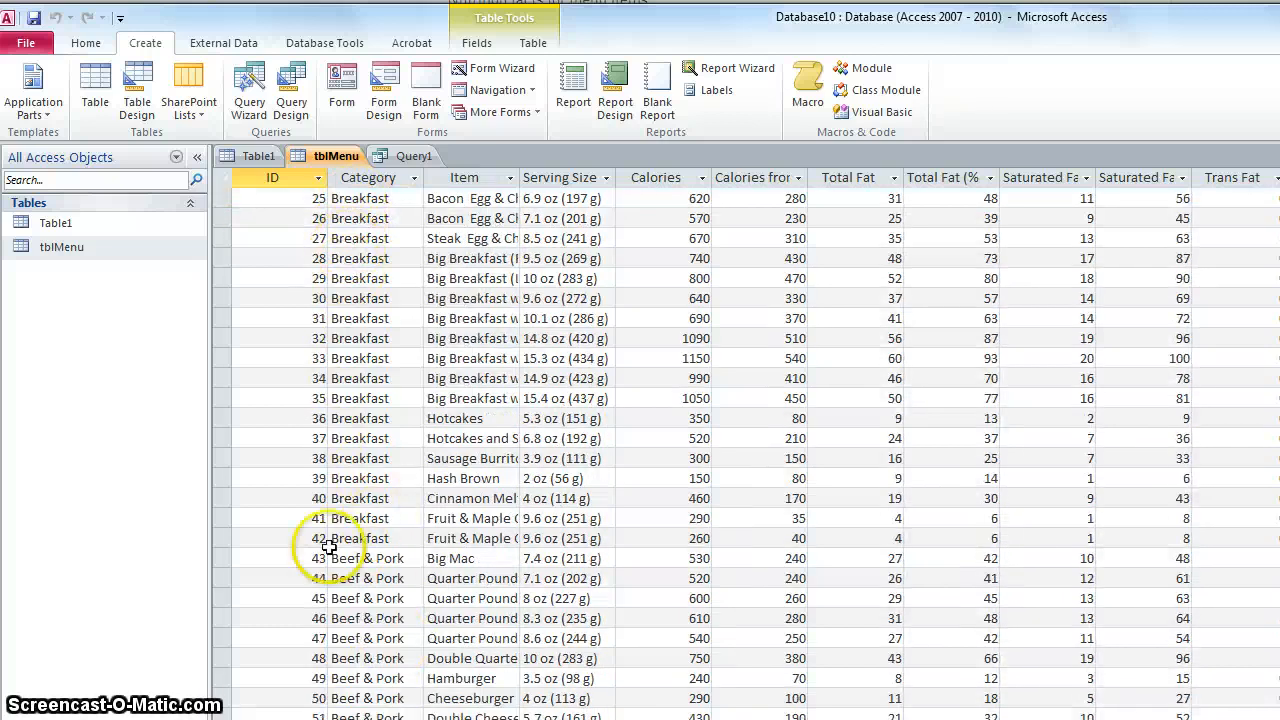
pyautogui.scroll(-4, 380, 375)
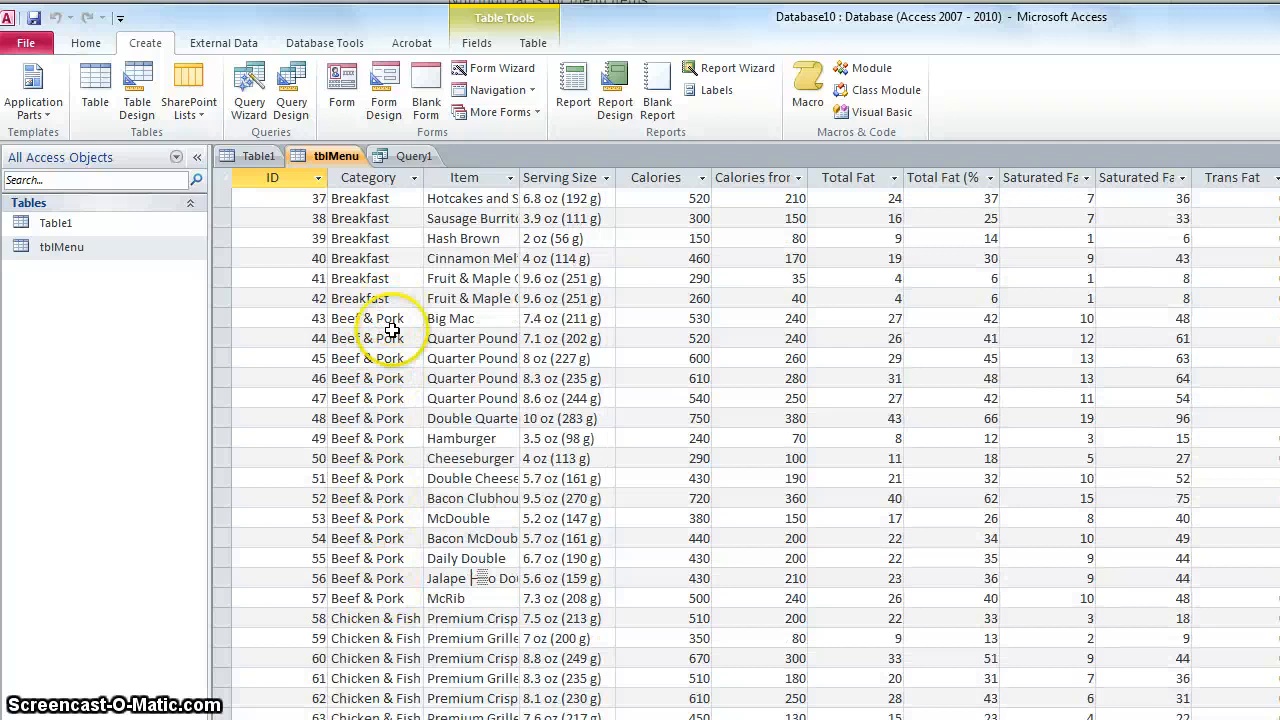
pyautogui.scroll(-6, 405, 435)
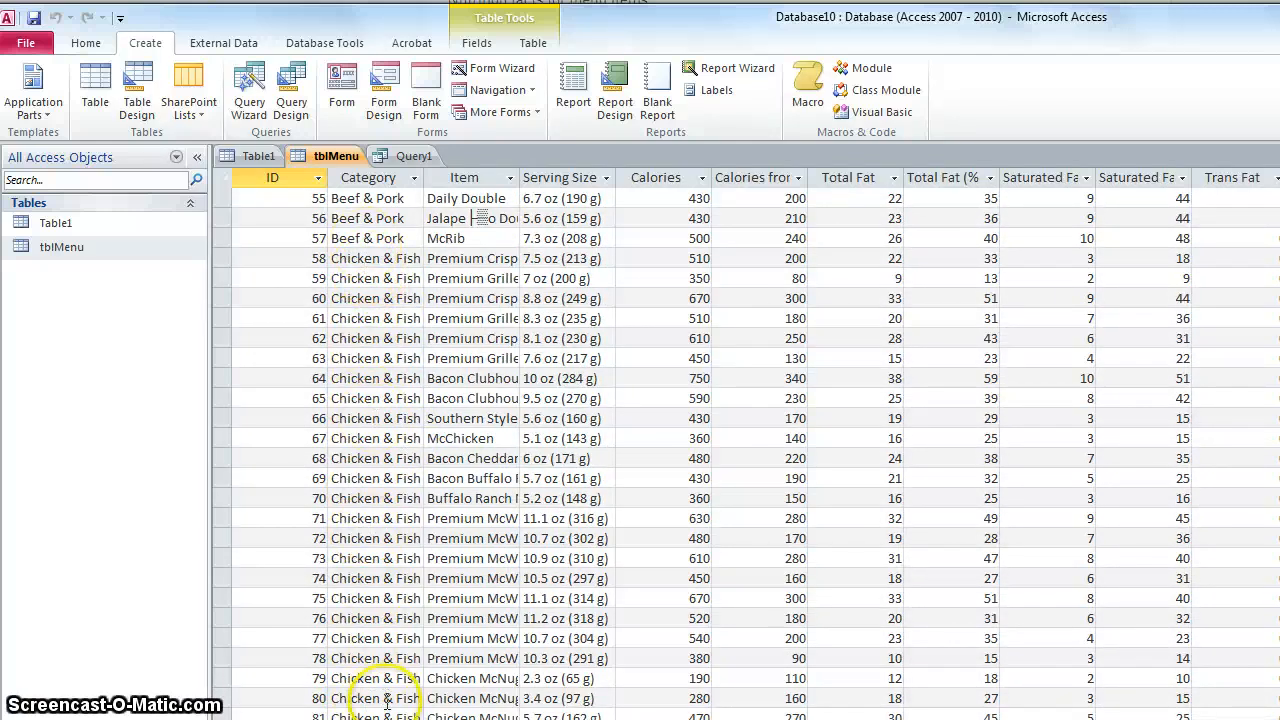
pyautogui.scroll(14, 386, 600)
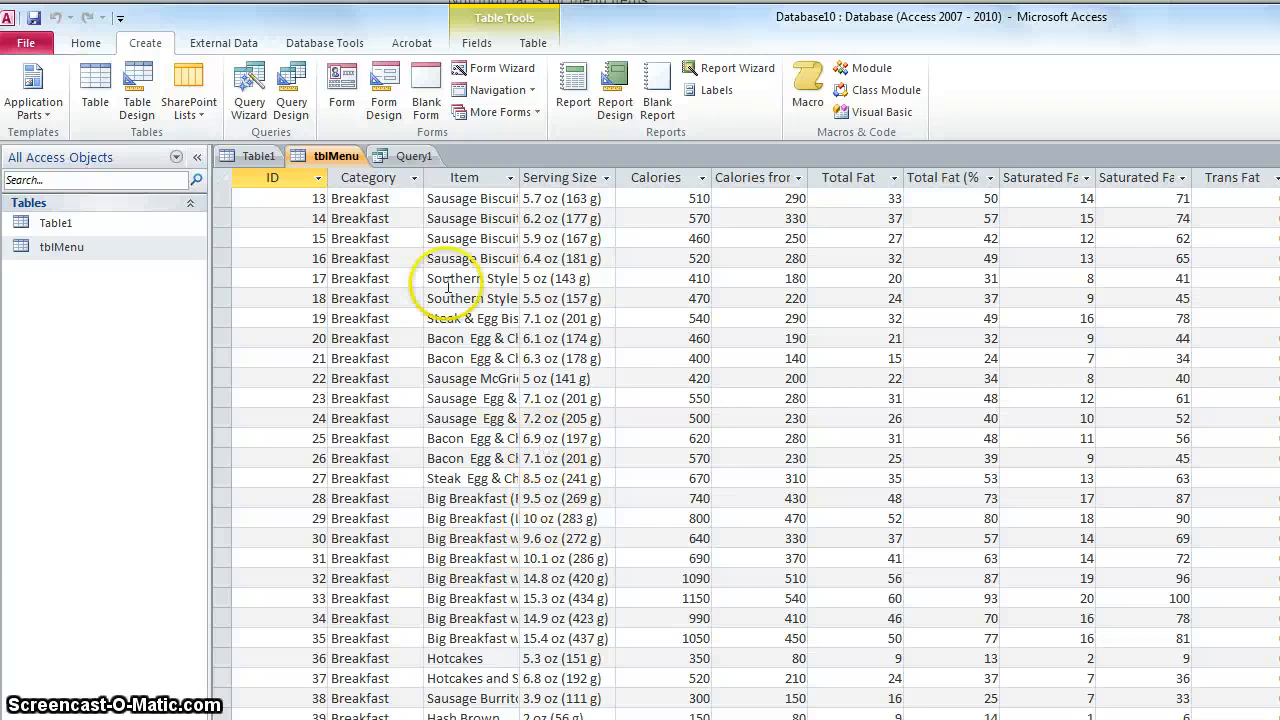
# - Add the Category field to the query design grid and turn on the Total row
pyautogui.click(413, 158)
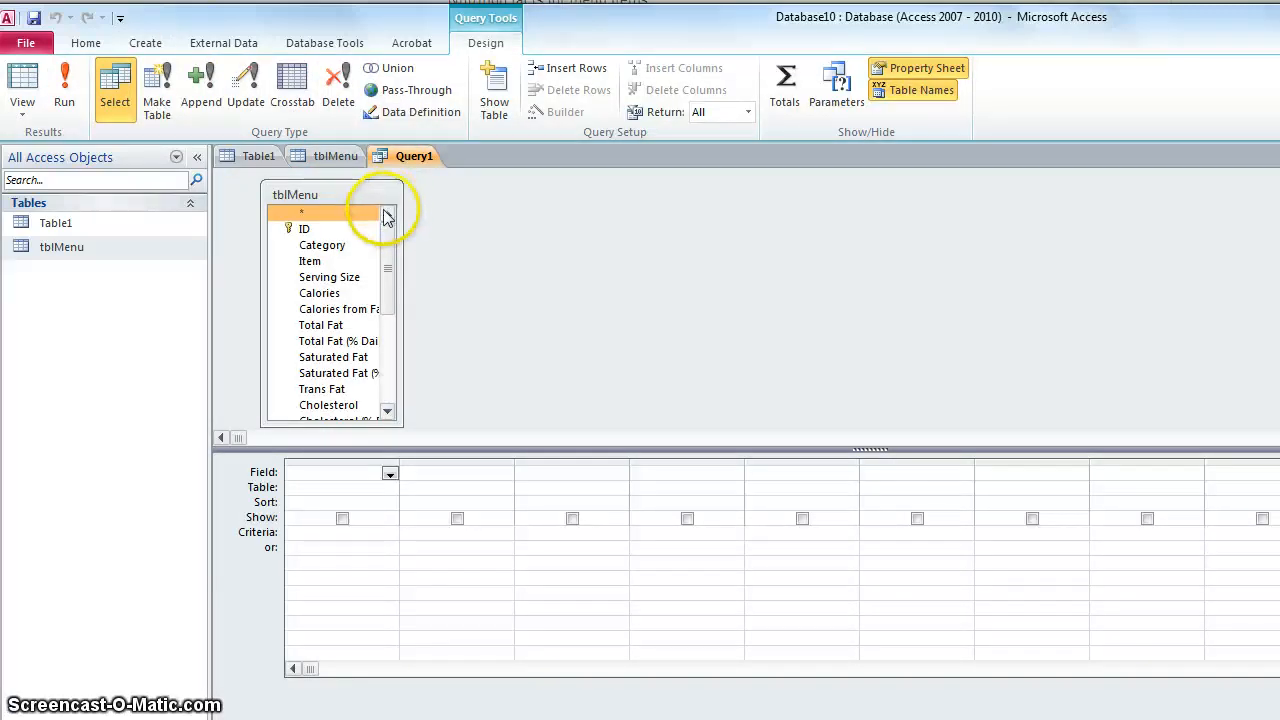
pyautogui.doubleClick(336, 250)
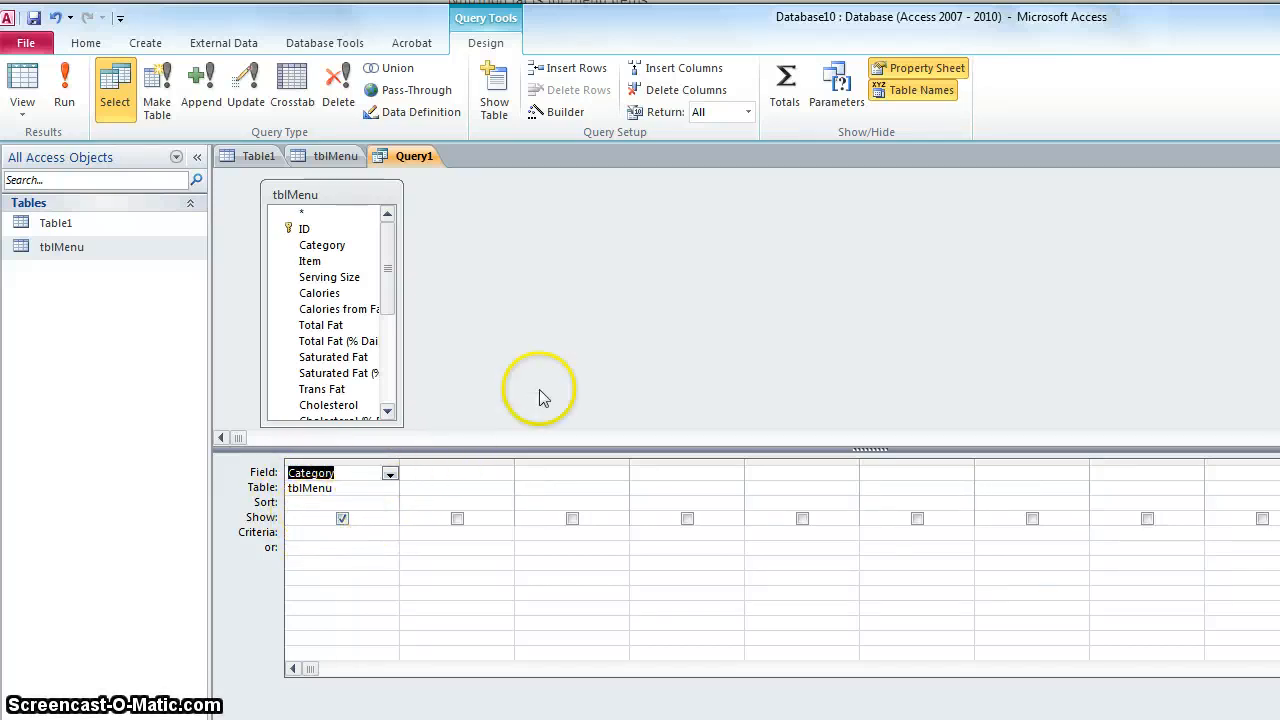
pyautogui.click(784, 102)
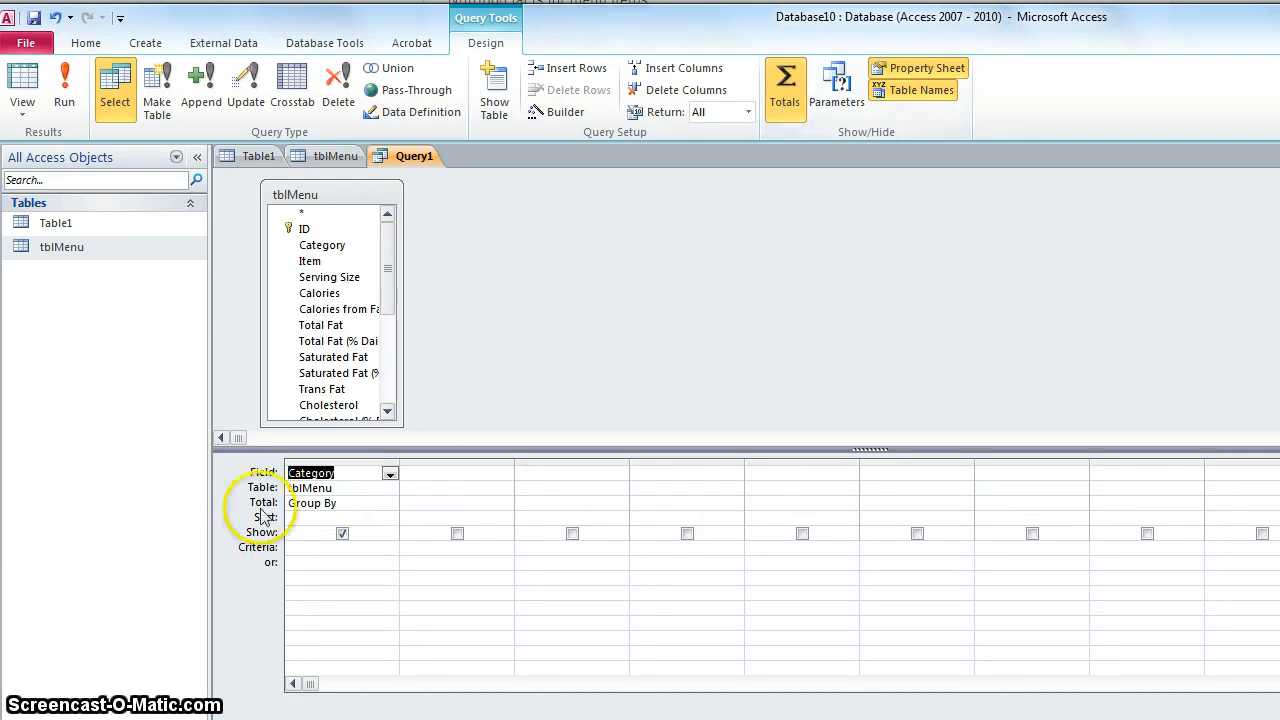
pyautogui.click(784, 92)
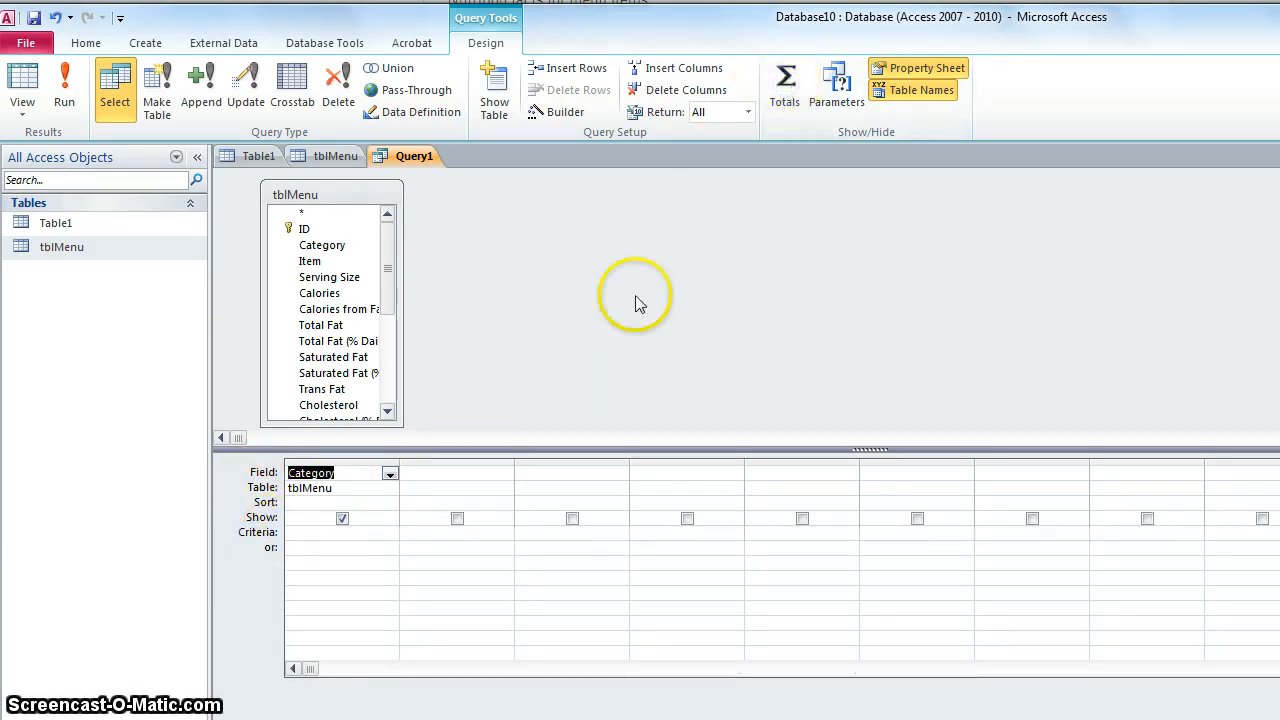
pyautogui.click(785, 88)
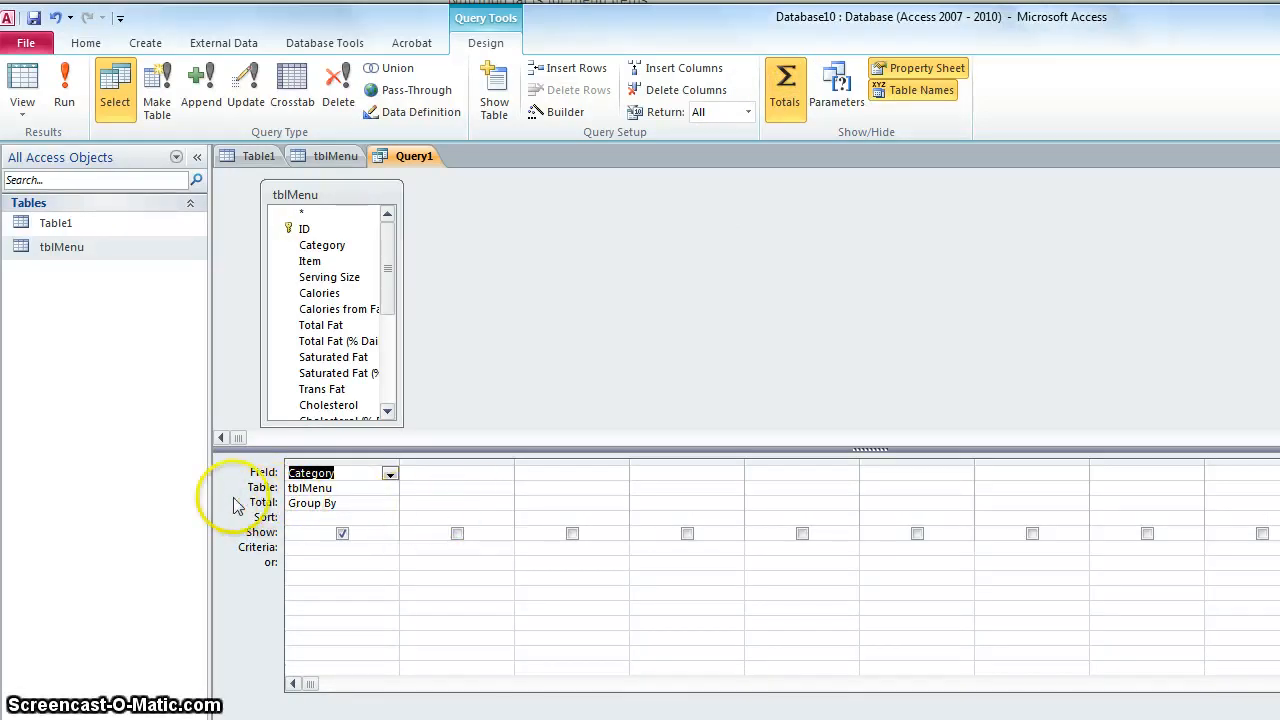
# - Set the Category field's total to Count and run the query, widening the result column to fit its heading
pyautogui.click(390, 504)
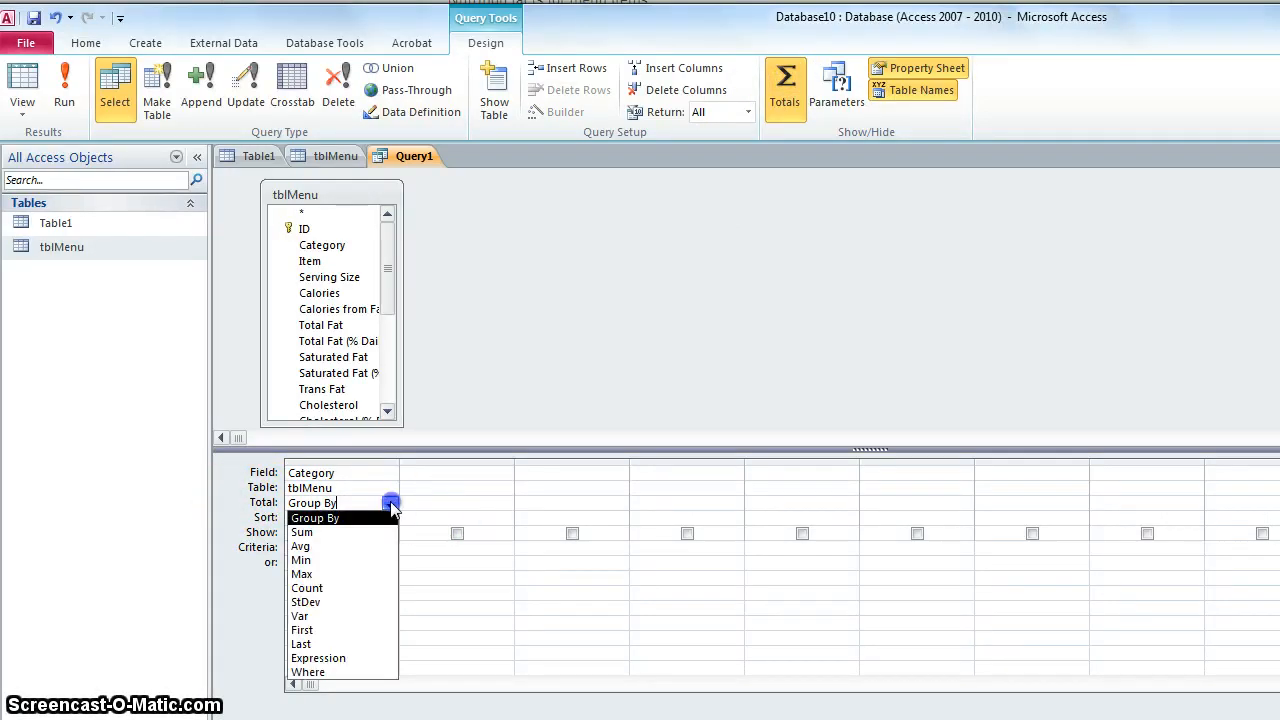
pyautogui.click(318, 588)
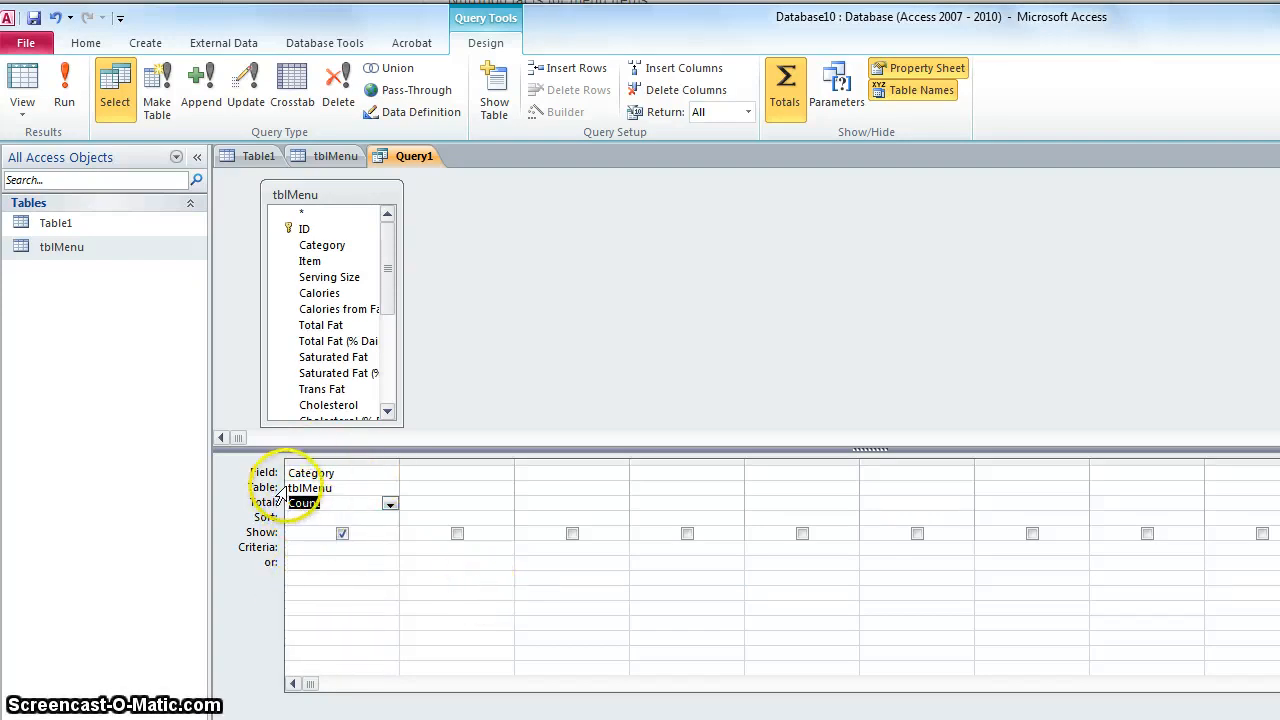
pyautogui.click(63, 100)
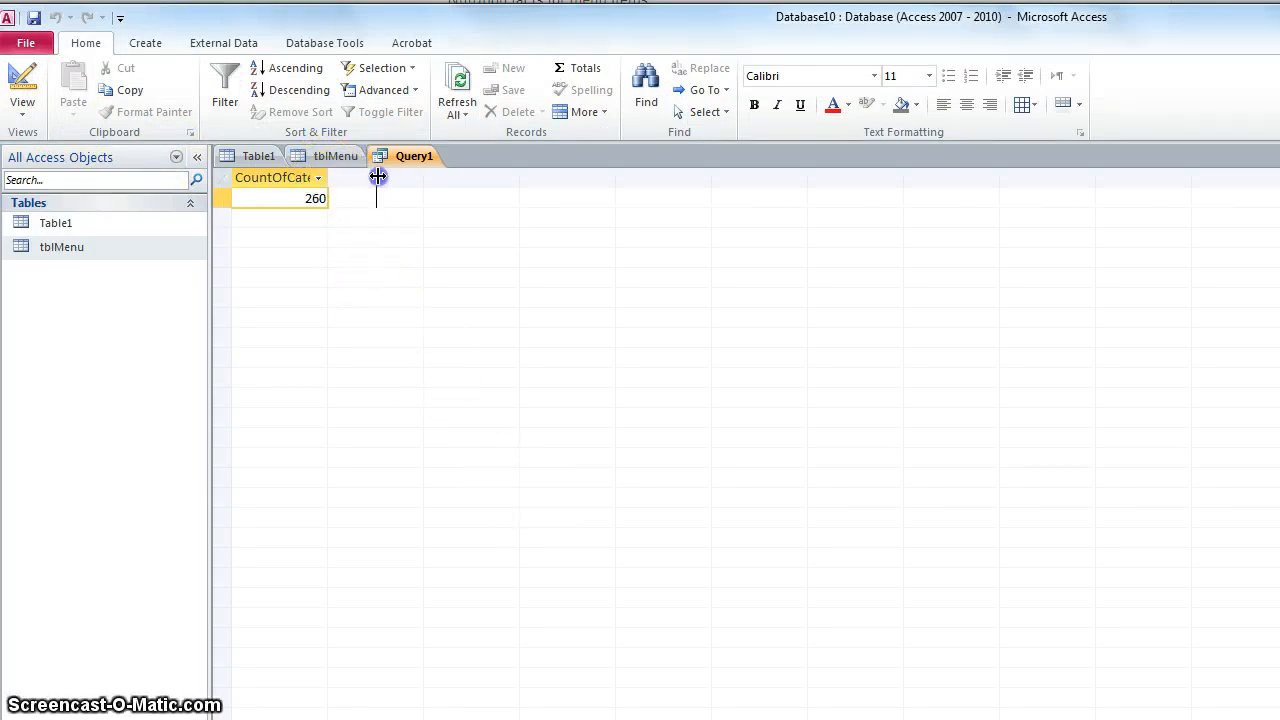
pyautogui.moveTo(377, 176); pyautogui.dragTo(376, 176)
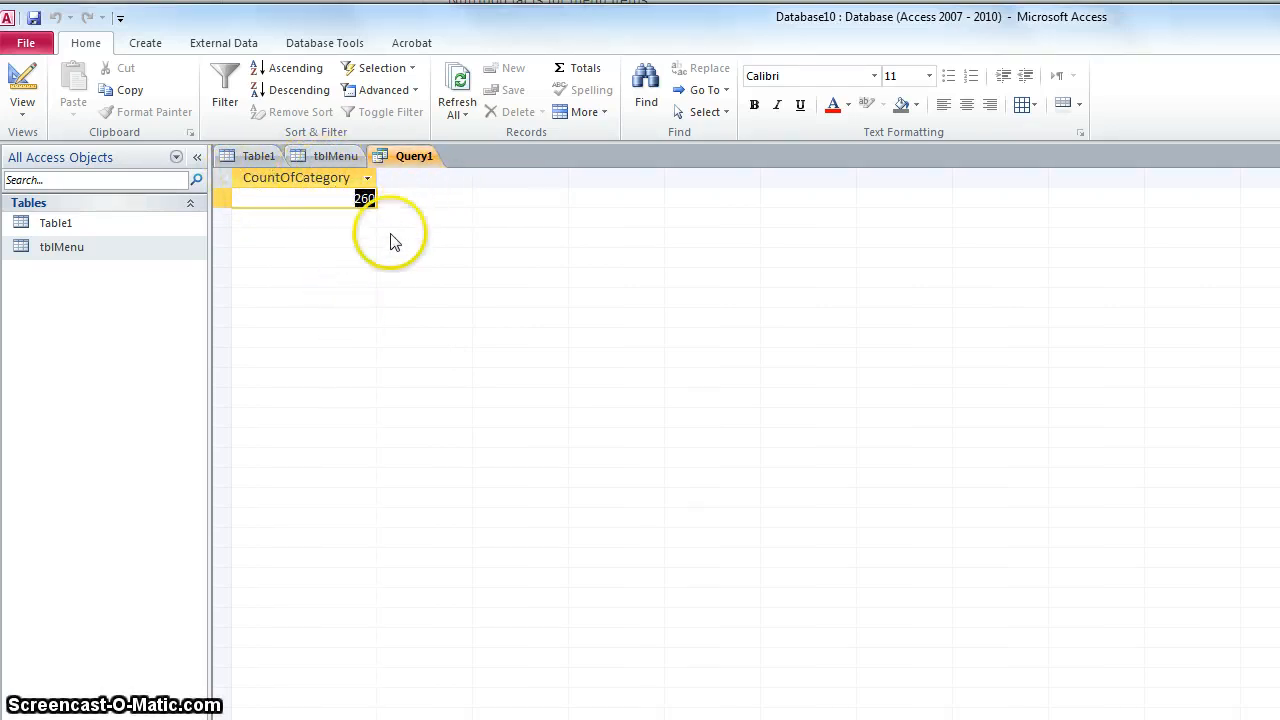
# - Compare the query's count with the Category values of the records in tblMenu
pyautogui.click(330, 156)
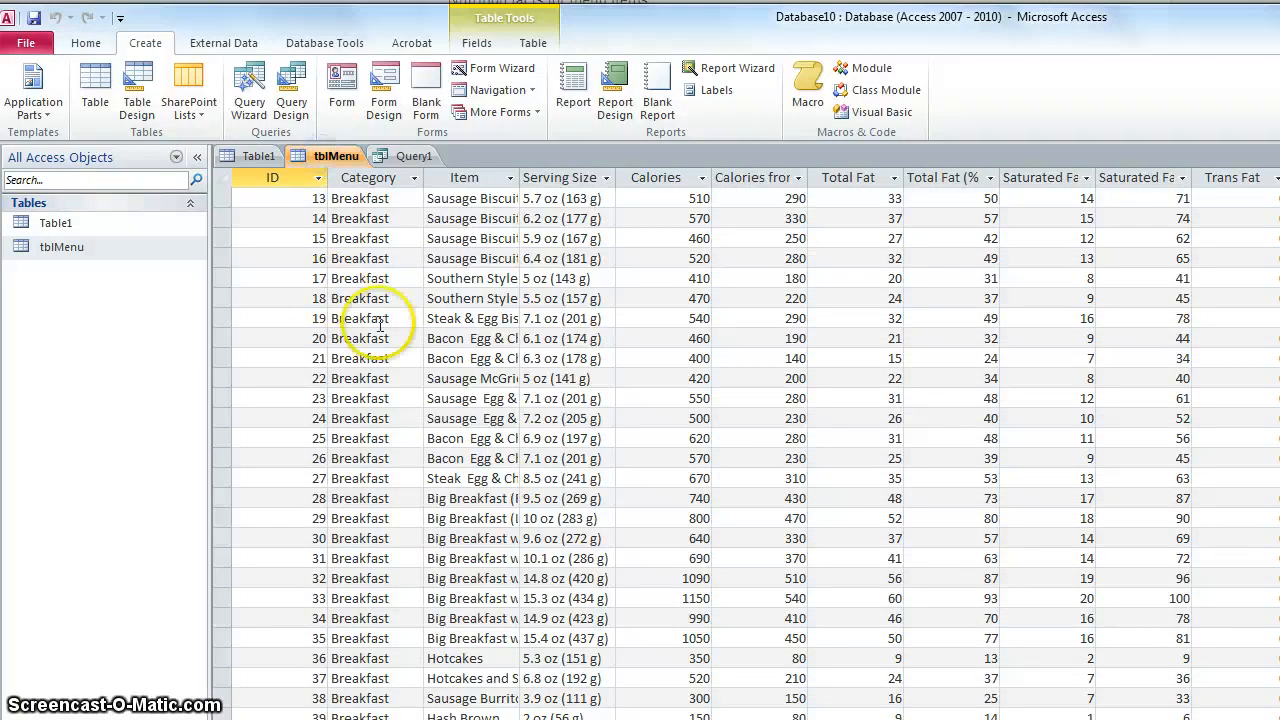
pyautogui.scroll(-8, 357, 420)
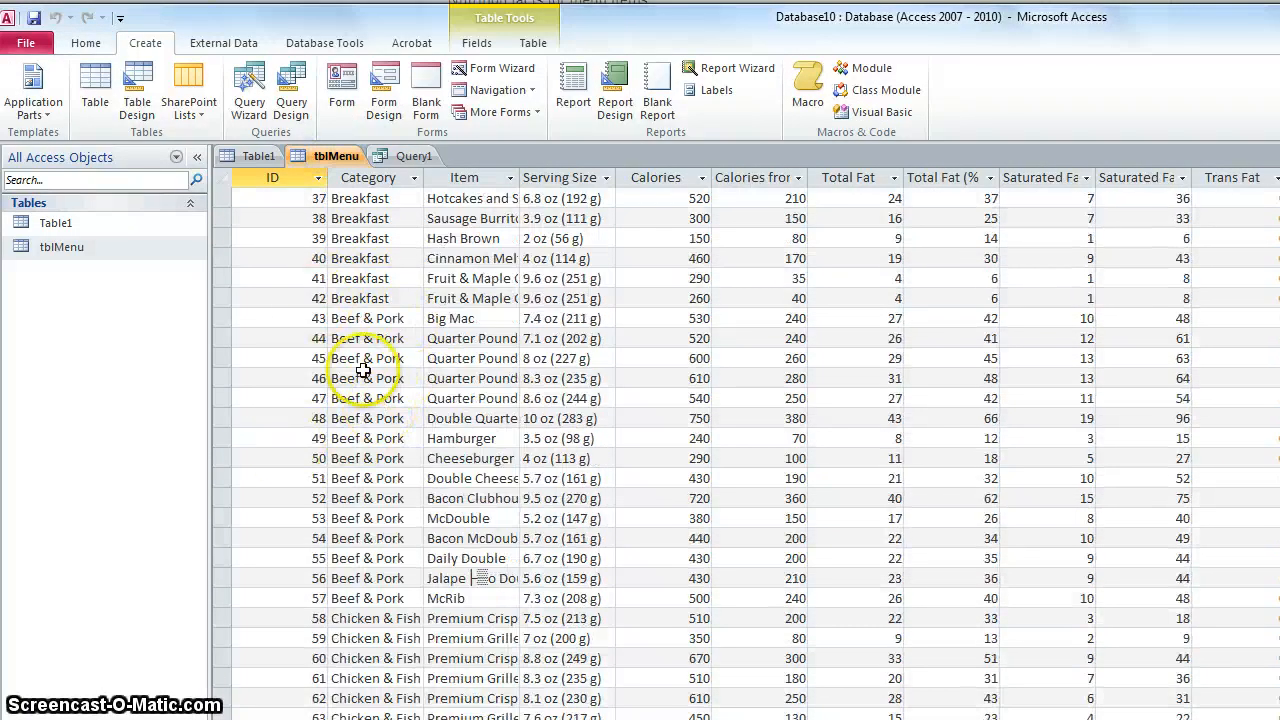
pyautogui.scroll(-5, 358, 417)
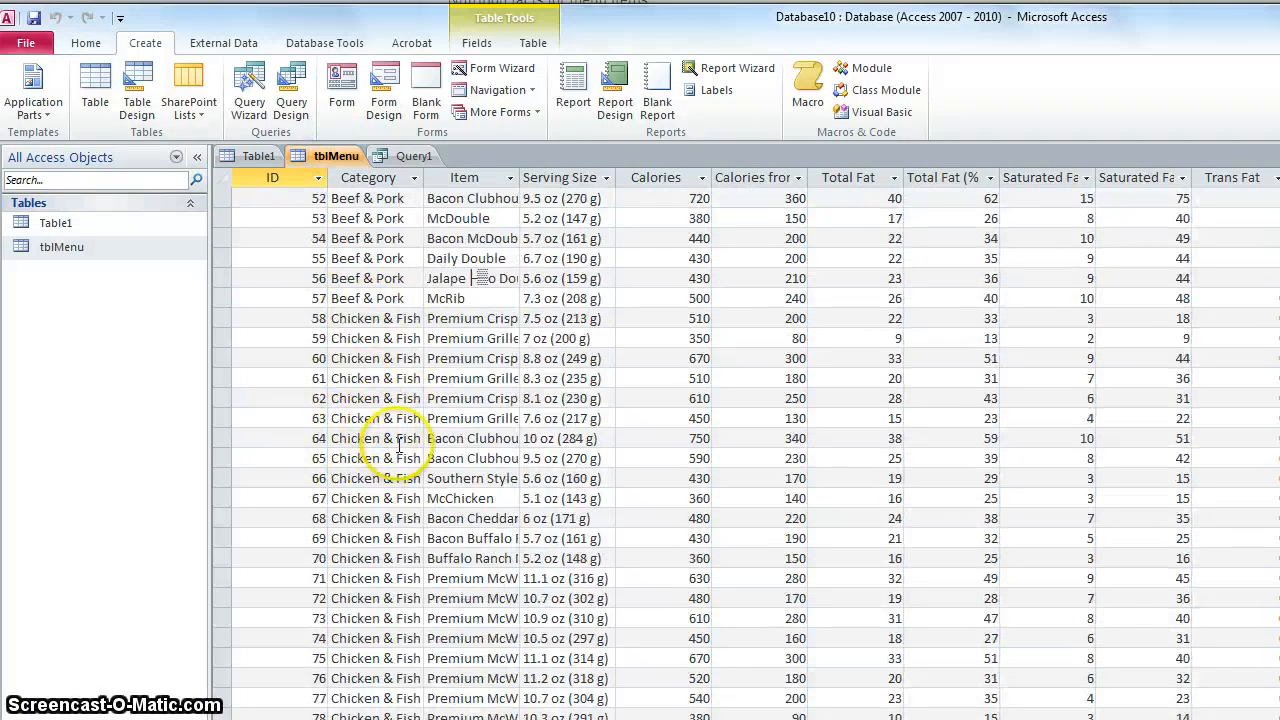
pyautogui.scroll(-8, 400, 447)
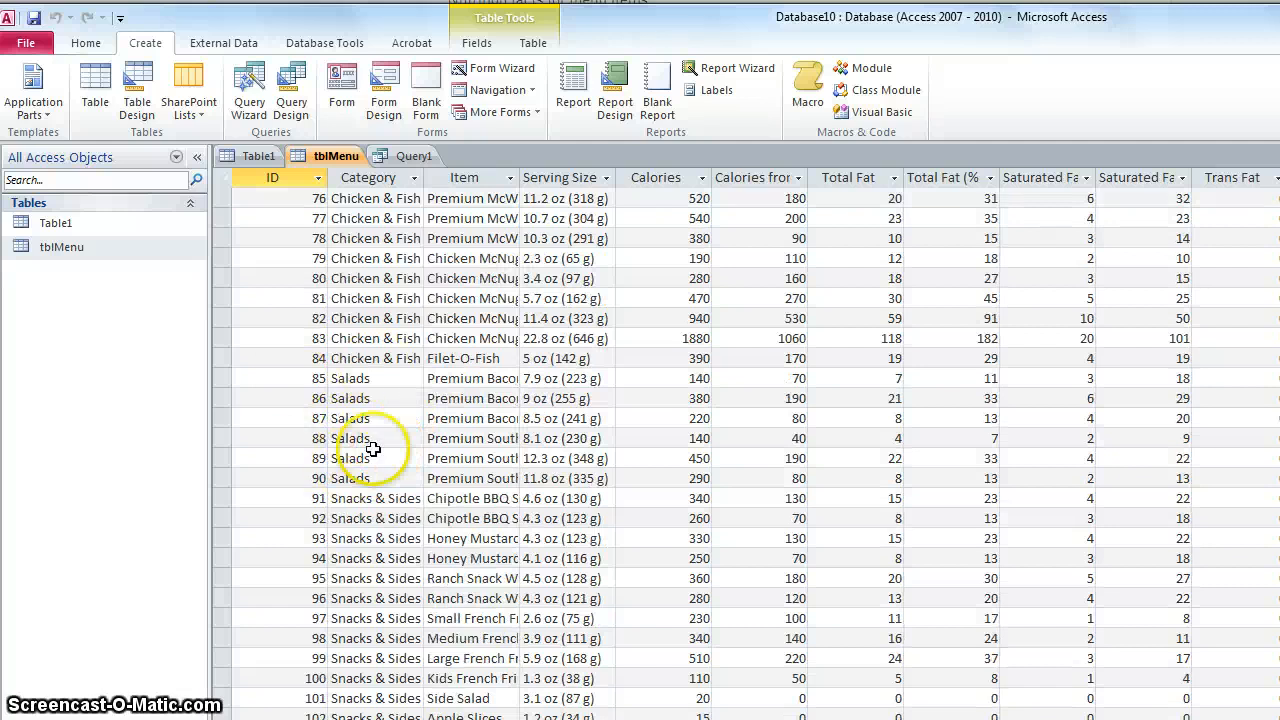
pyautogui.scroll(-3, 372, 449)
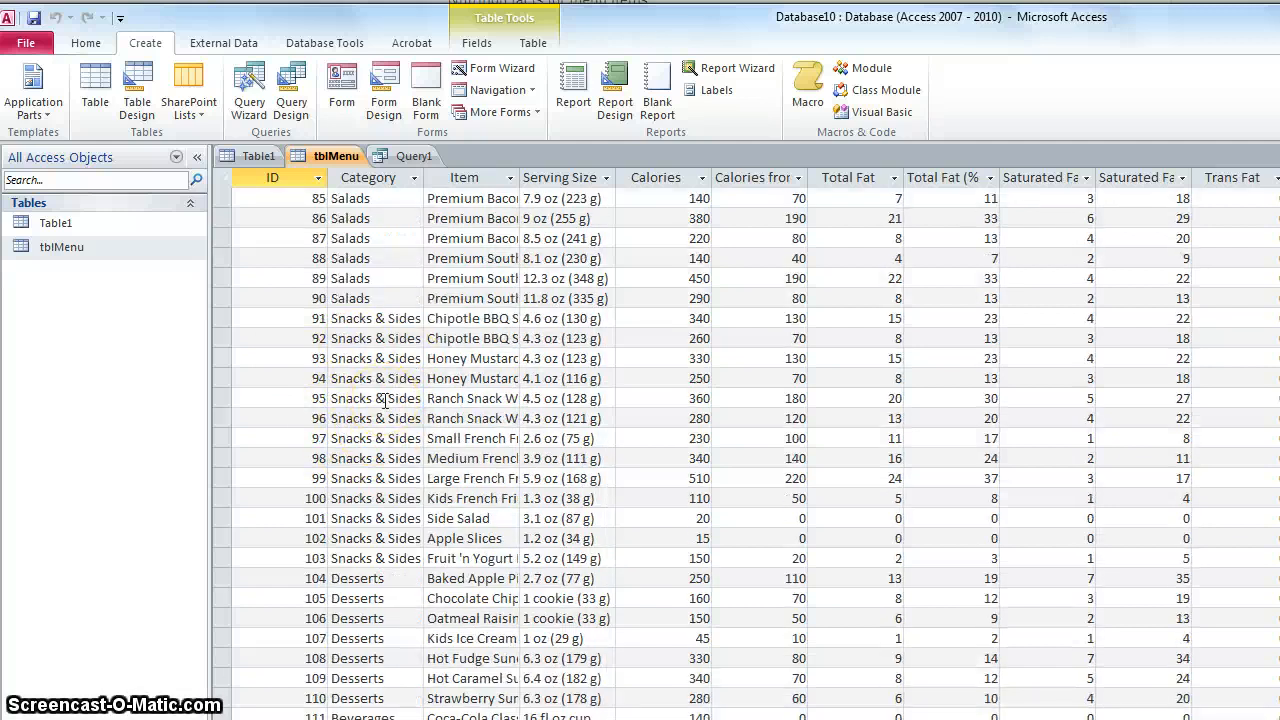
pyautogui.scroll(9, 385, 398)
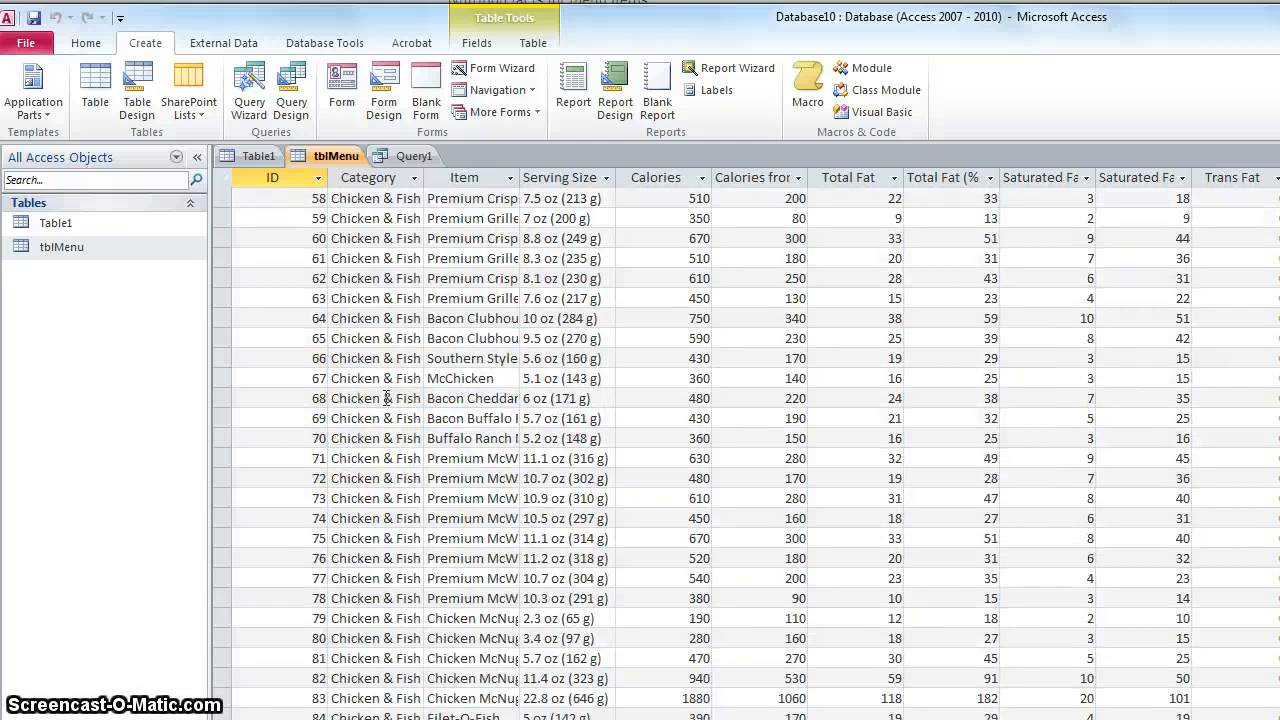
pyautogui.click(413, 156)
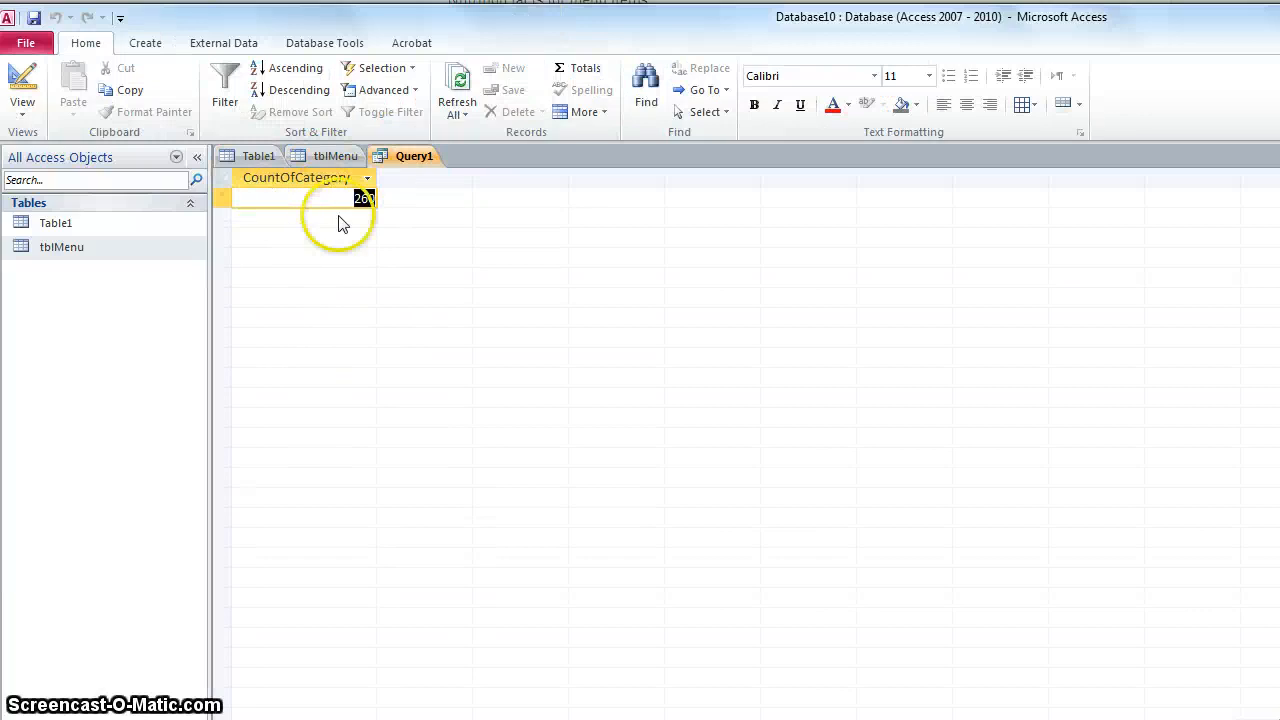
# - Add Category to the query design a second time with its total as Group By, and run the query
pyautogui.click(20, 82)
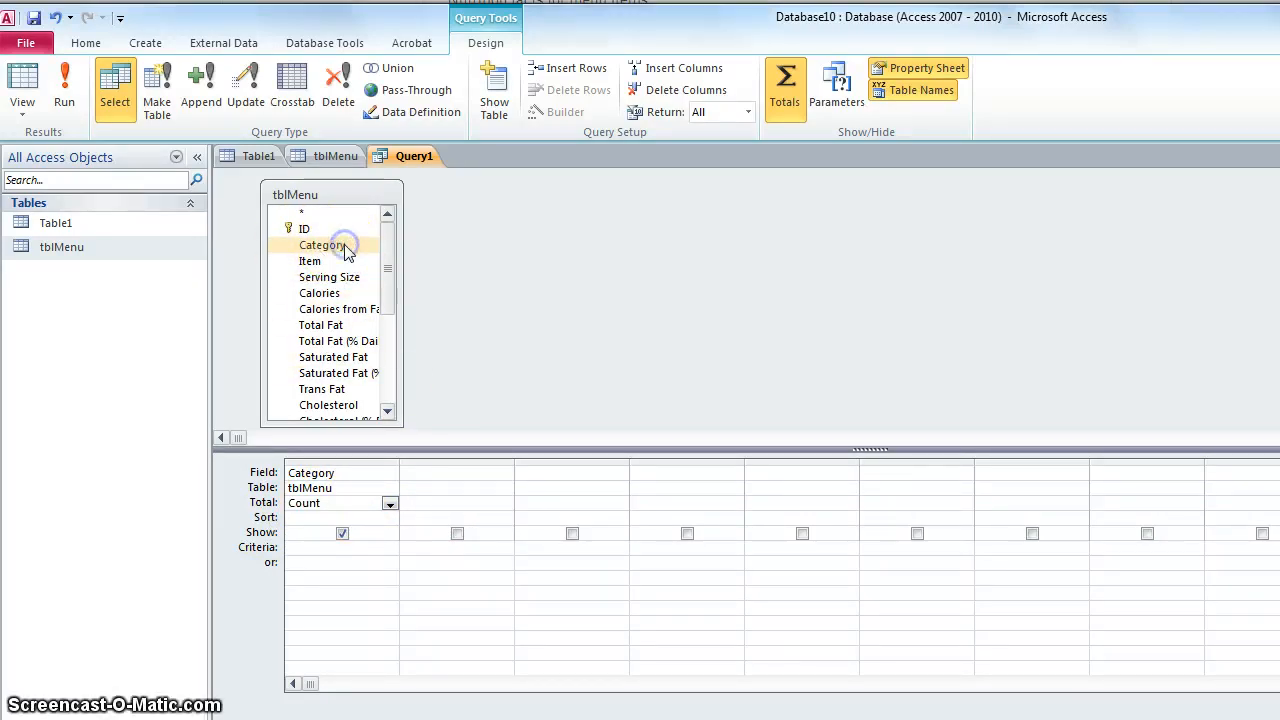
pyautogui.doubleClick(345, 252)
pyautogui.click(456, 507)
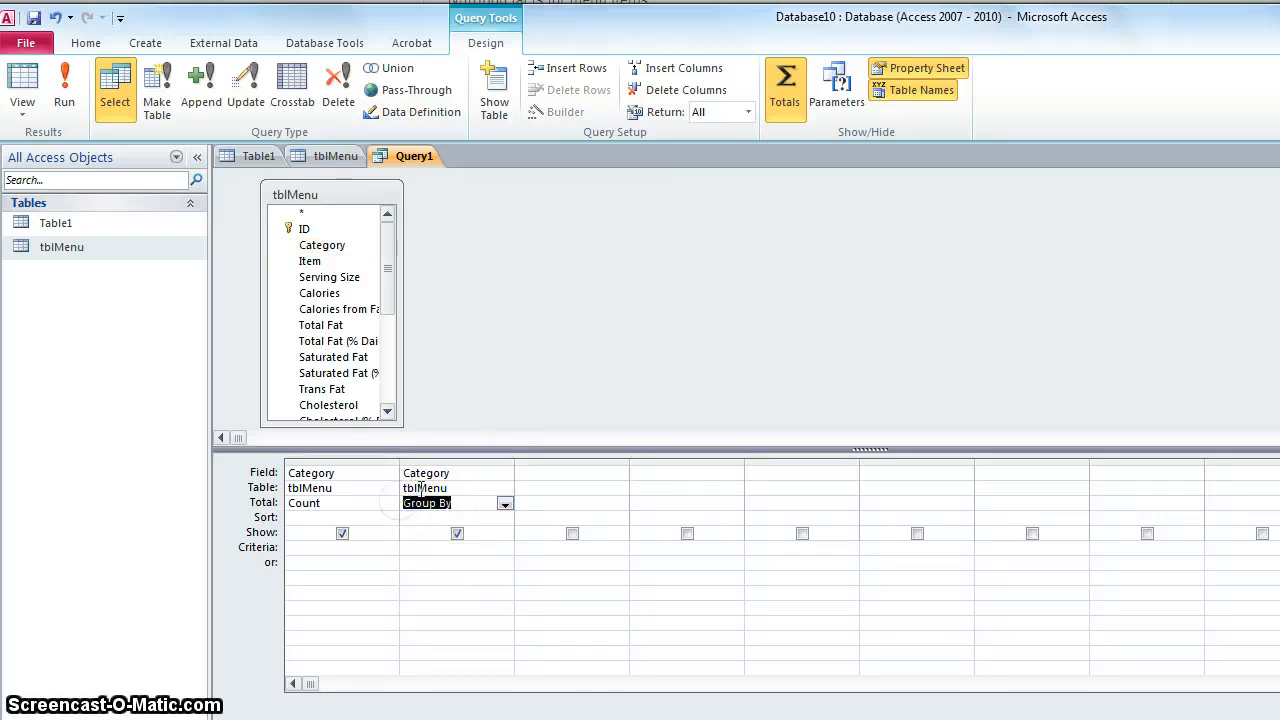
pyautogui.click(290, 503)
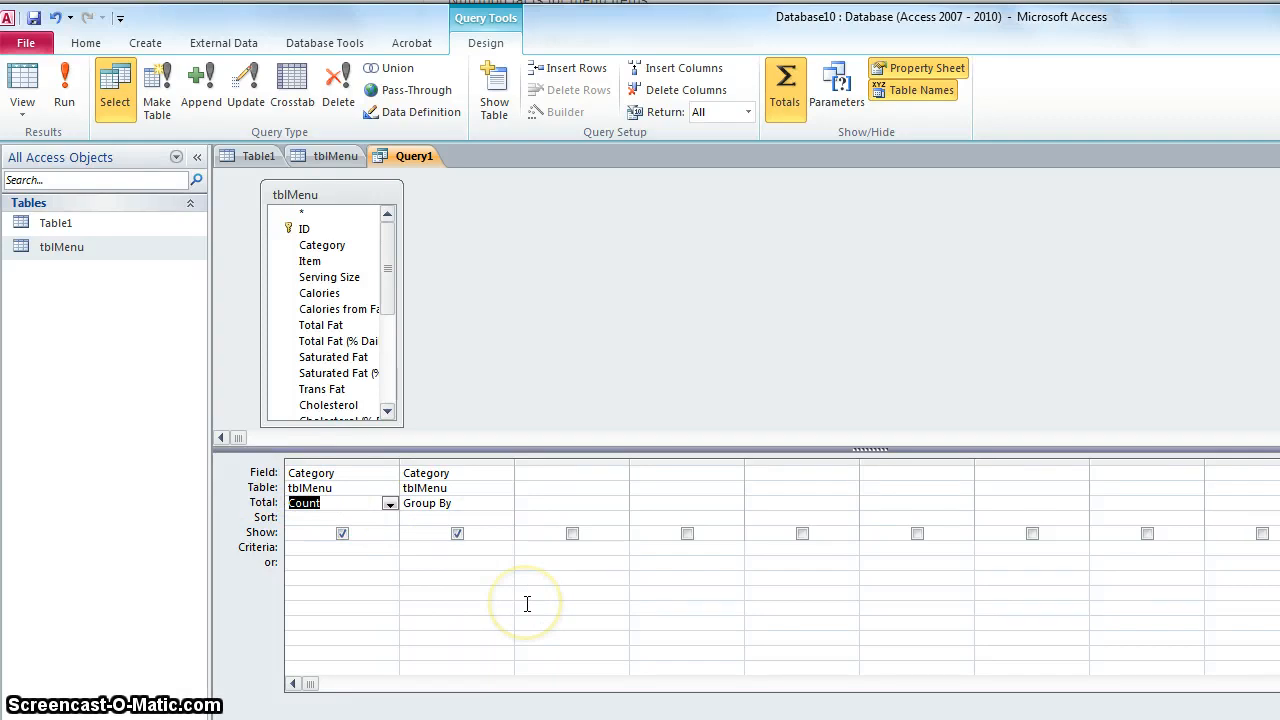
pyautogui.click(64, 94)
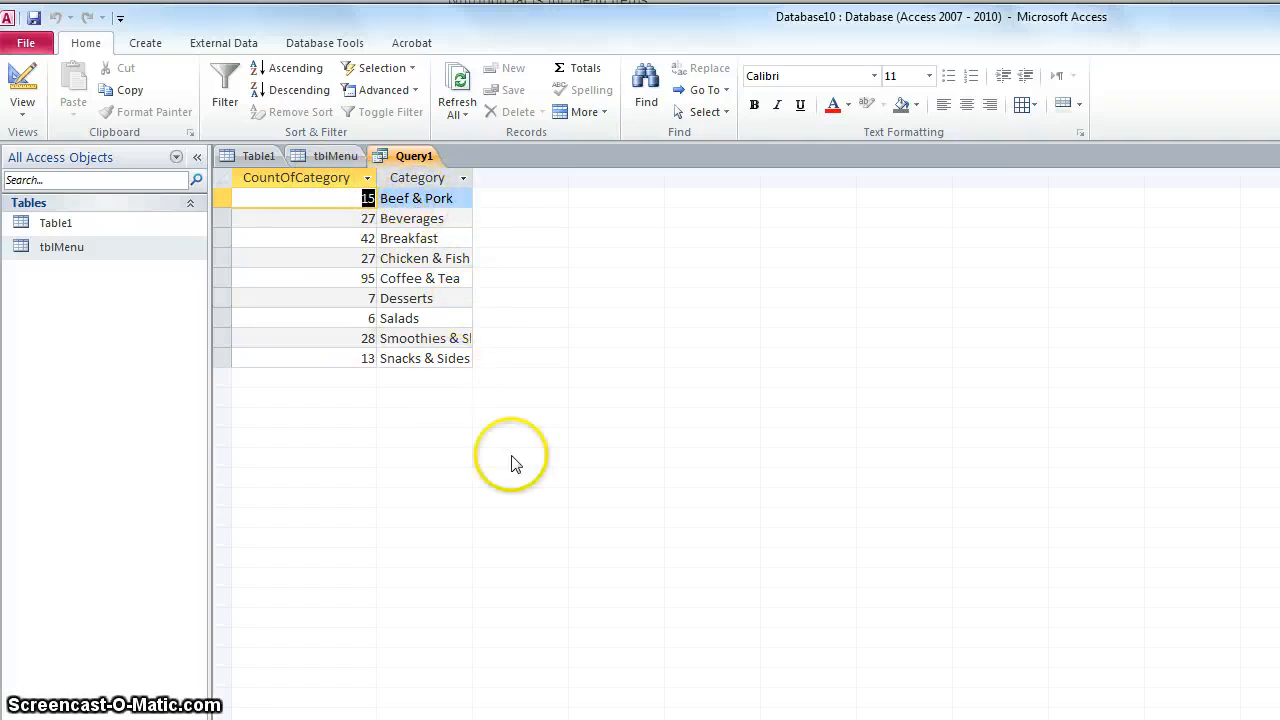
# - Move the Group By Category column ahead of the Count column in the query design and run the query
pyautogui.rightClick(412, 157)
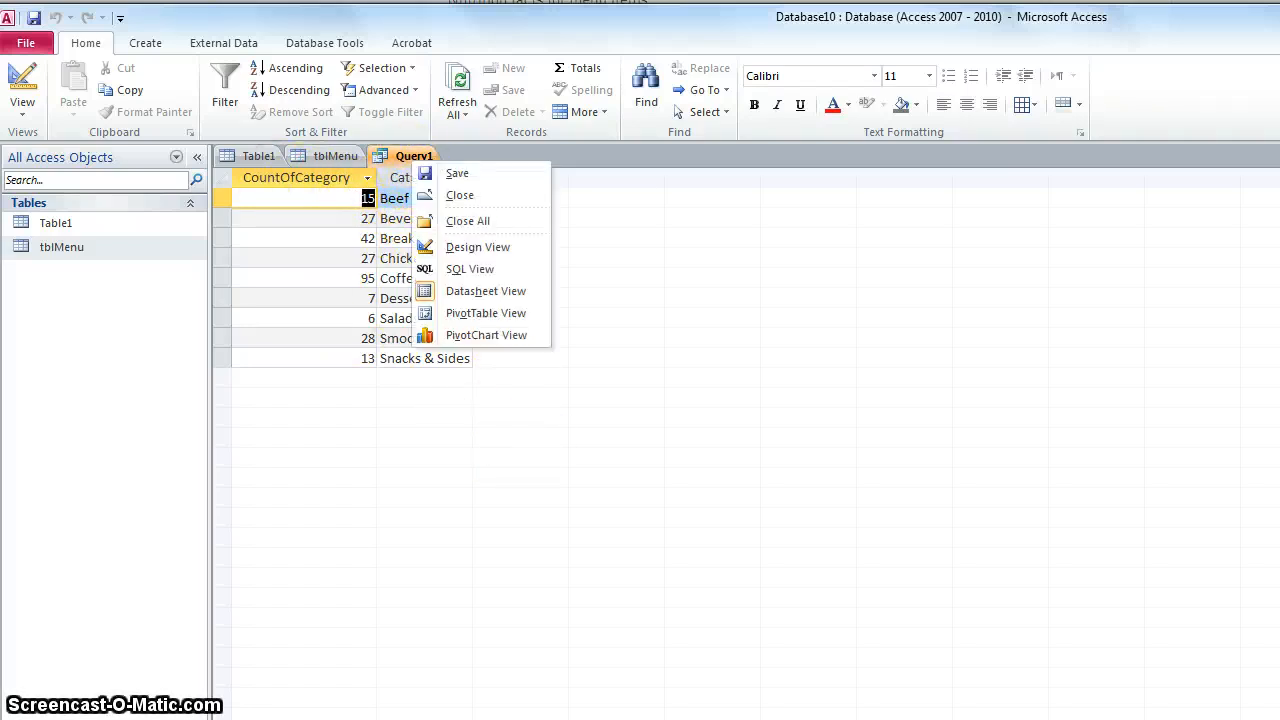
pyautogui.click(465, 246)
pyautogui.click(457, 460)
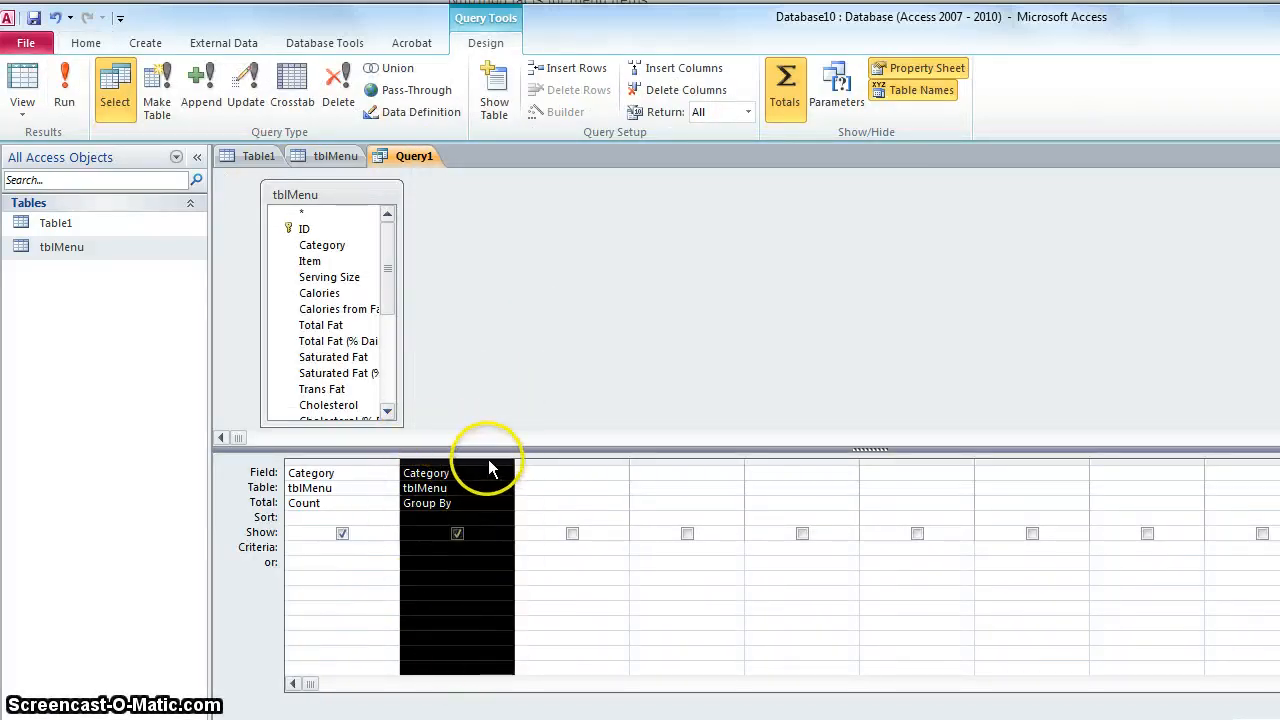
pyautogui.moveTo(491, 468); pyautogui.dragTo(490, 467)
pyautogui.moveTo(401, 463); pyautogui.dragTo(300, 466)
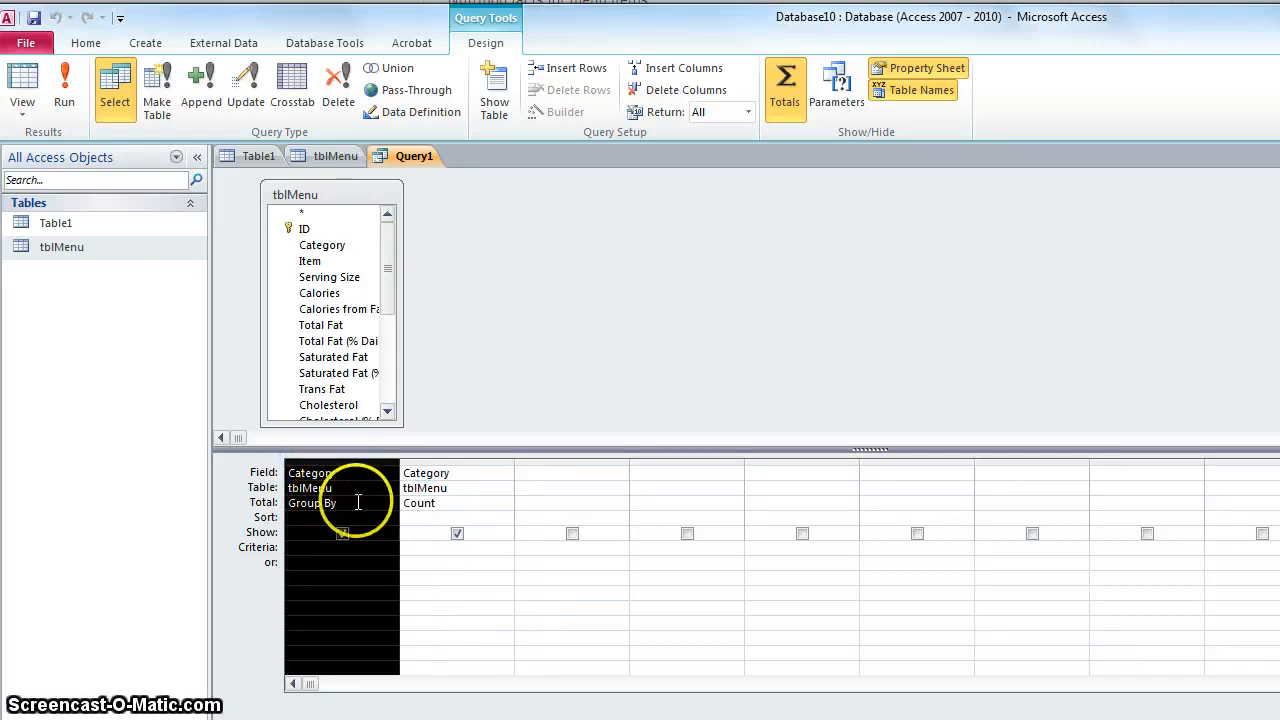
pyautogui.click(64, 90)
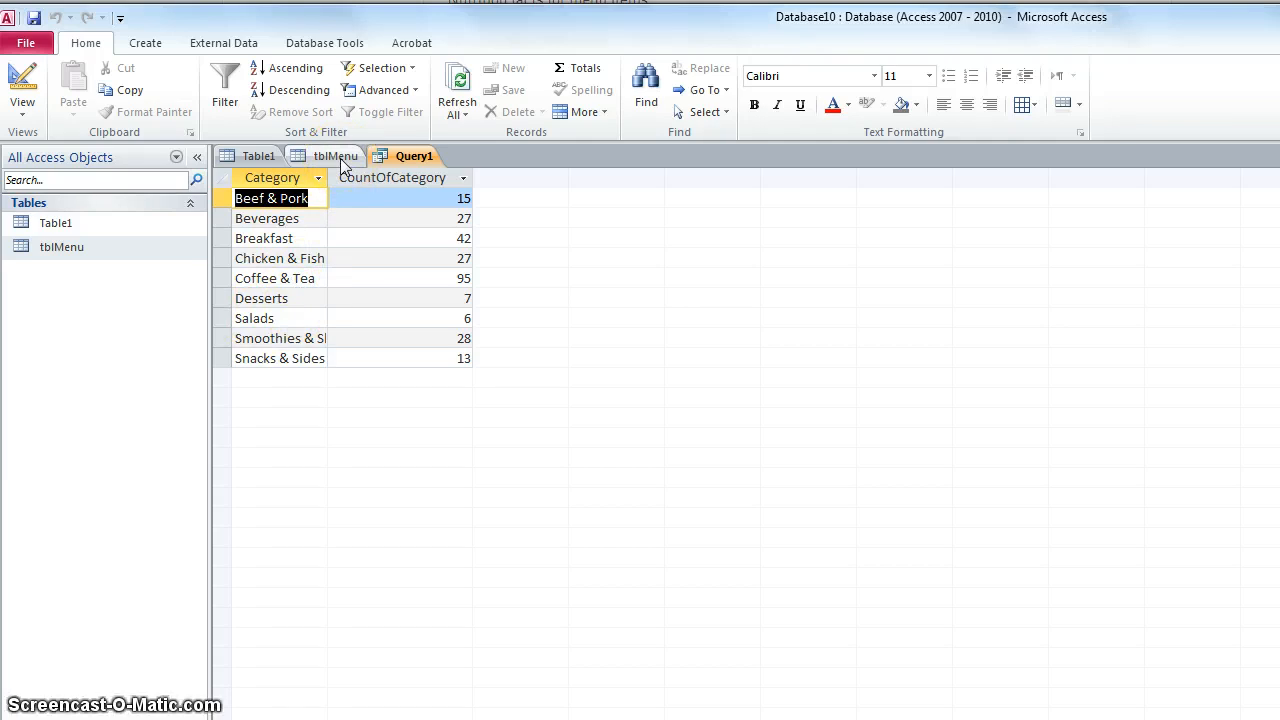
# - Enter Breakfast, Salads and Desserts as criteria on three separate rows under the Group By Category field and run the query
pyautogui.rightClick(414, 158)
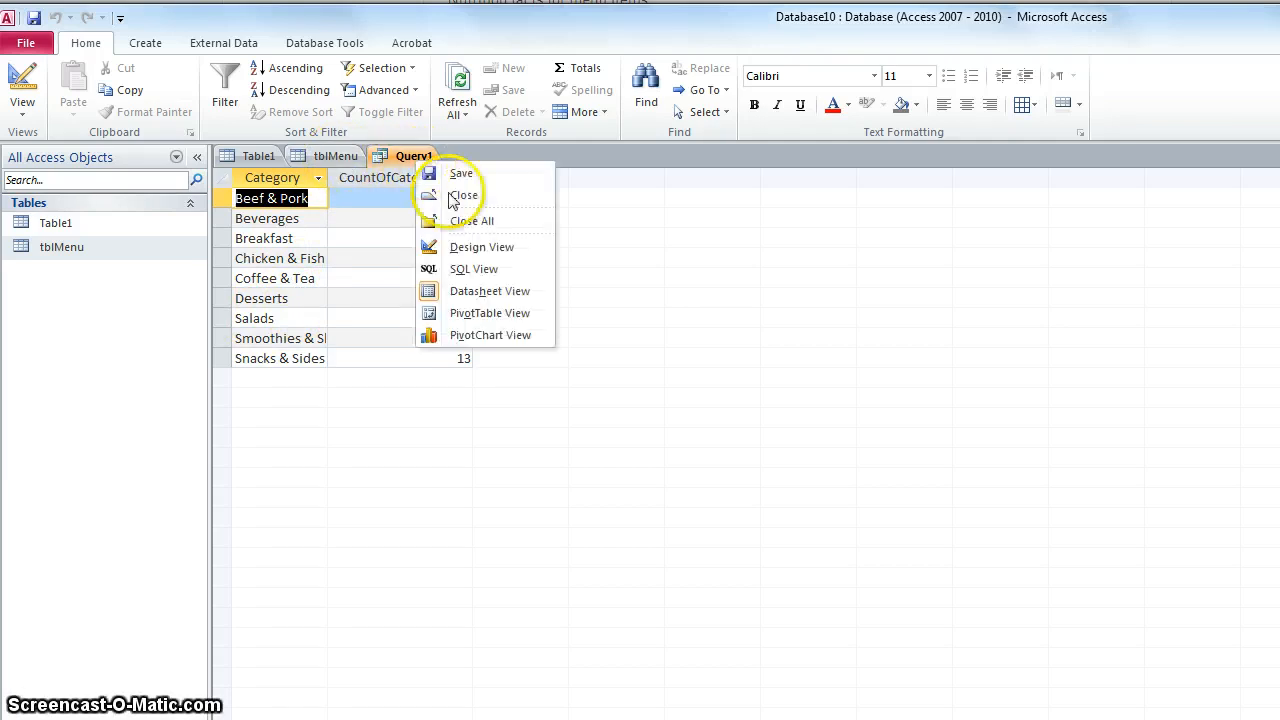
pyautogui.click(467, 248)
pyautogui.click(341, 550)
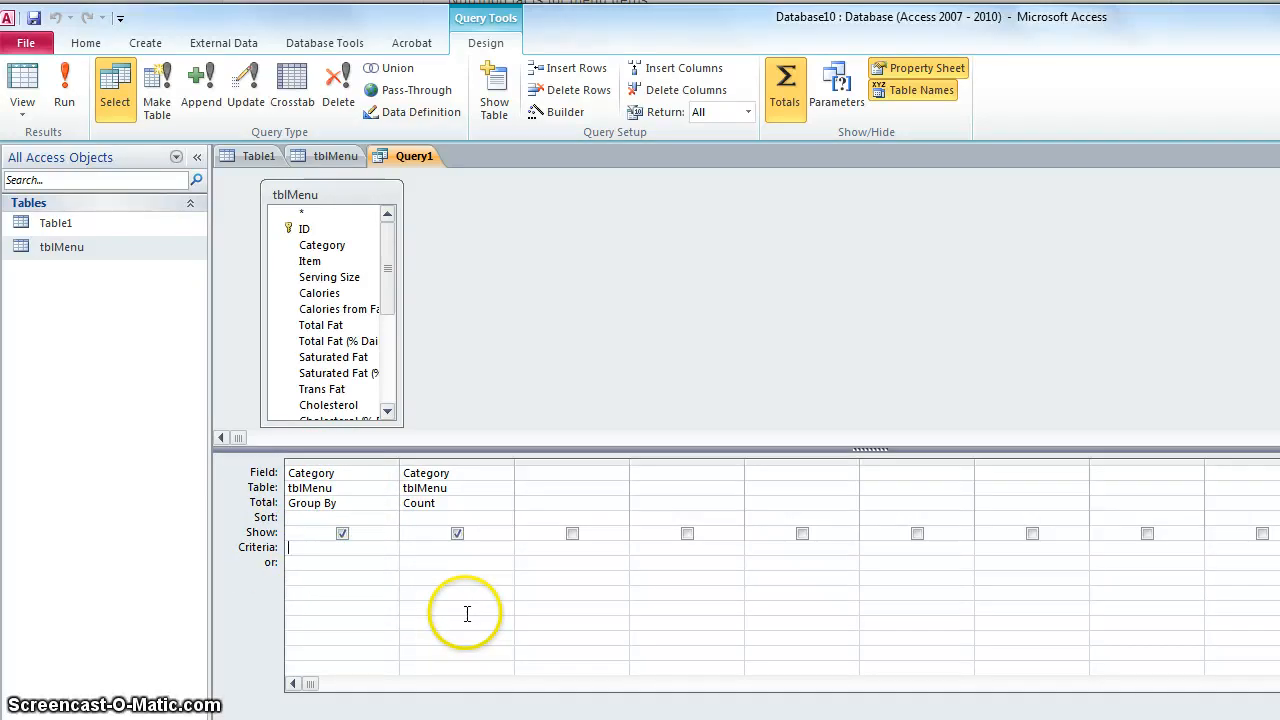
pyautogui.write('Breakfast')
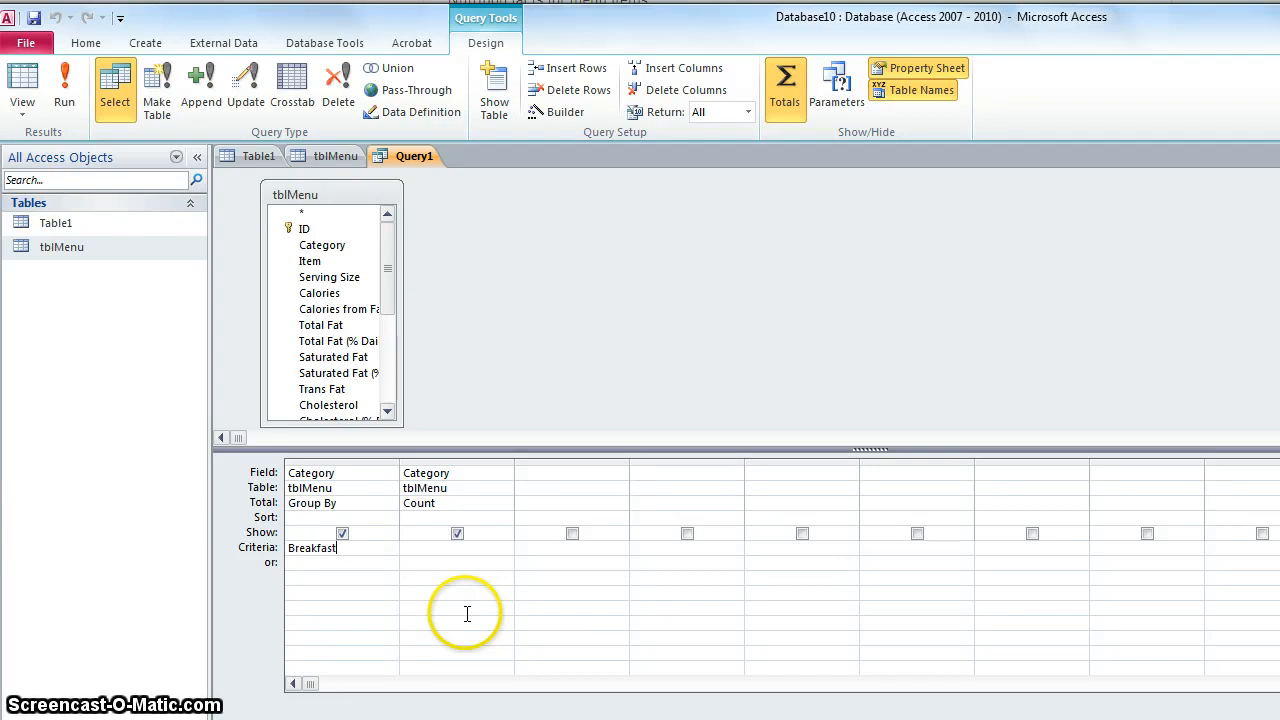
pyautogui.click(310, 562)
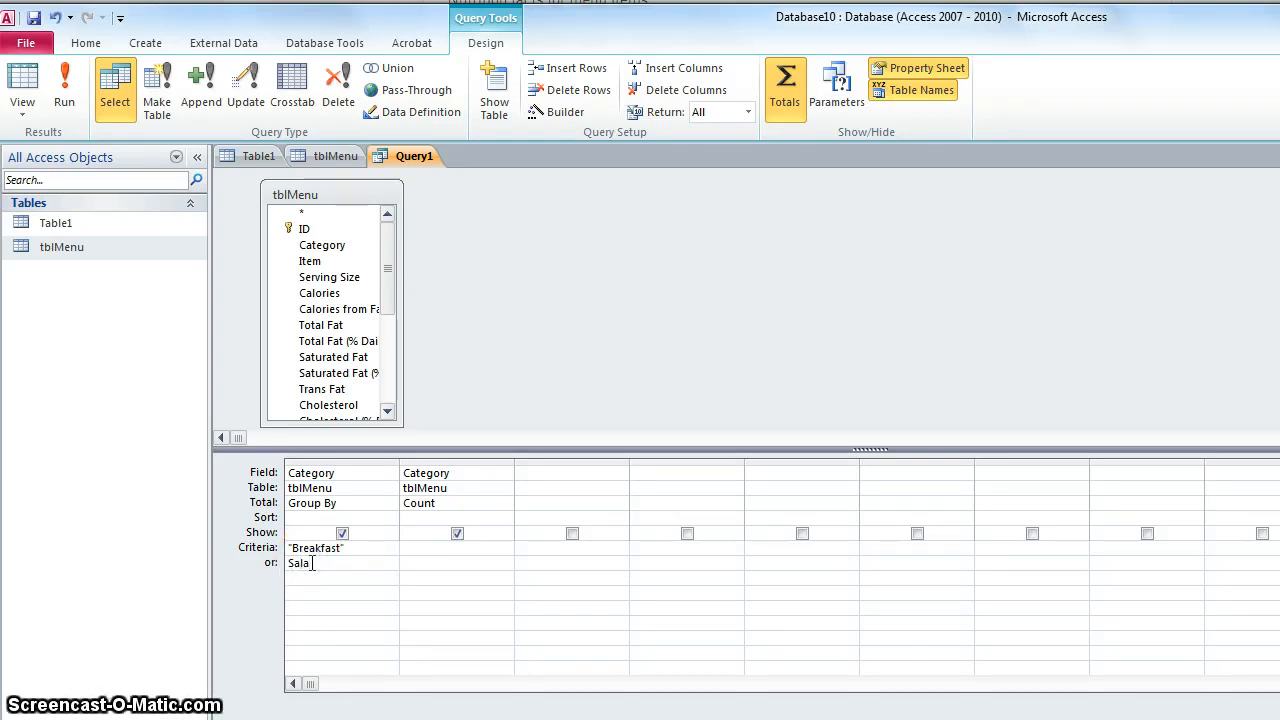
pyautogui.click(304, 579)
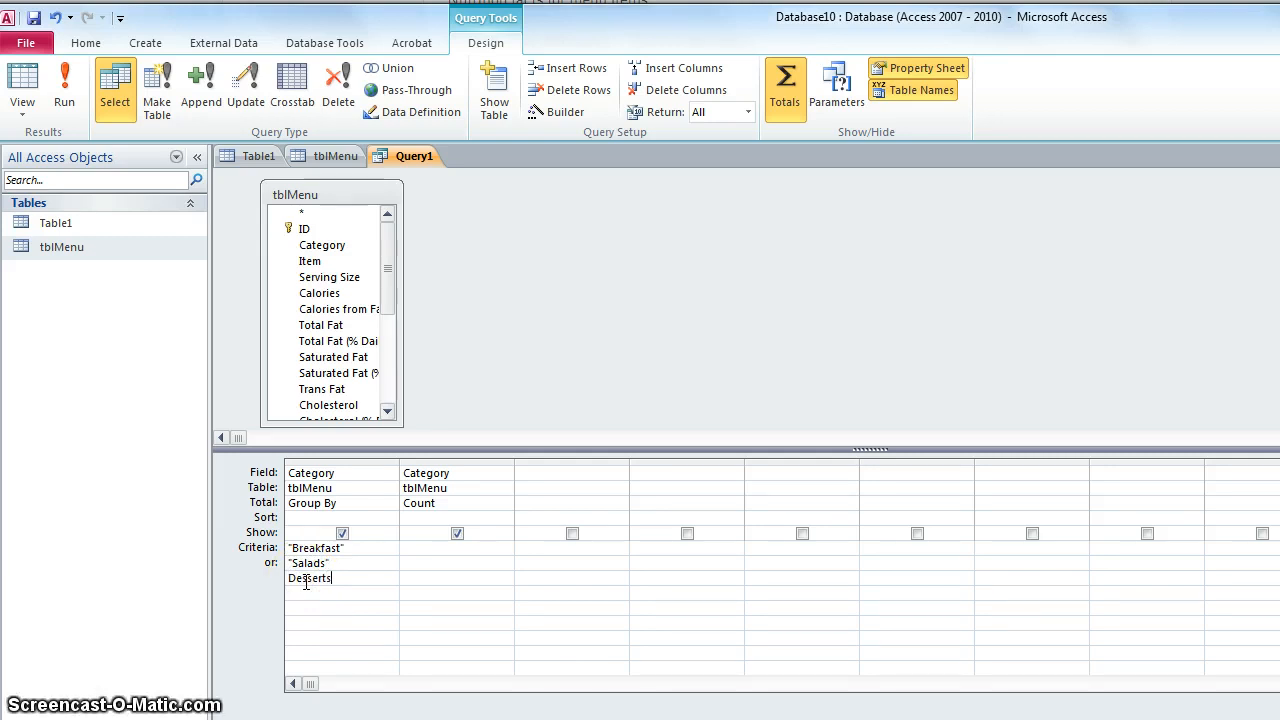
pyautogui.click(354, 565)
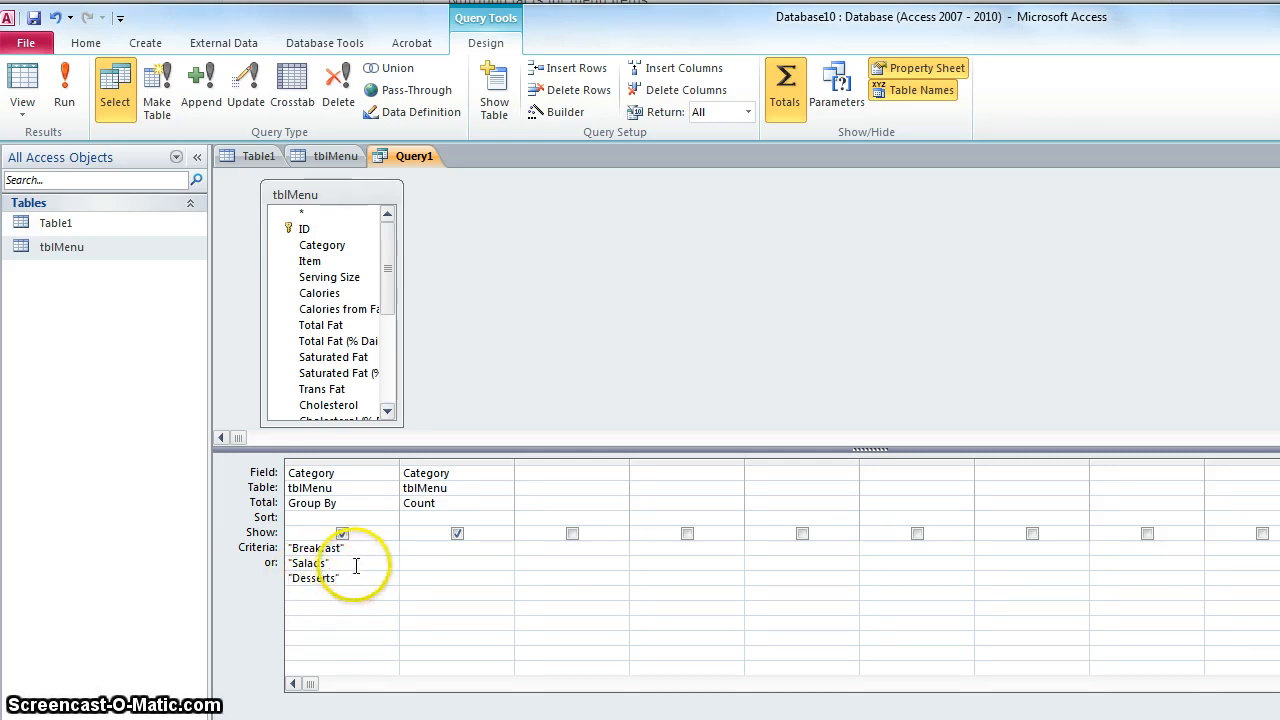
pyautogui.click(66, 85)
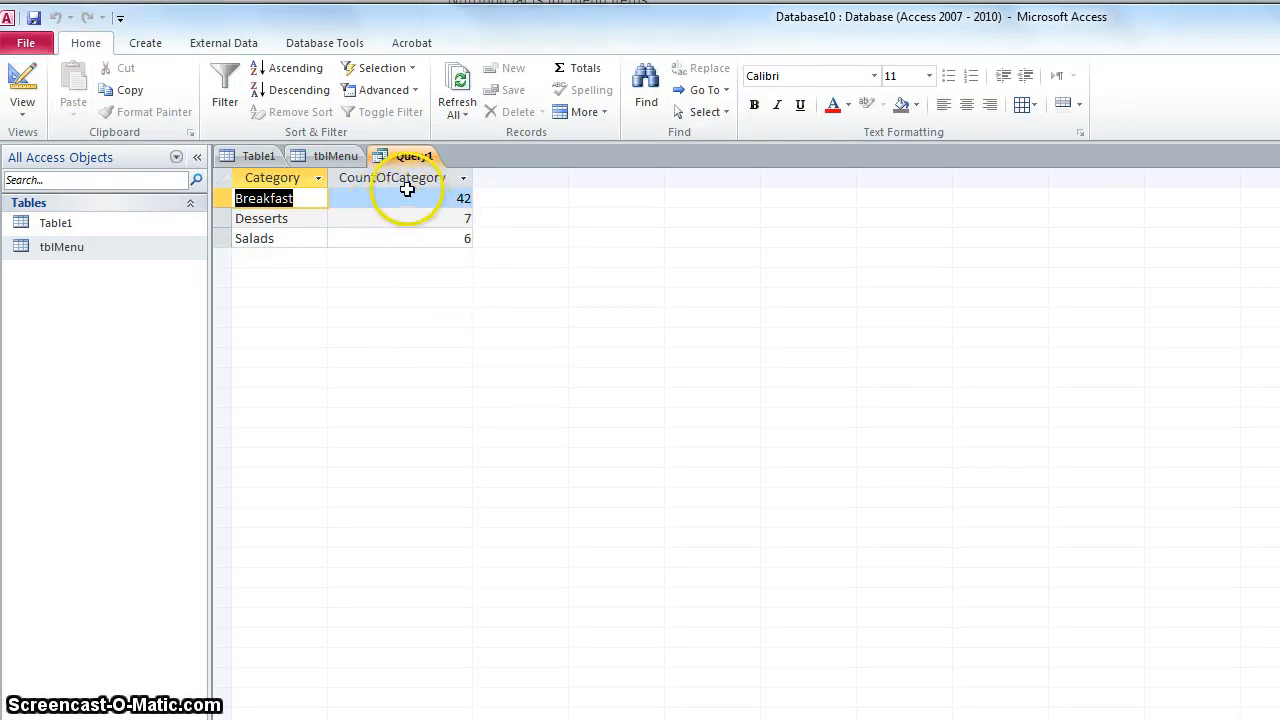
pyautogui.rightClick(401, 158)
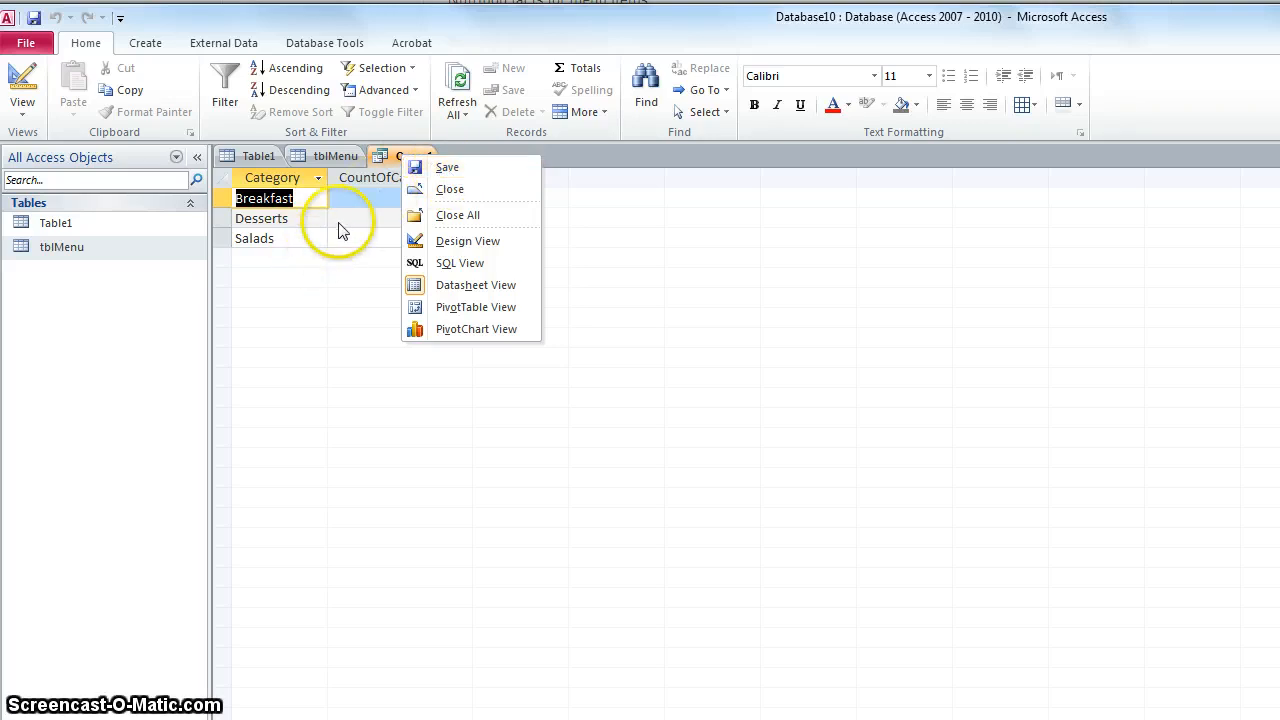
pyautogui.click(325, 262)
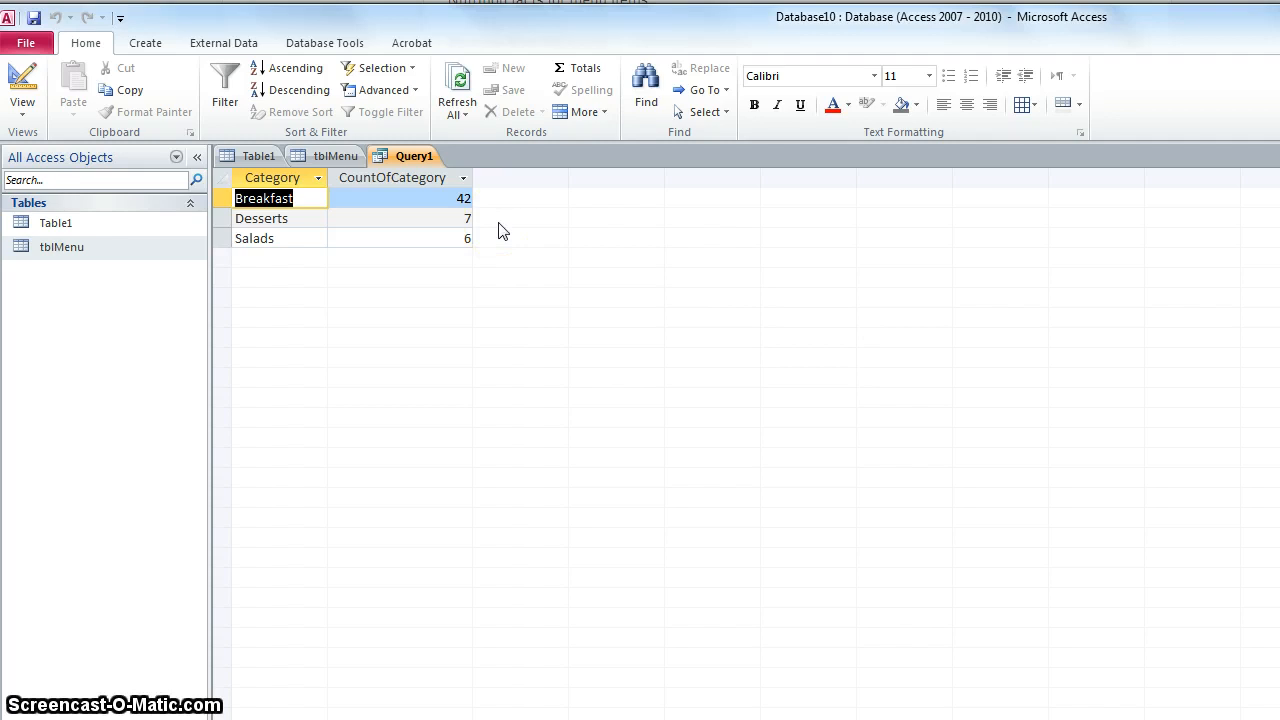
# - Clear the Breakfast, Salads and Desserts criteria from the Category column in the query design
pyautogui.rightClick(410, 158)
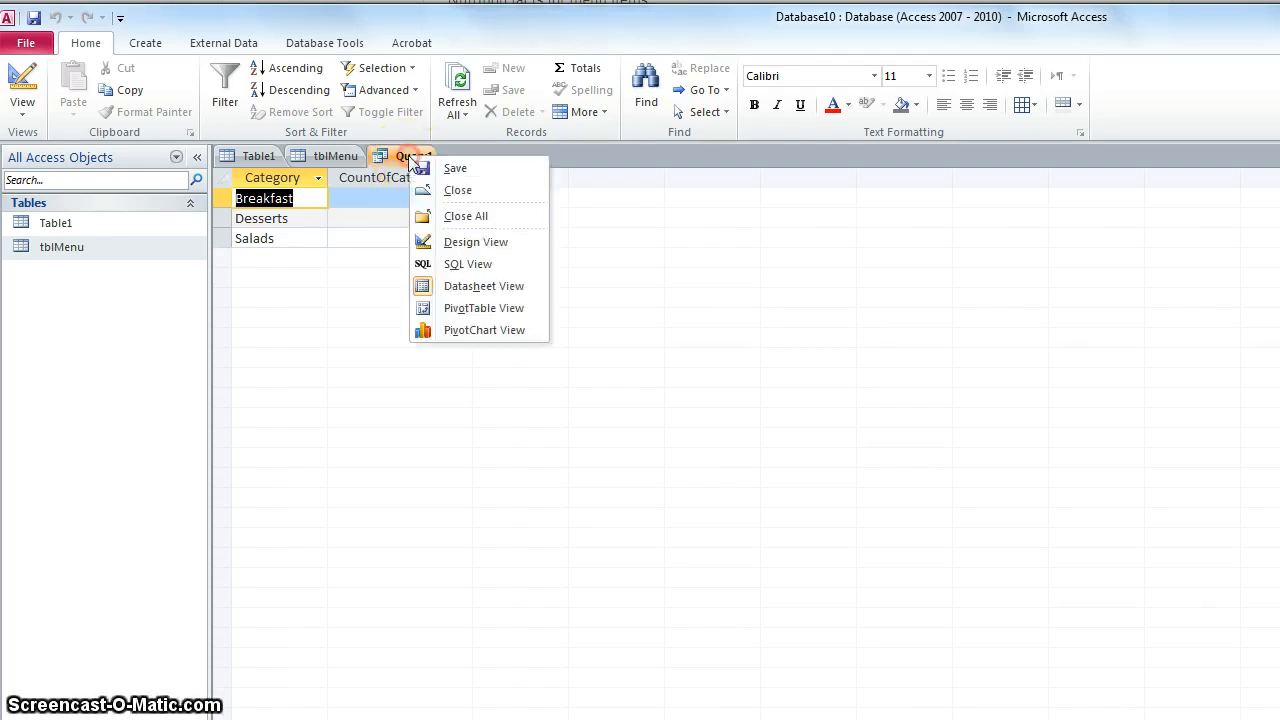
pyautogui.click(450, 241)
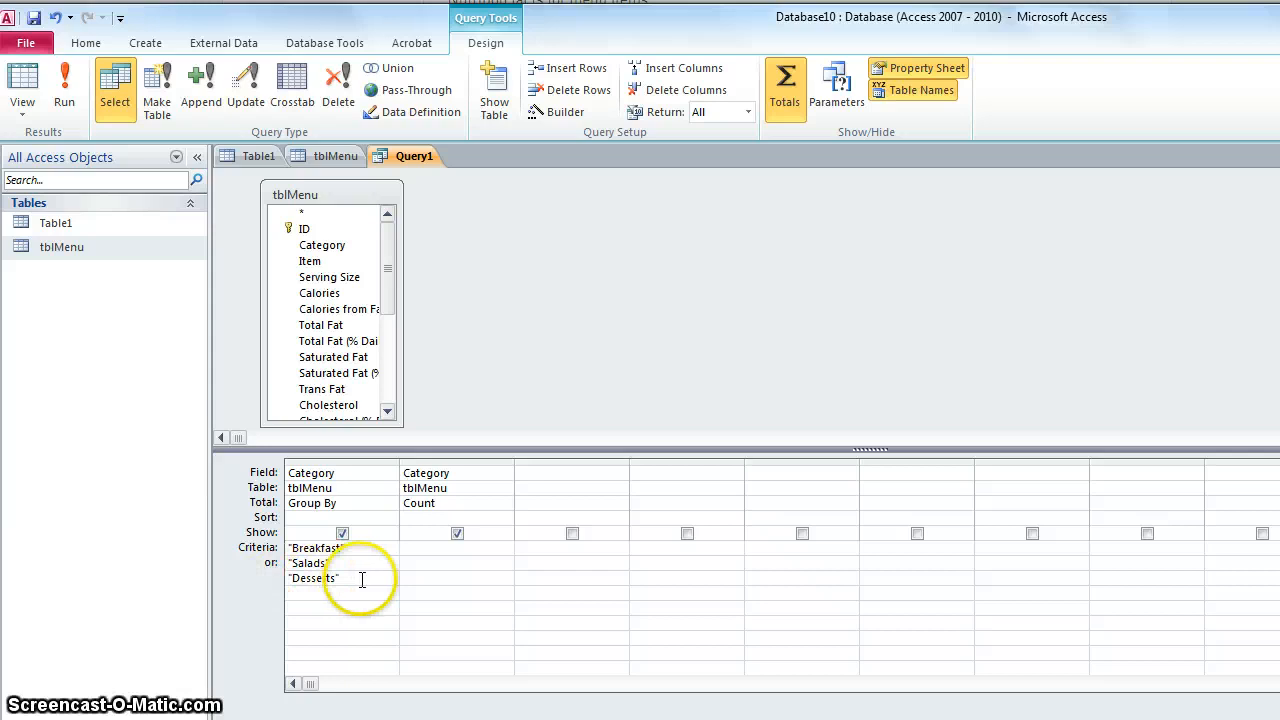
pyautogui.click(296, 579)
pyautogui.press('Delete')
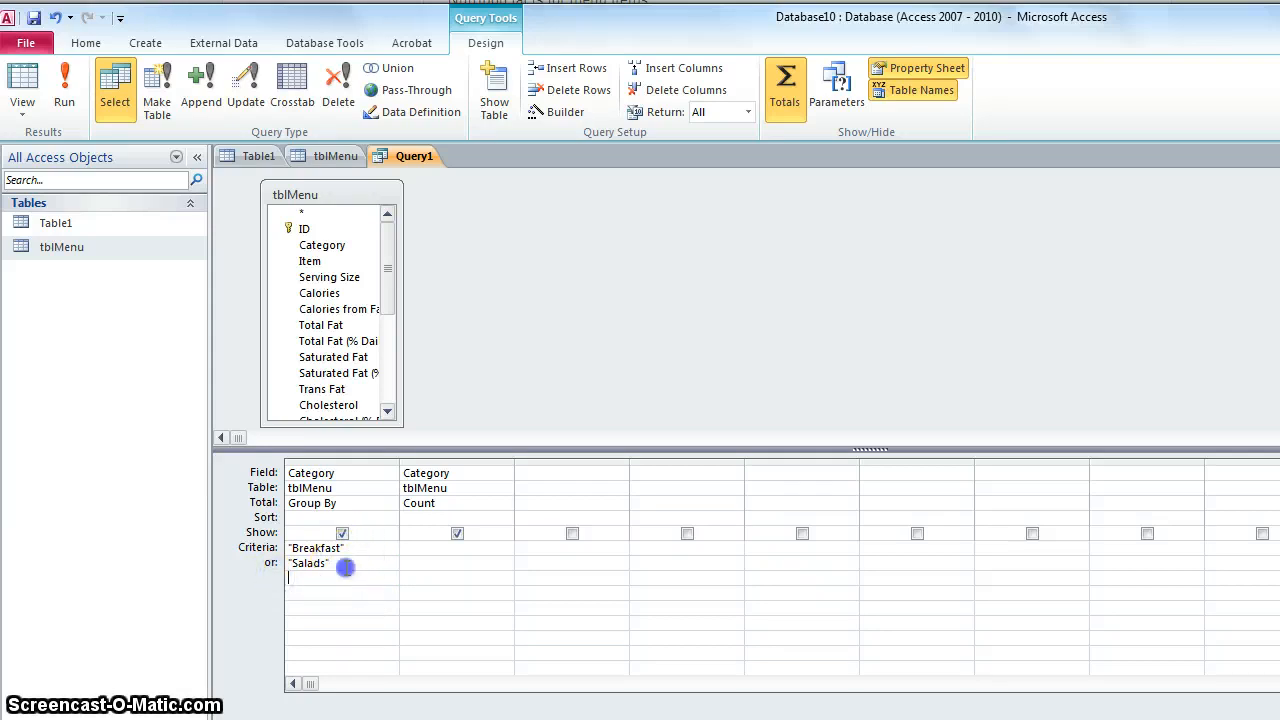
pyautogui.click(289, 548)
pyautogui.press('Delete')
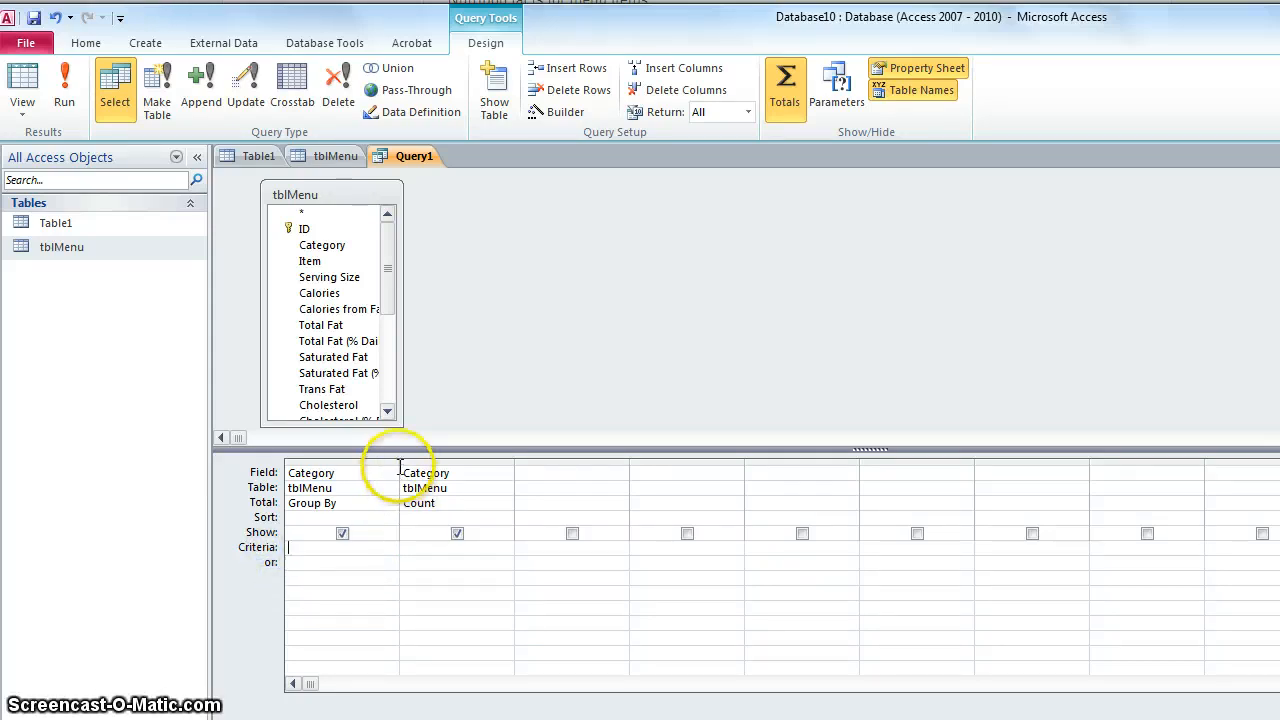
# - Widen the first Category column, set its criteria to "Breakfast" Or "Salads" Or "Desserts" on one row, and run the query
pyautogui.moveTo(400, 463); pyautogui.dragTo(509, 465)
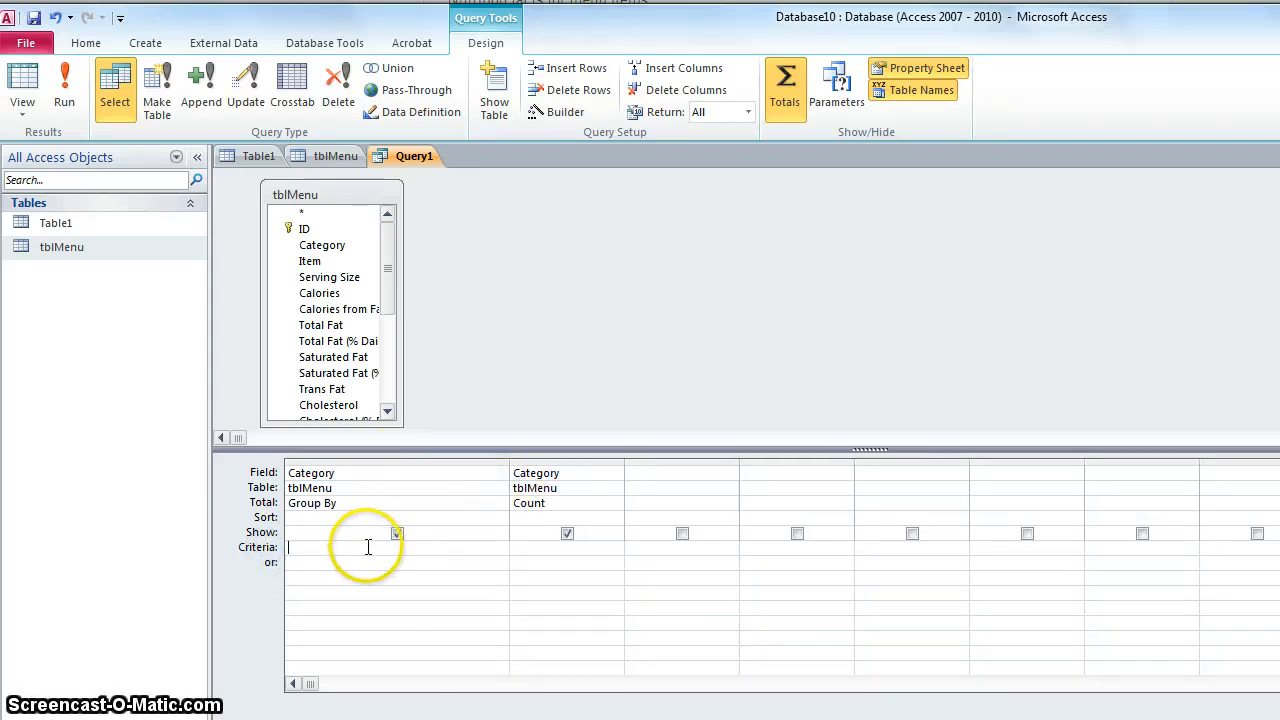
pyautogui.write('Breakfast" Or "Salads" Or "Desserts"')
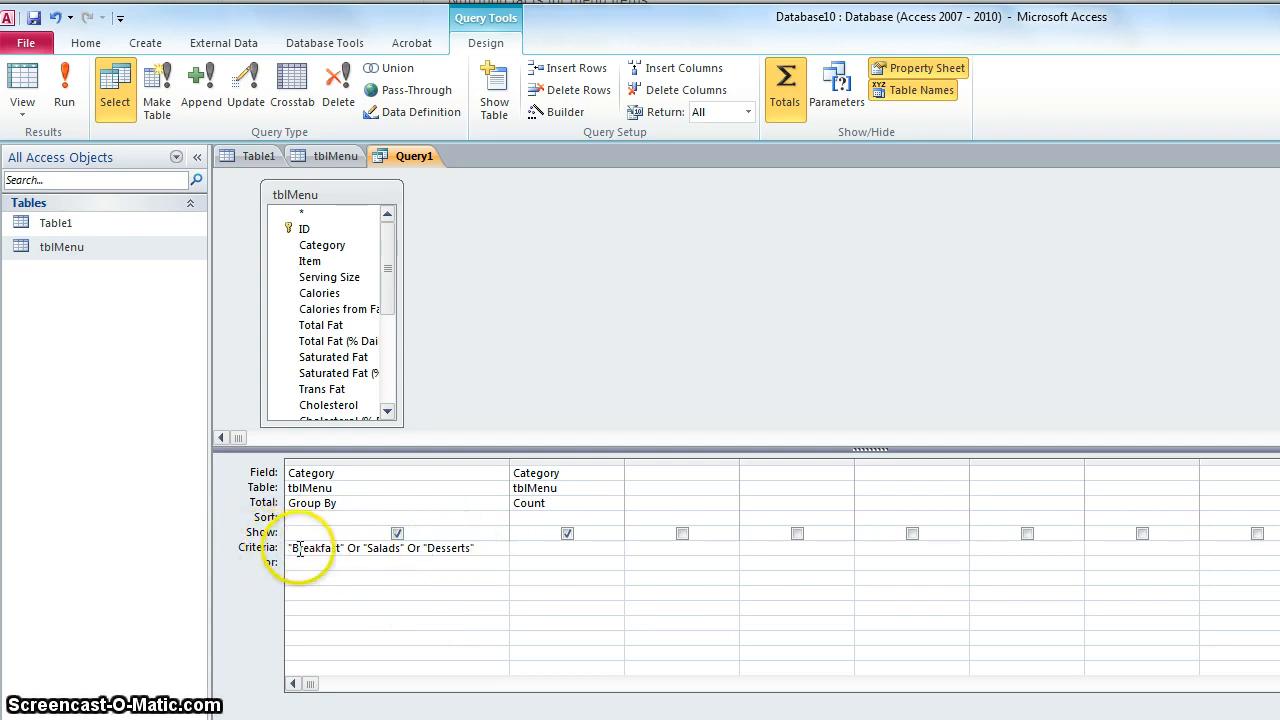
pyautogui.click(64, 92)
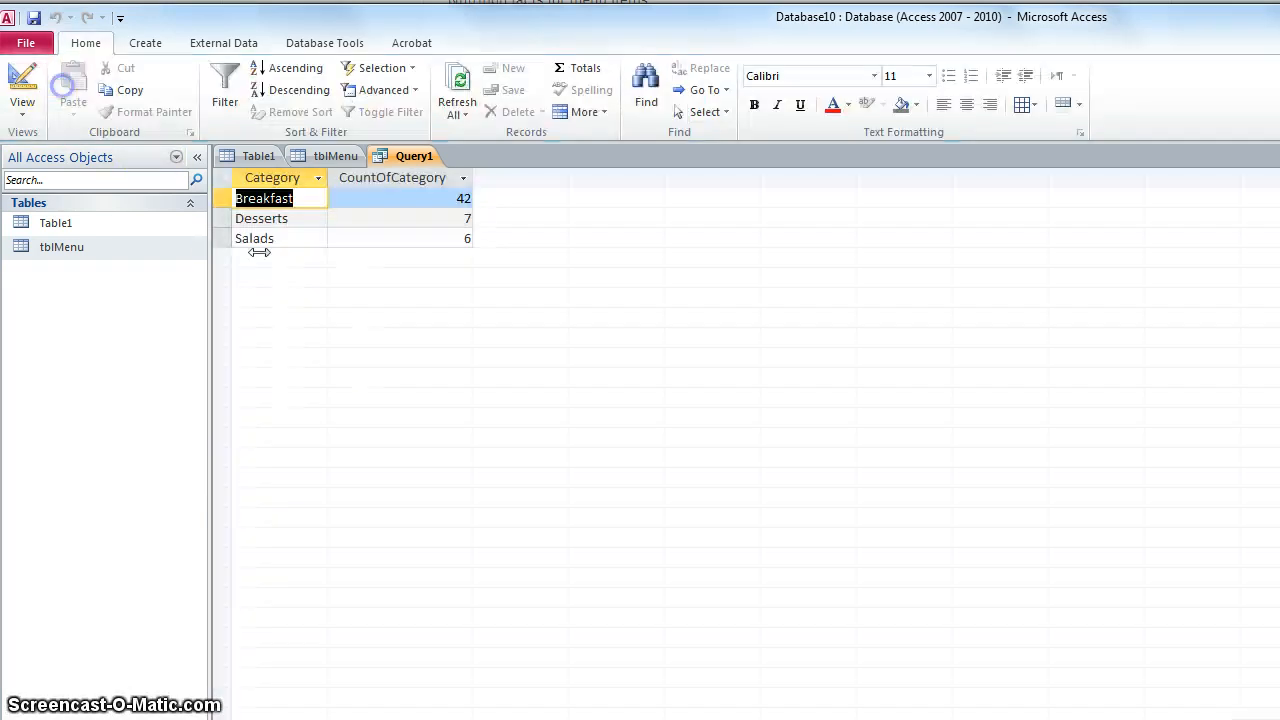
# - Change the Category criteria to Not ("Breakfast" Or "Salads" Or "Desserts") and run the query
pyautogui.rightClick(400, 157)
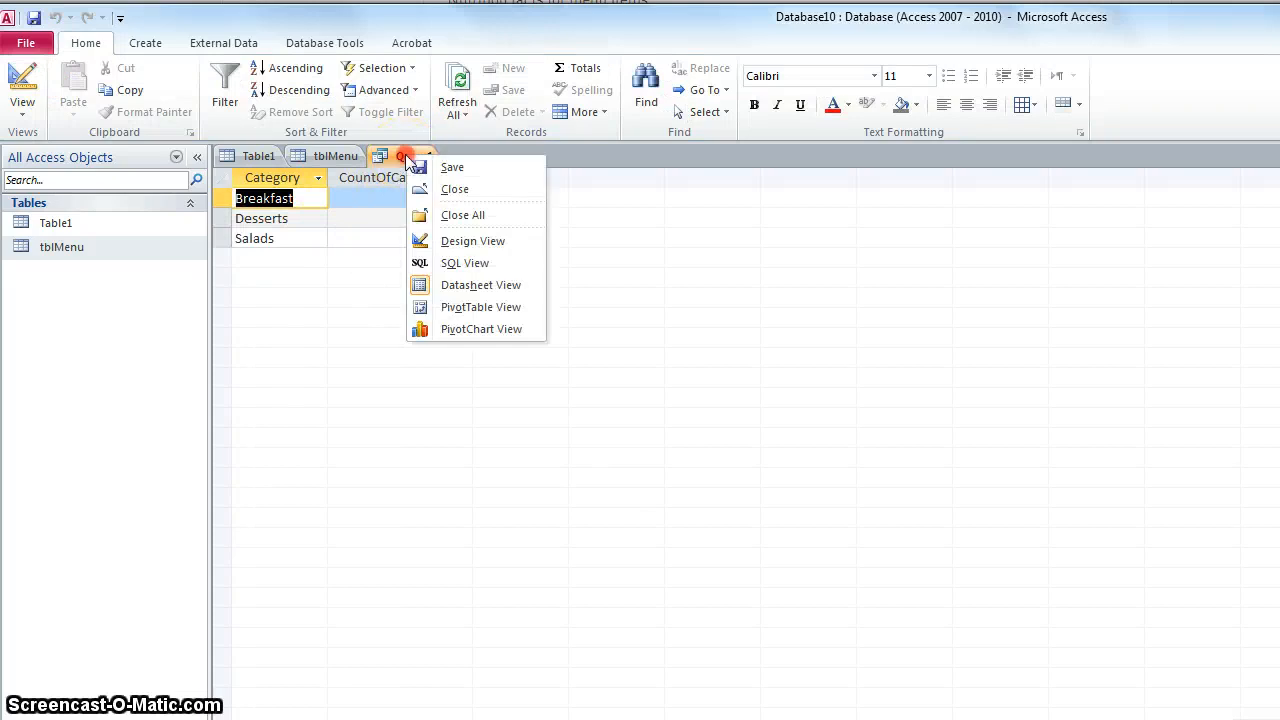
pyautogui.click(468, 241)
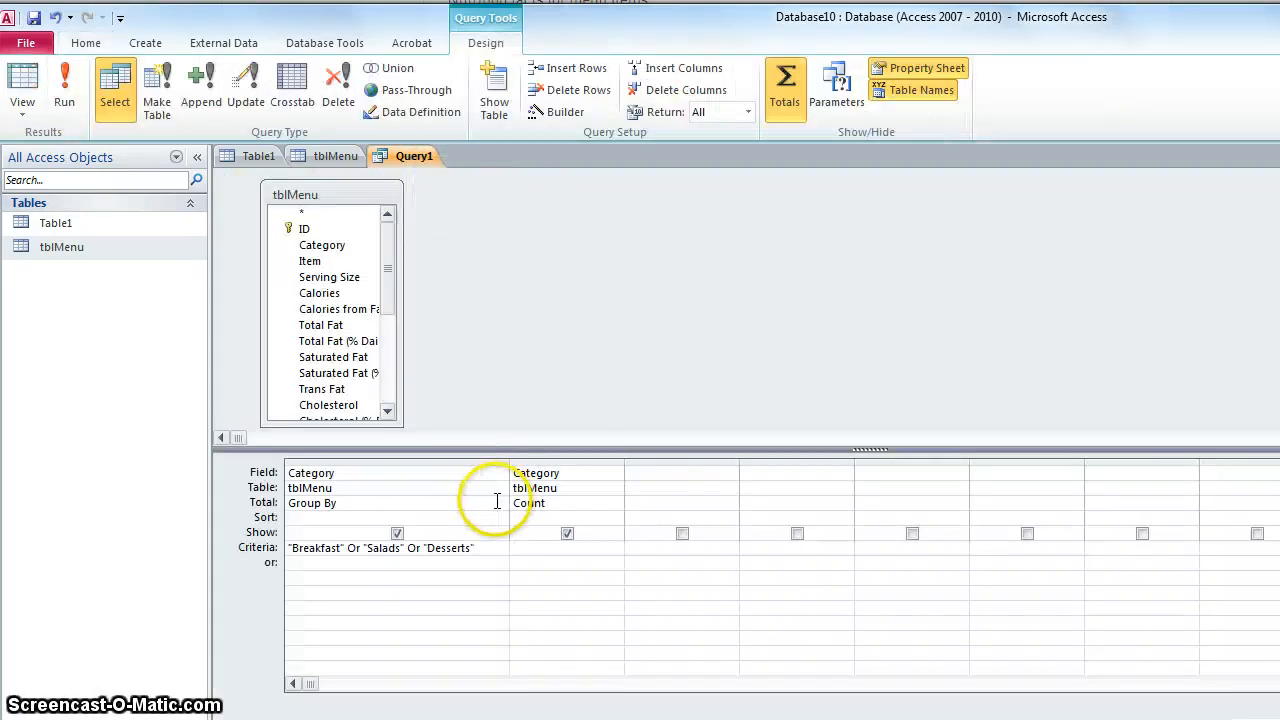
pyautogui.click(288, 547)
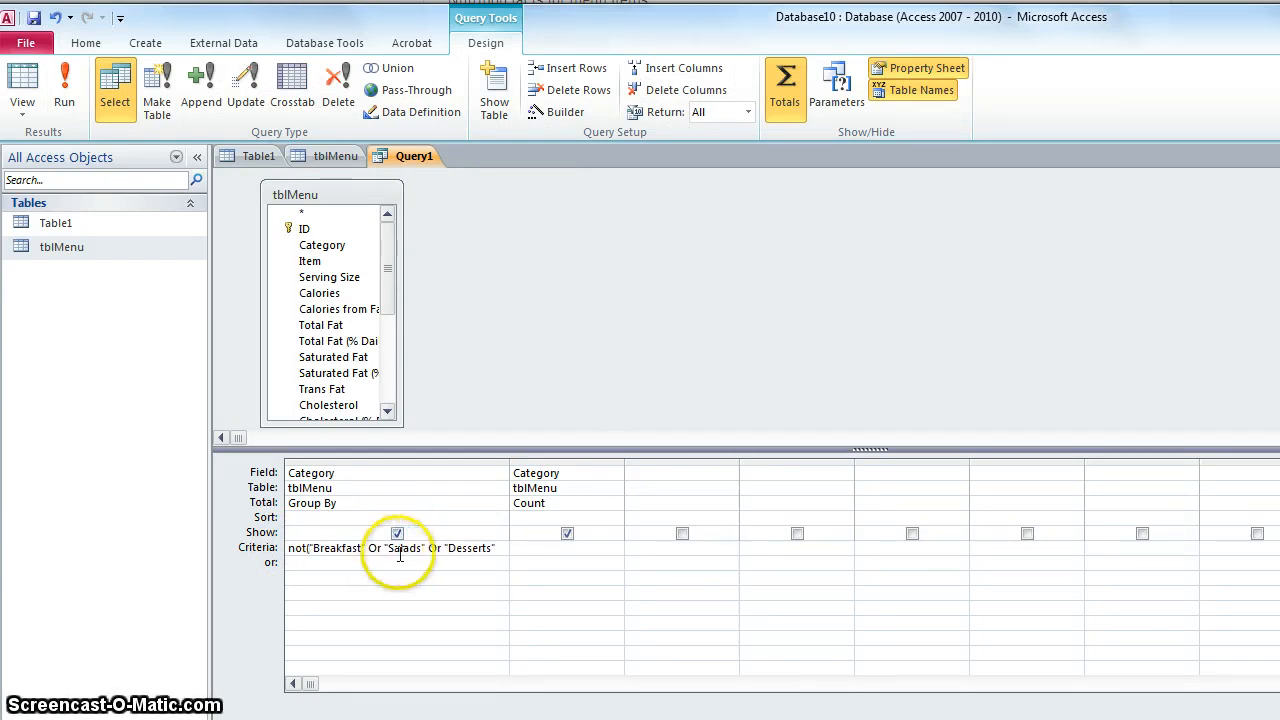
pyautogui.click(499, 548)
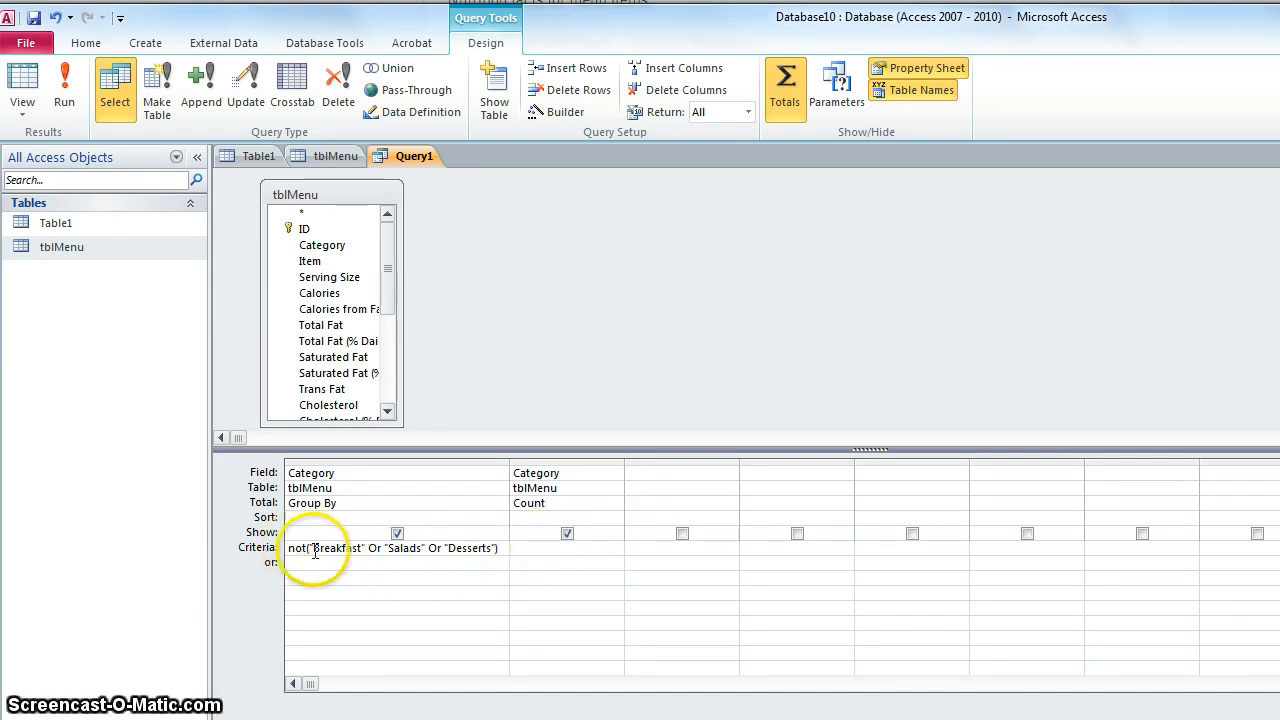
pyautogui.press('Tab')
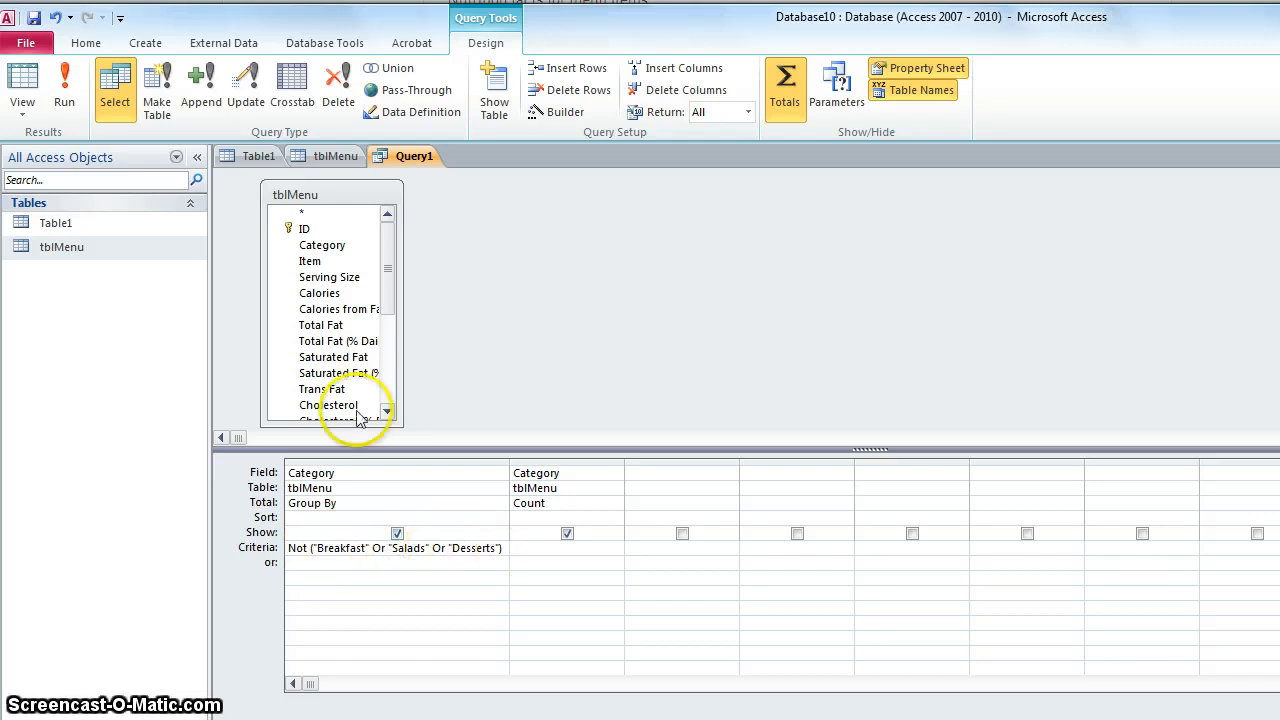
pyautogui.click(66, 90)
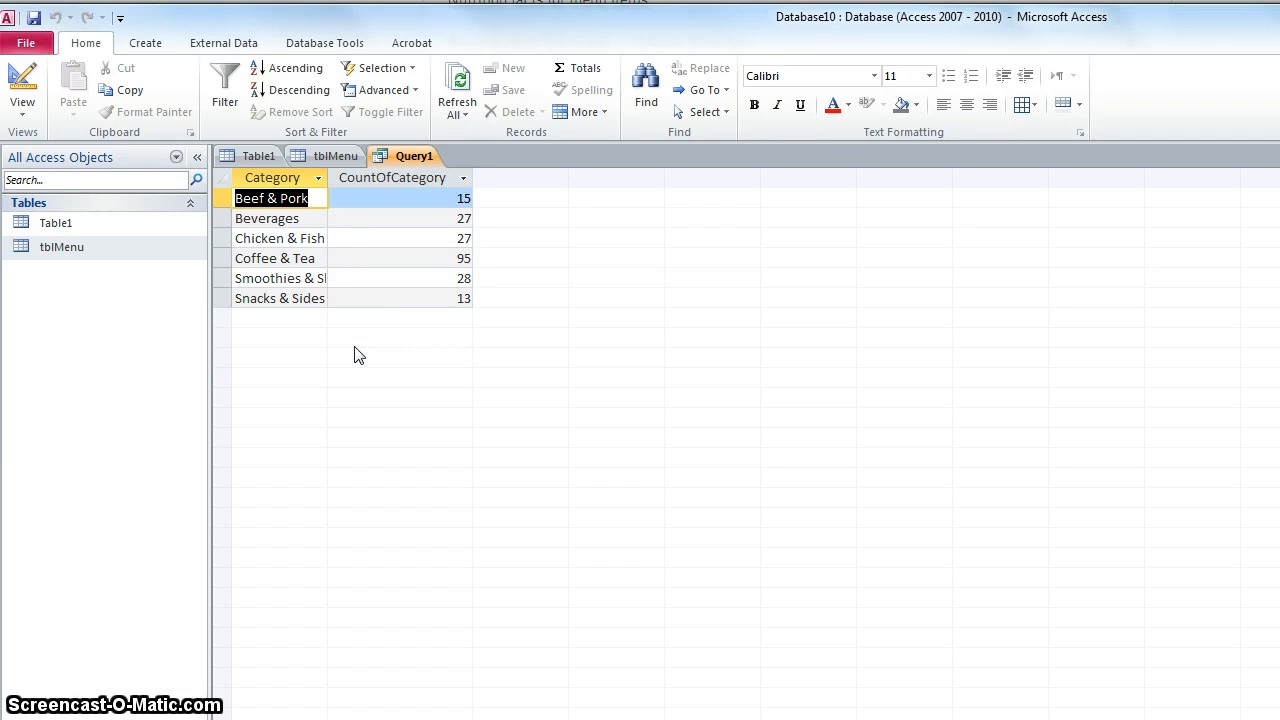
# - Return the query to its design after a glance at tblMenu, and select the Not operator in the Category criteria
pyautogui.click(333, 155)
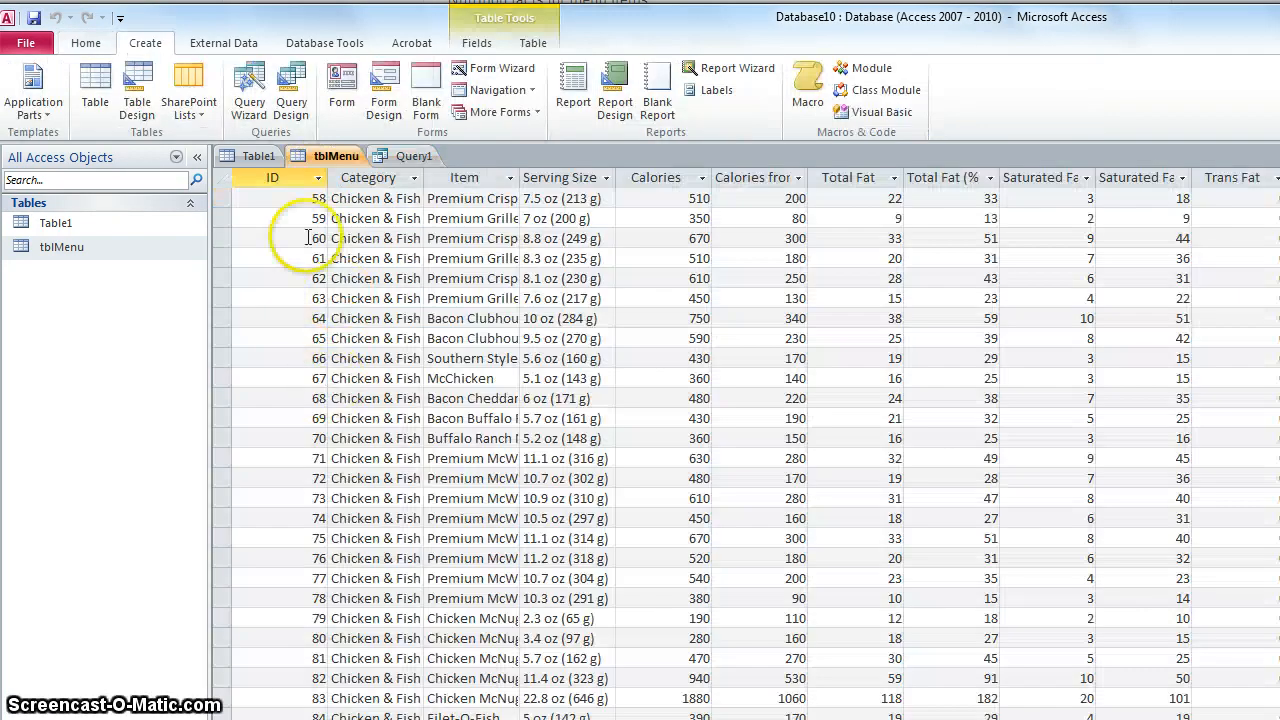
pyautogui.click(395, 155)
pyautogui.rightClick(402, 155)
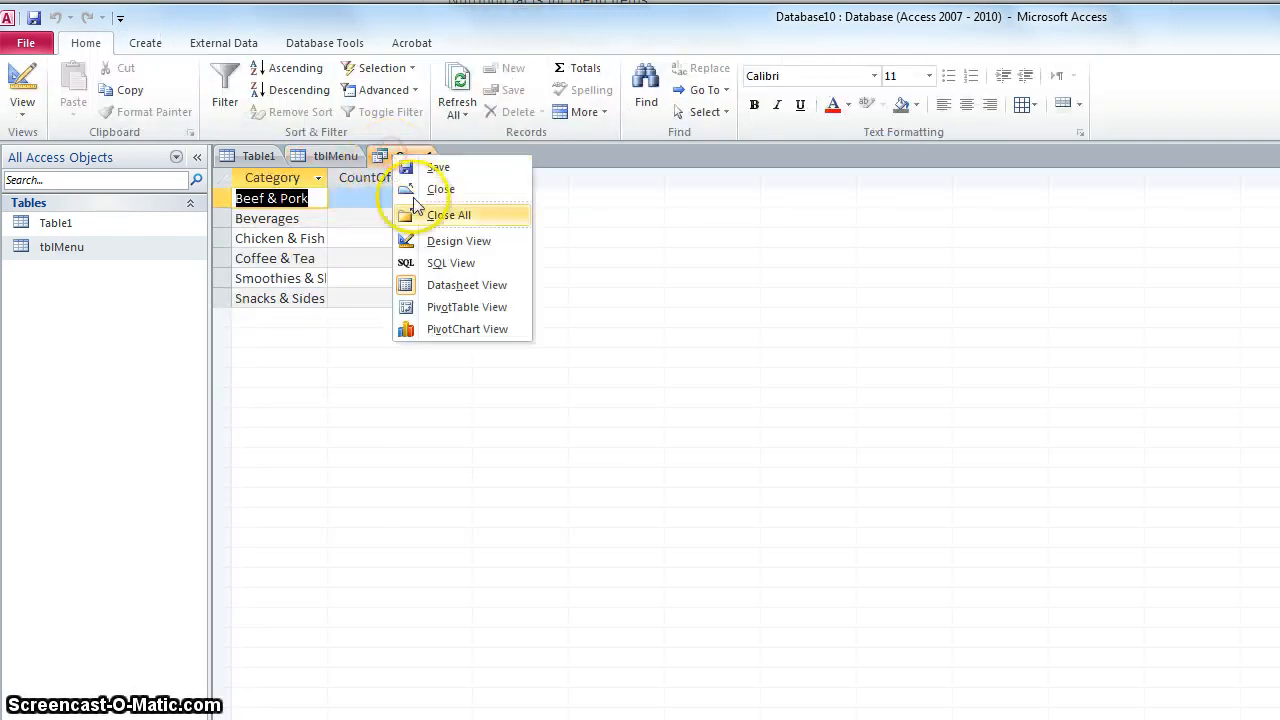
pyautogui.click(447, 244)
pyautogui.doubleClick(299, 548)
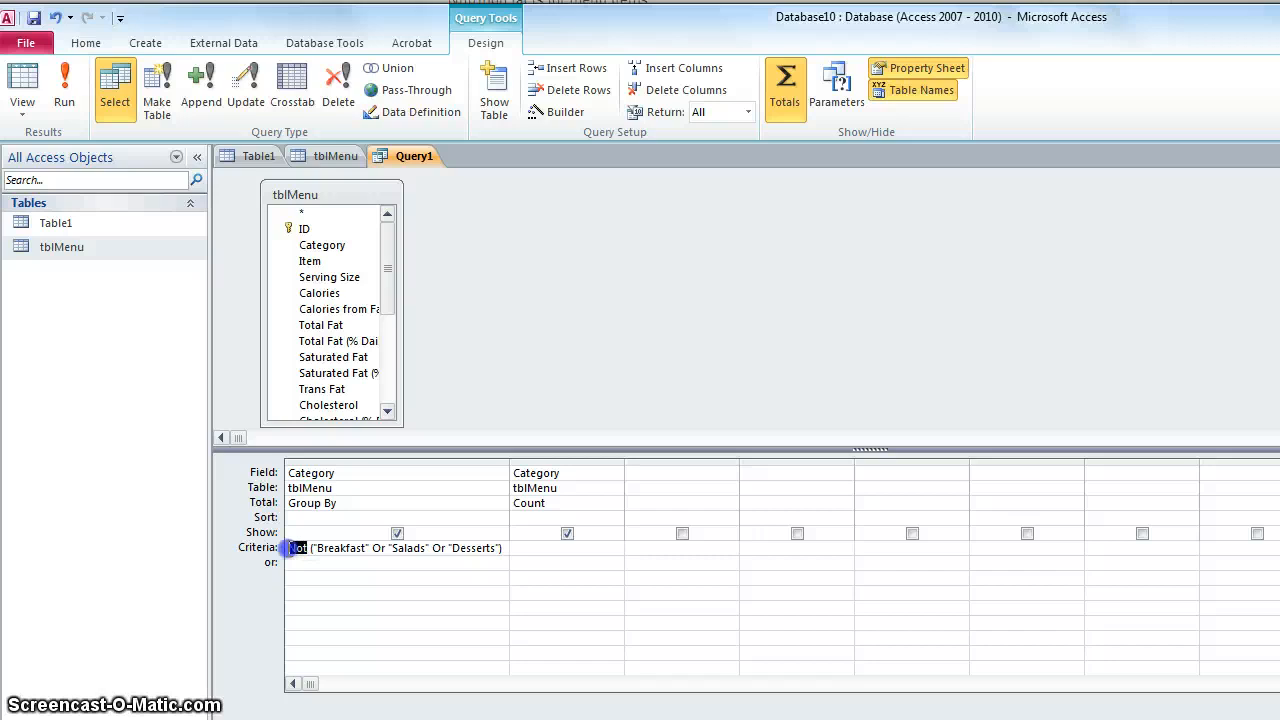